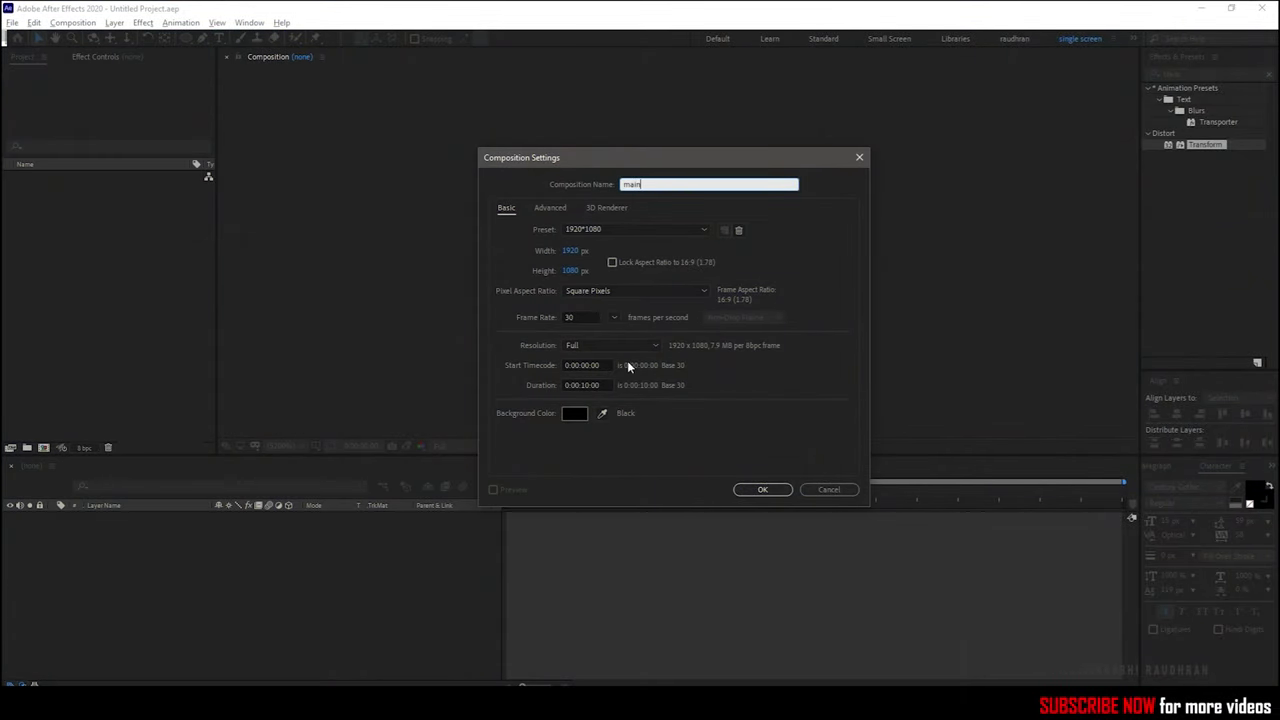
Create the 1920×1080, 30 fps, 10-second composition main and add a full-size white solid named bg.
click(762, 489)
right_click(242, 596)
mouse_move(300, 446)
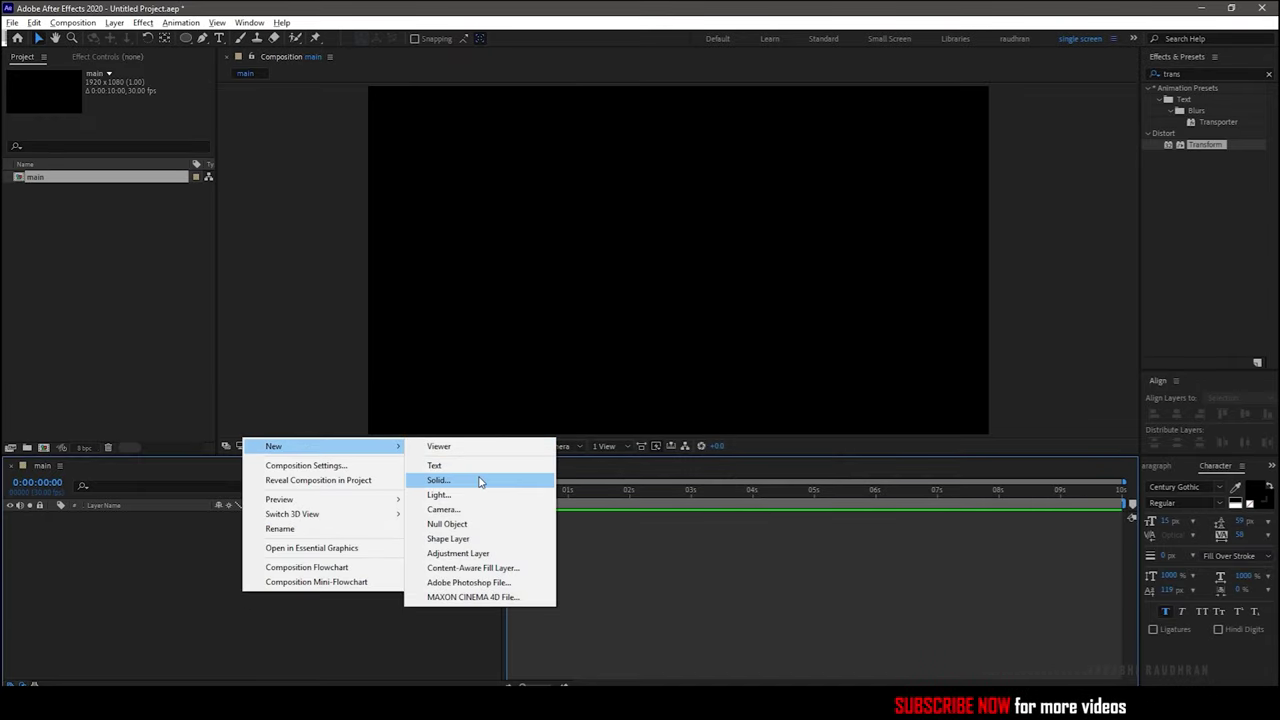
click(480, 477)
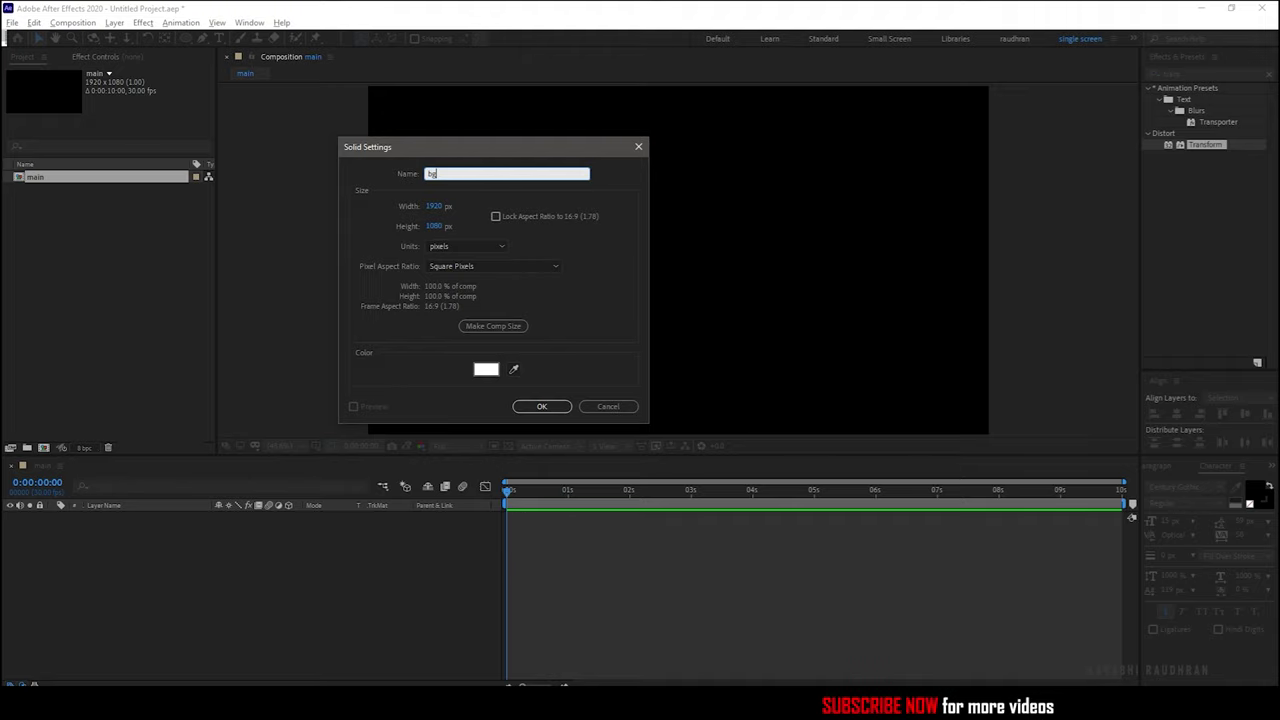
text(bg)
key(Return)
Apply the Gradient Ramp effect to the bg solid and set its ramp shape to Radial Ramp.
click(1222, 71)
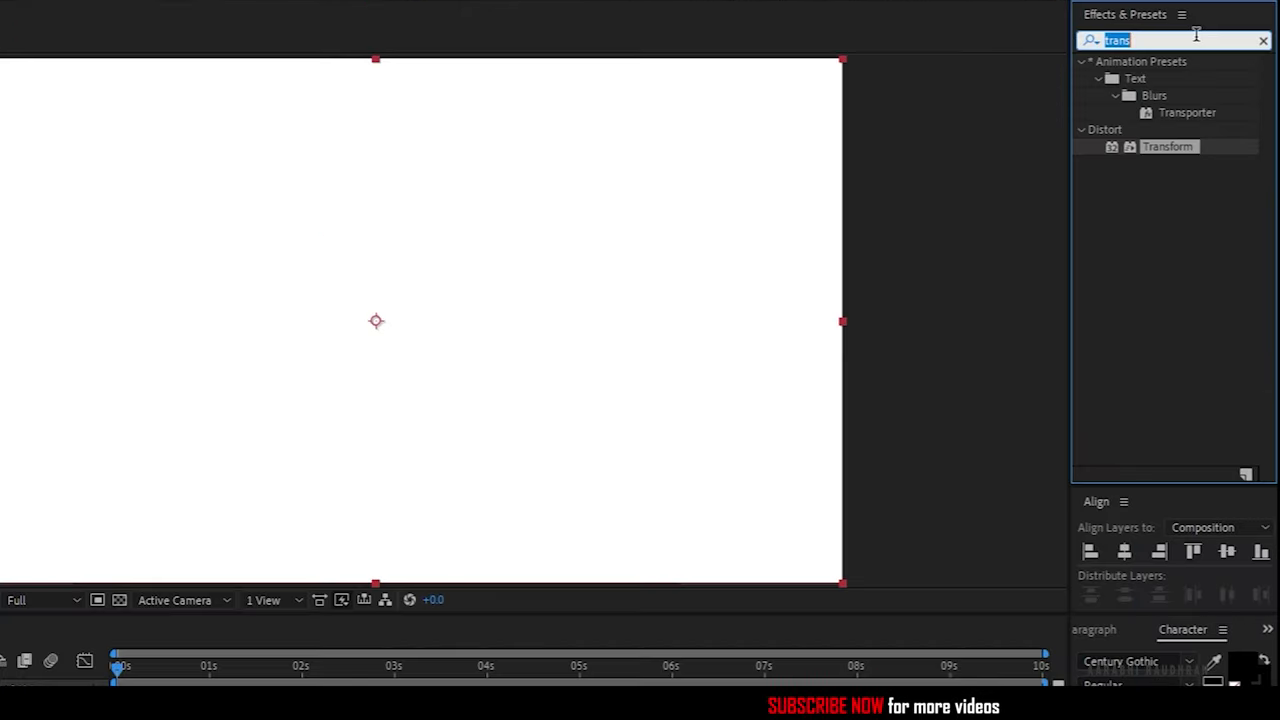
text(r)
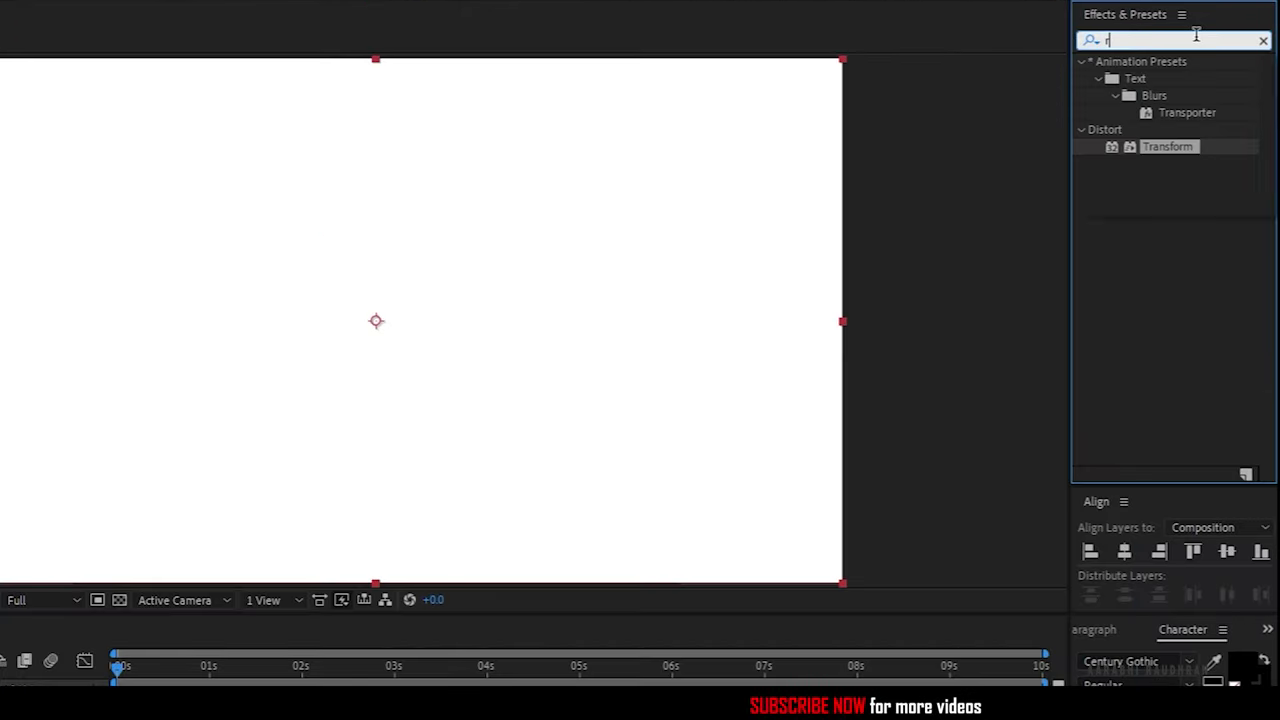
text(amp)
drag(1188, 77, 177, 520)
click(158, 141)
click(149, 169)
Set the gradient ramp's start color to white and its end color to yellow.
click(126, 107)
drag(97, 111, 19, 34)
key(Return)
click(126, 130)
click(204, 176)
click(184, 38)
key(Return)
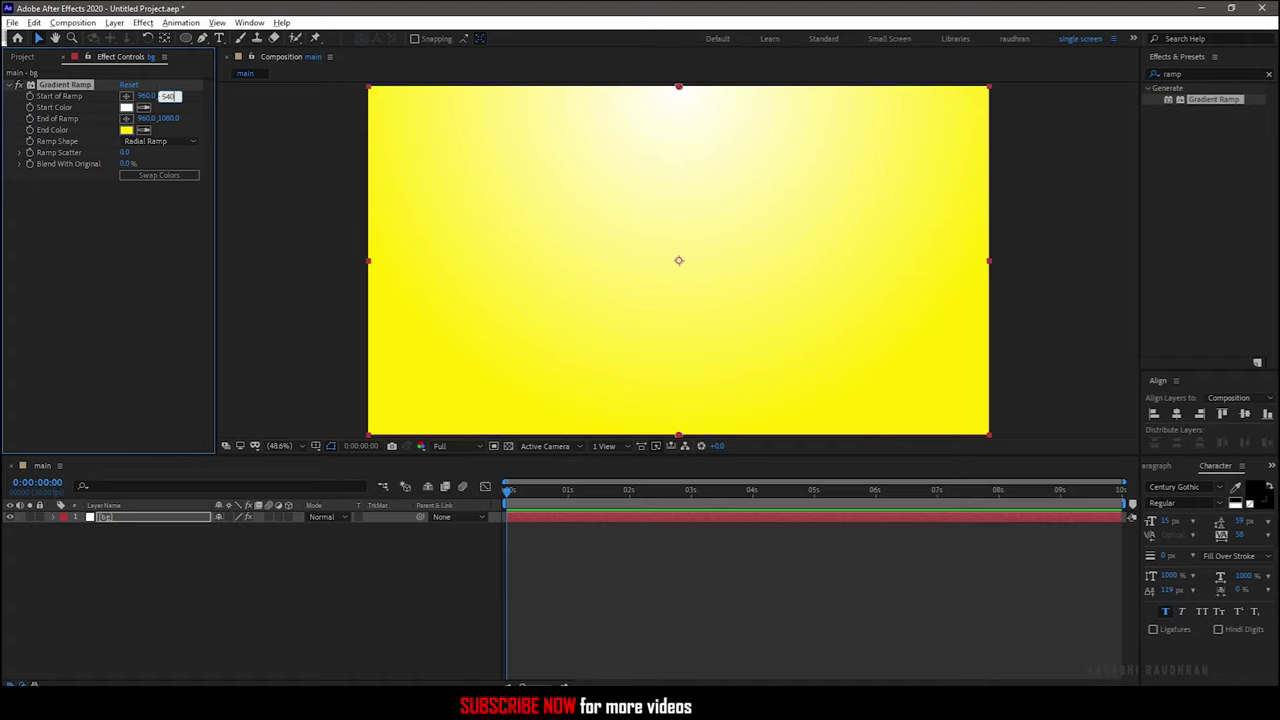
Set the start of the ramp to 960, 540 and extend the end of the ramp to about 960, 1954.
key(Tab)
drag(168, 118, 543, 106)
click(105, 563)
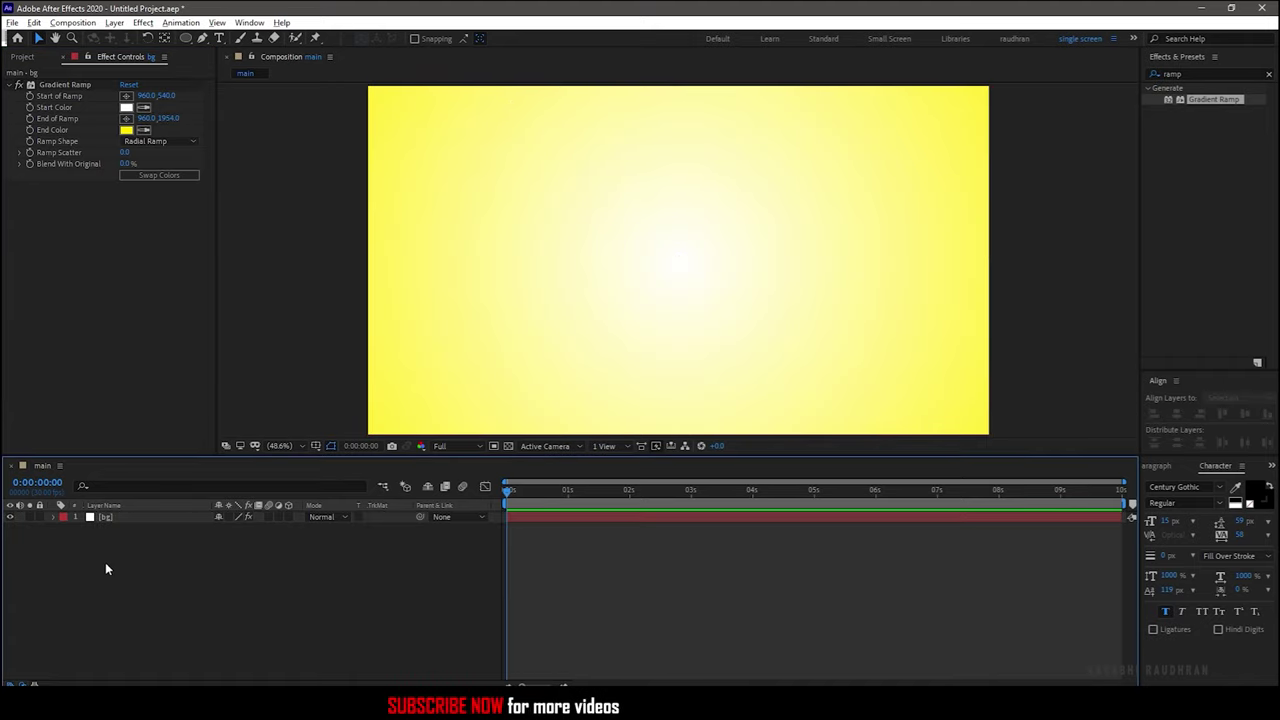
Add a text layer reading DYNAMIC and center it in the composition.
right_click(110, 578)
mouse_move(150, 435)
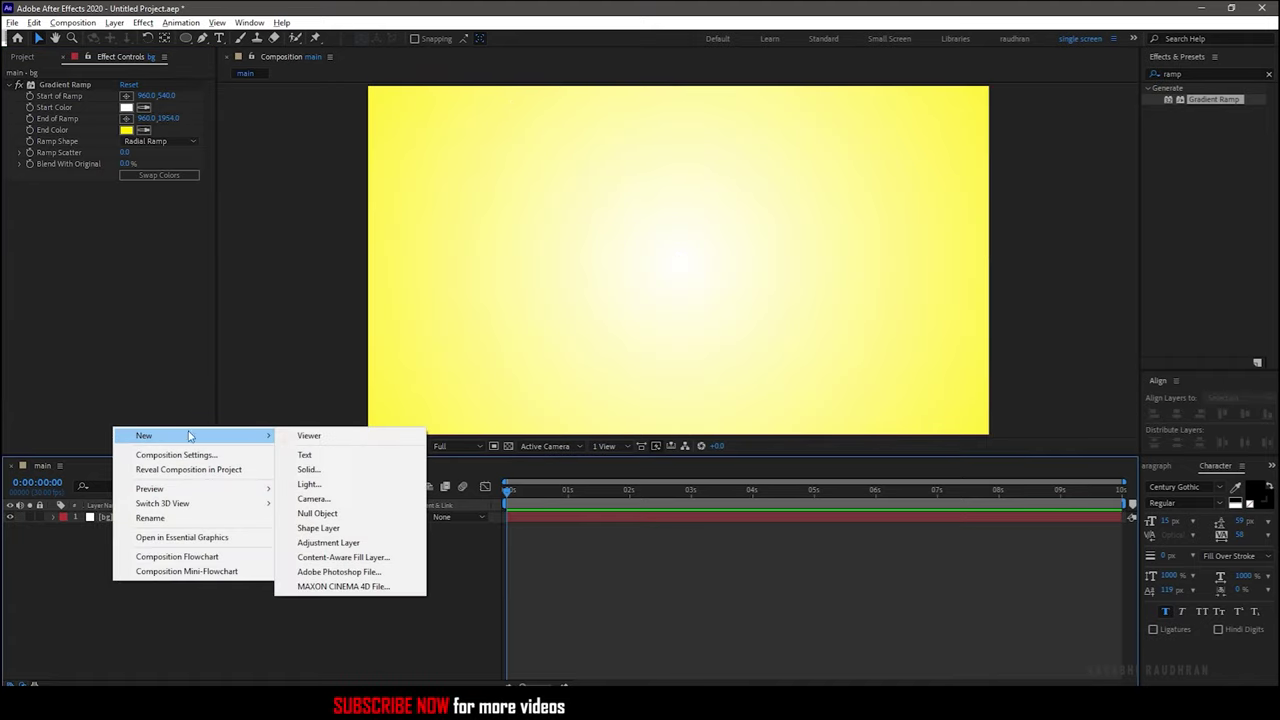
click(305, 455)
text(DYNAMIC)
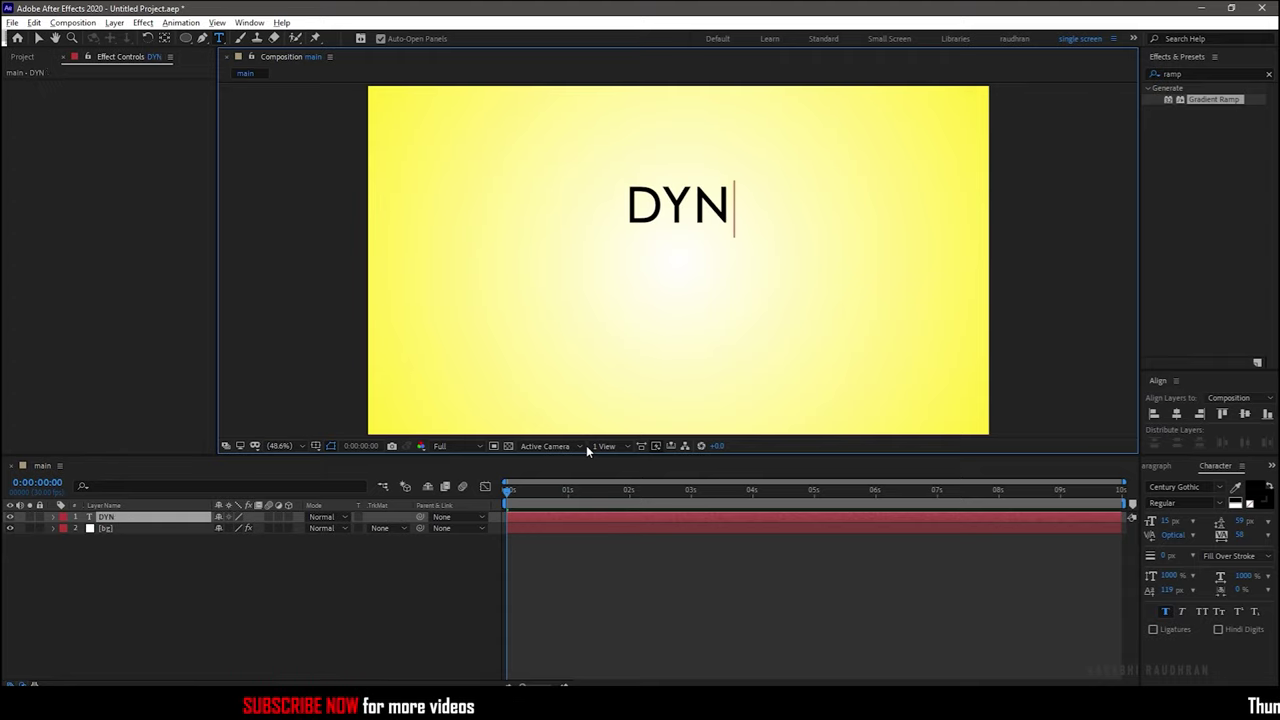
click(190, 517)
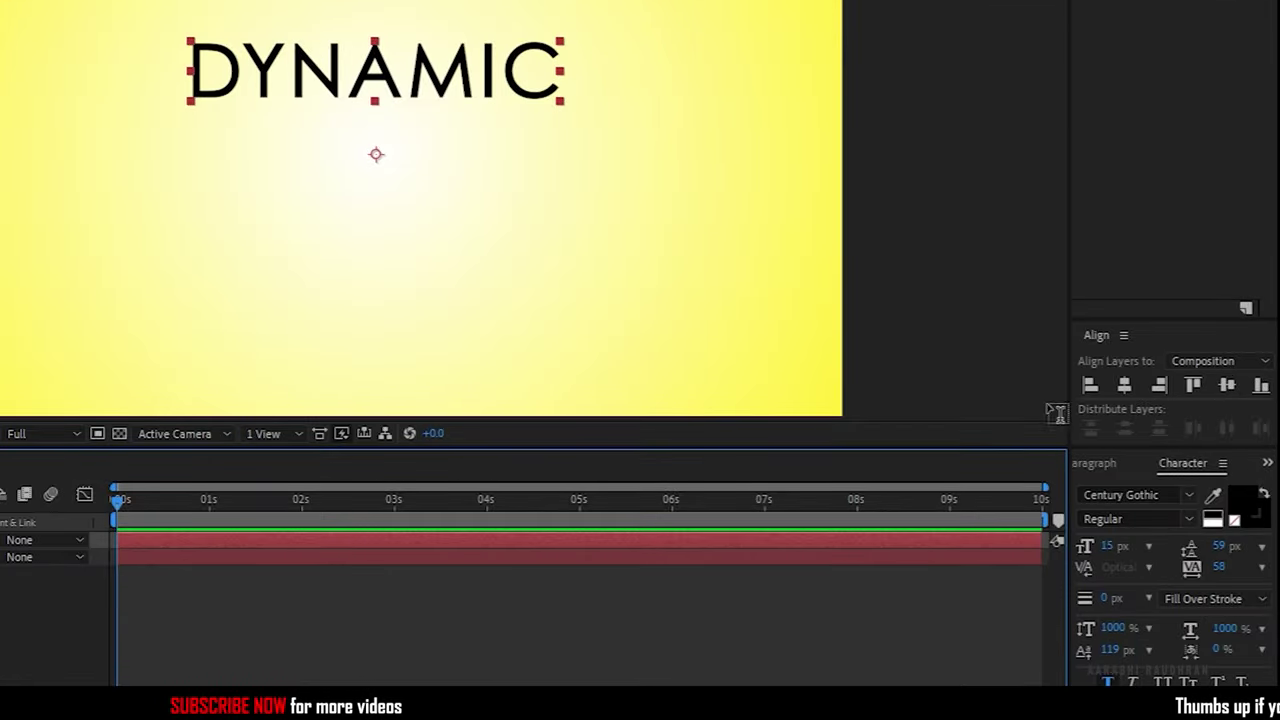
click(1176, 414)
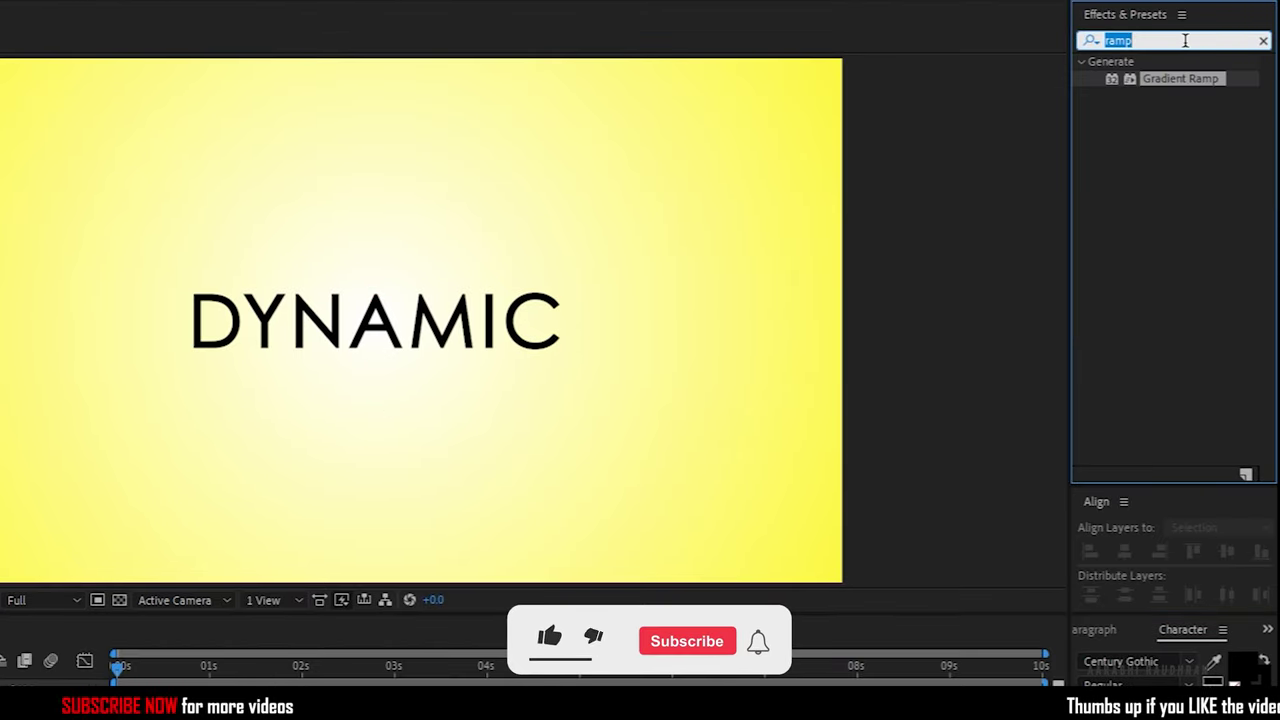
Apply the Transform effect to the DYNAMIC text and set its skew to -10.
text(transfo)
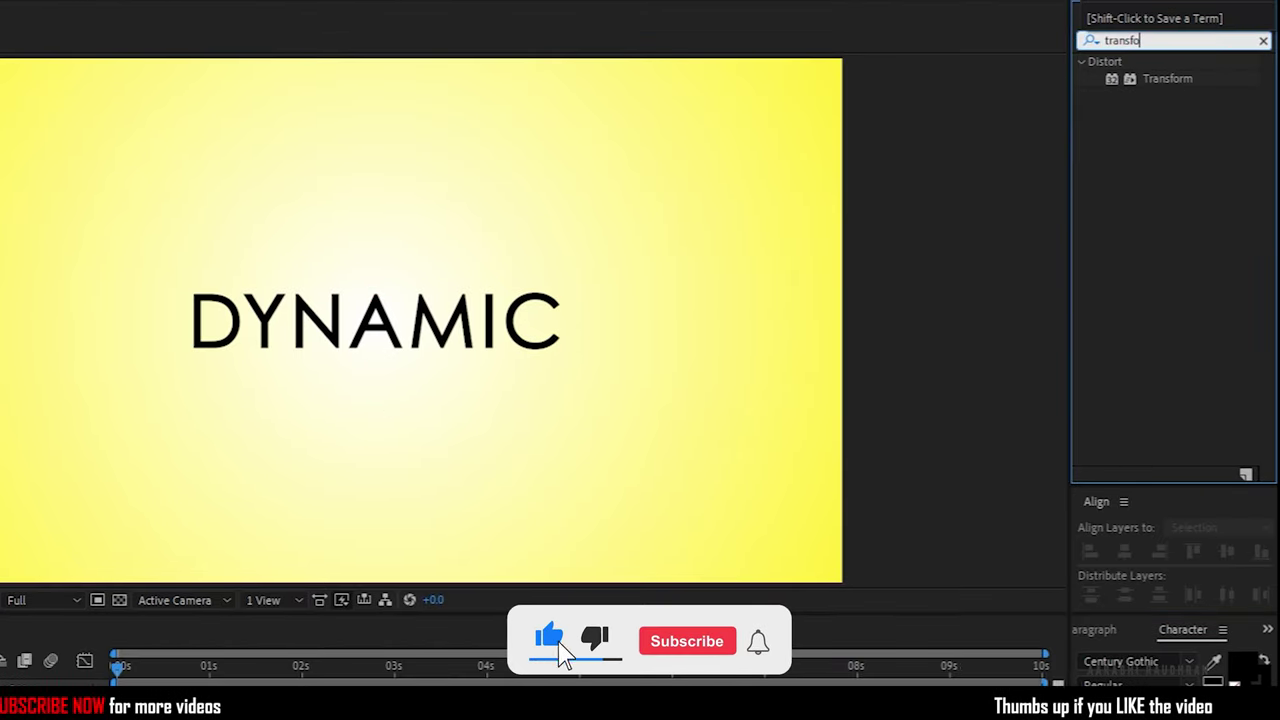
click(1168, 78)
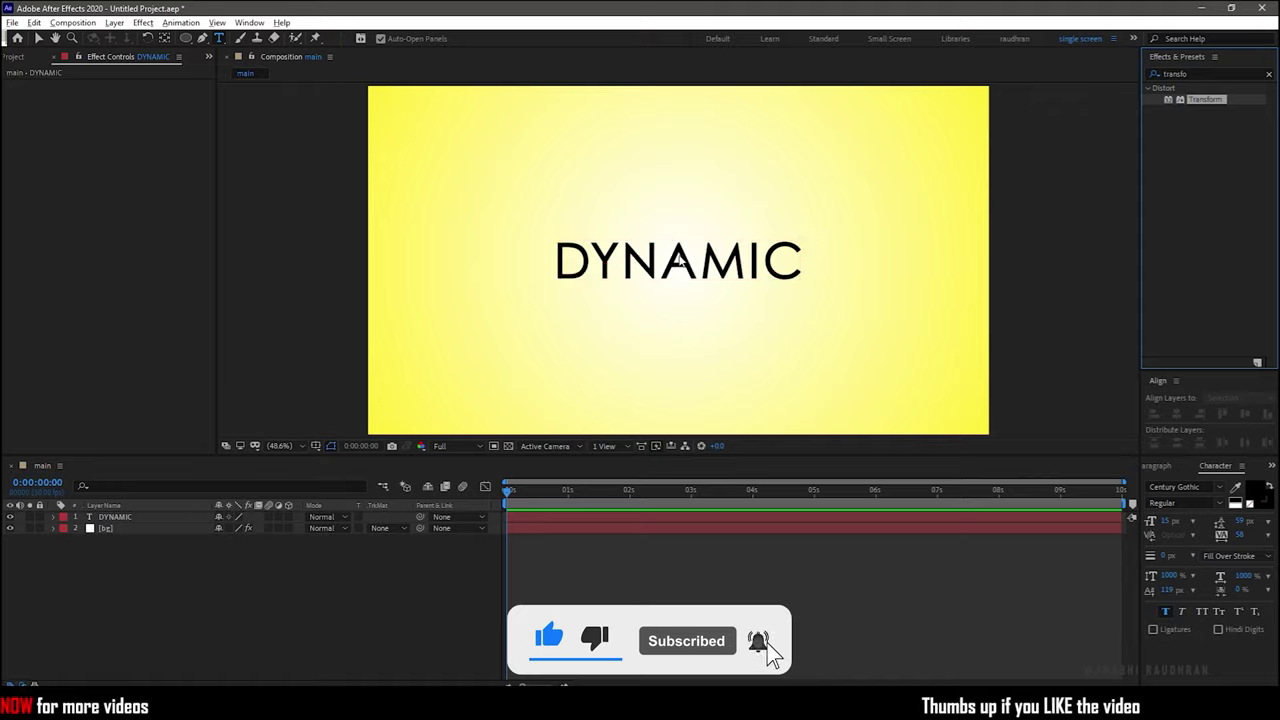
drag(679, 260, 679, 261)
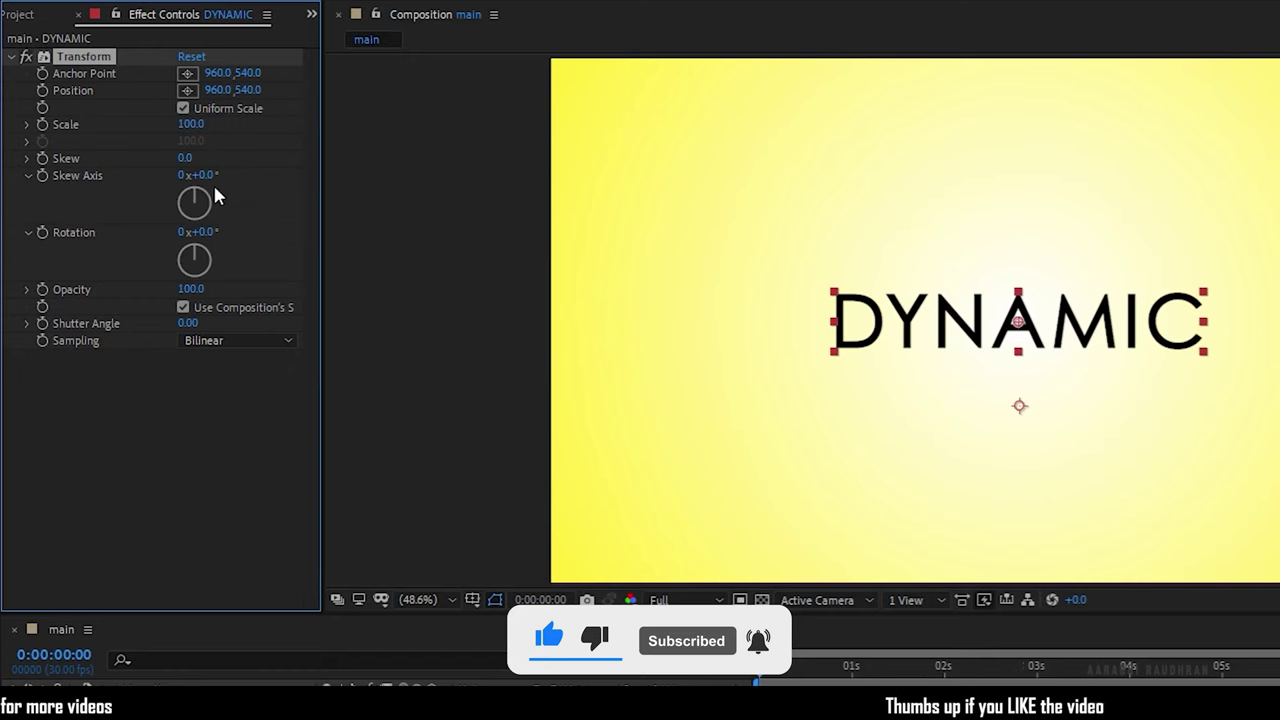
click(126, 154)
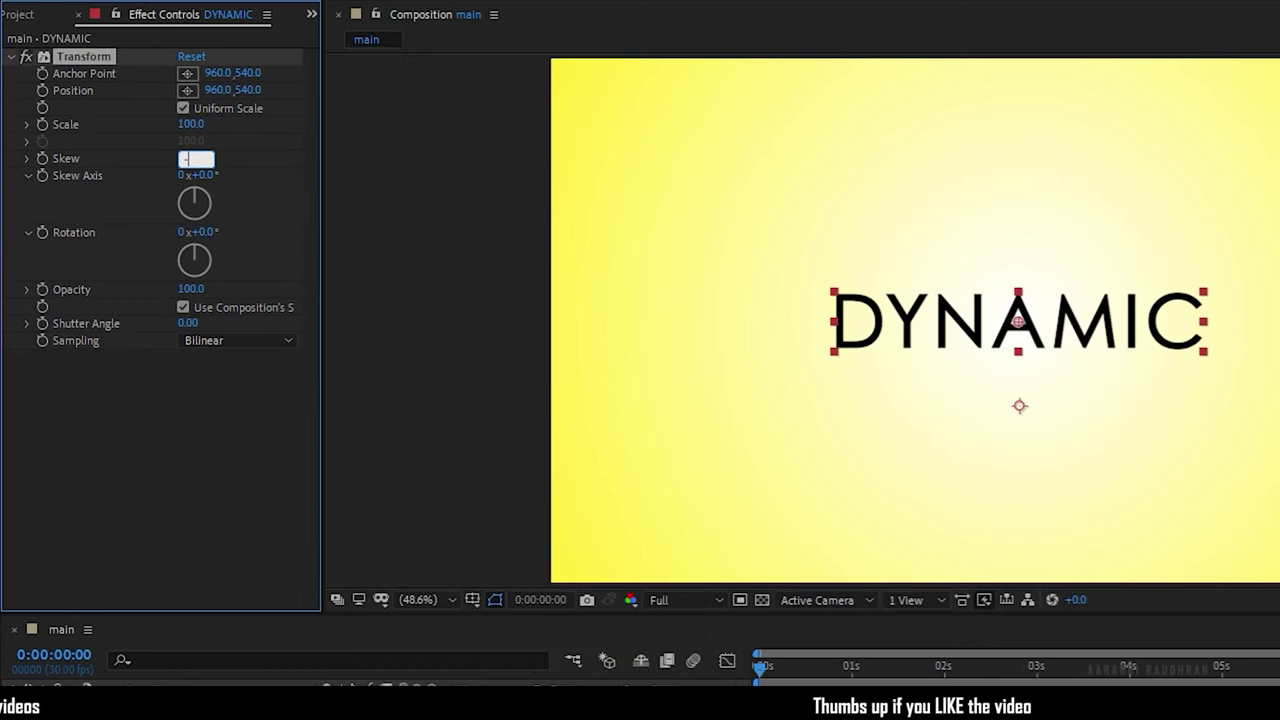
text(-10)
key(Return)
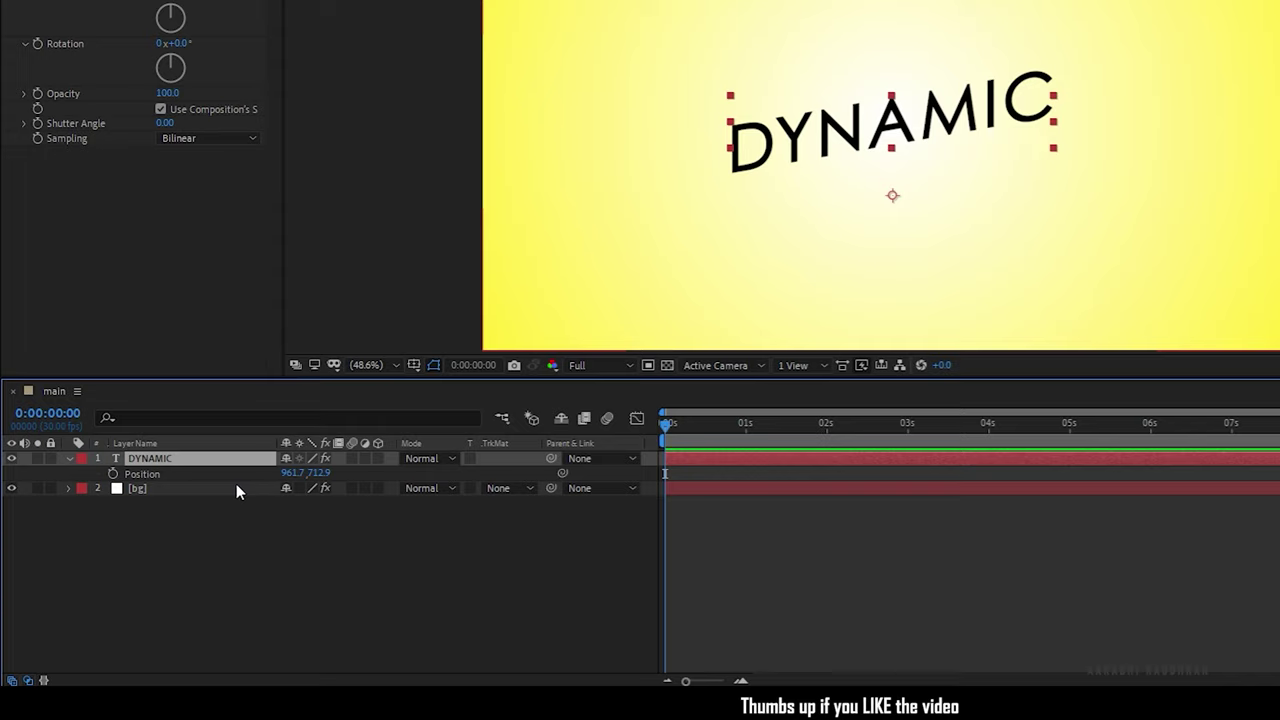
Keyframe the DYNAMIC layer's position as it is at 0:00:02:00, and at 0:00:01:00 shift its X position to about 454.
click(827, 425)
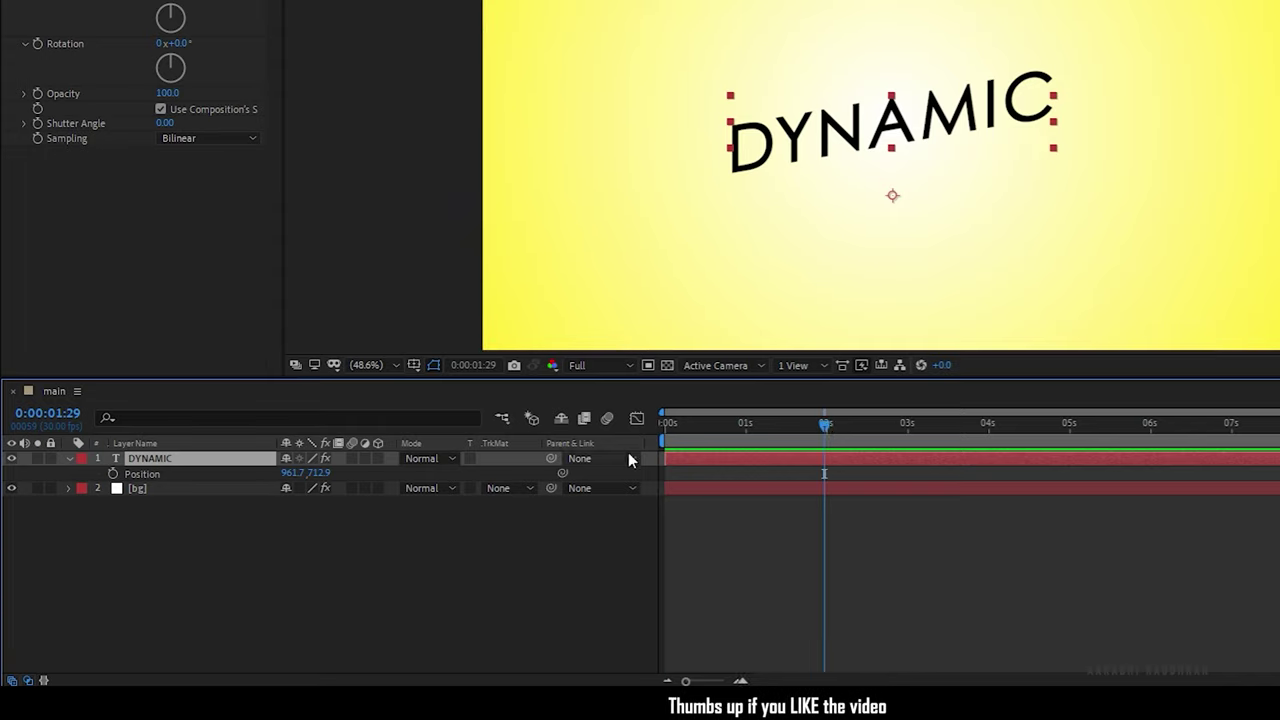
key(Page_Down)
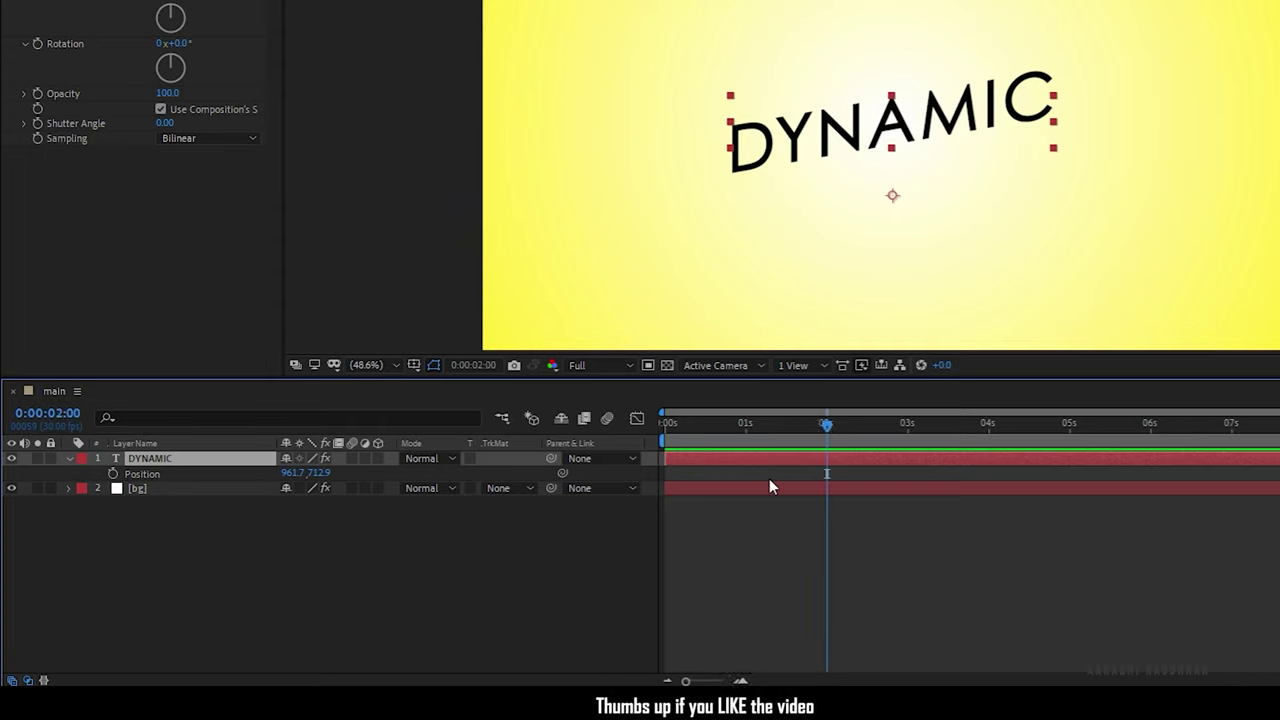
click(120, 474)
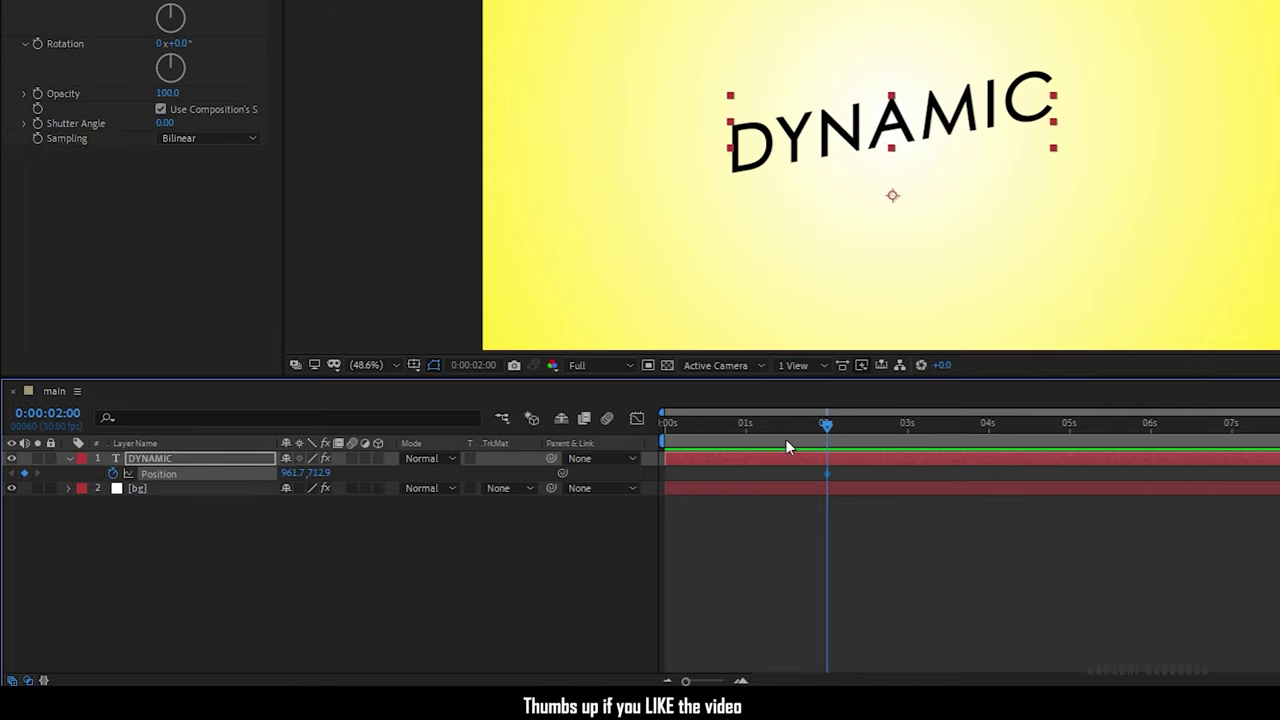
click(744, 432)
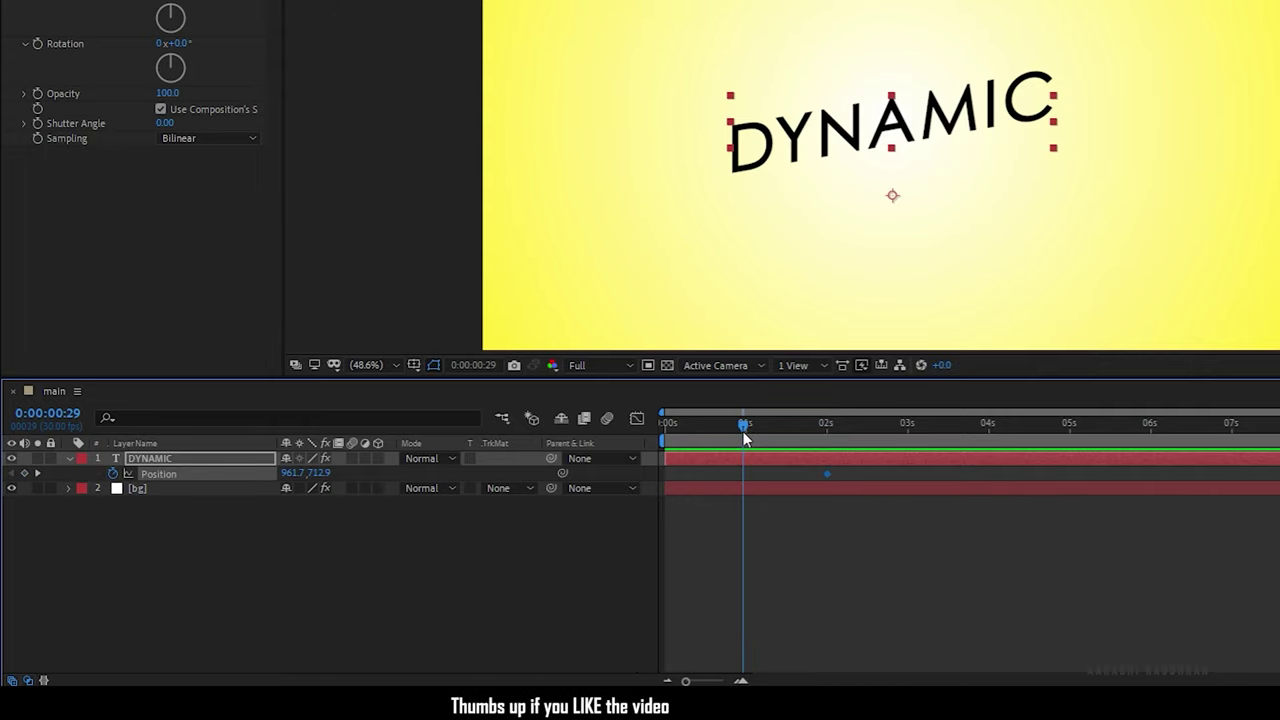
key(Page_Down)
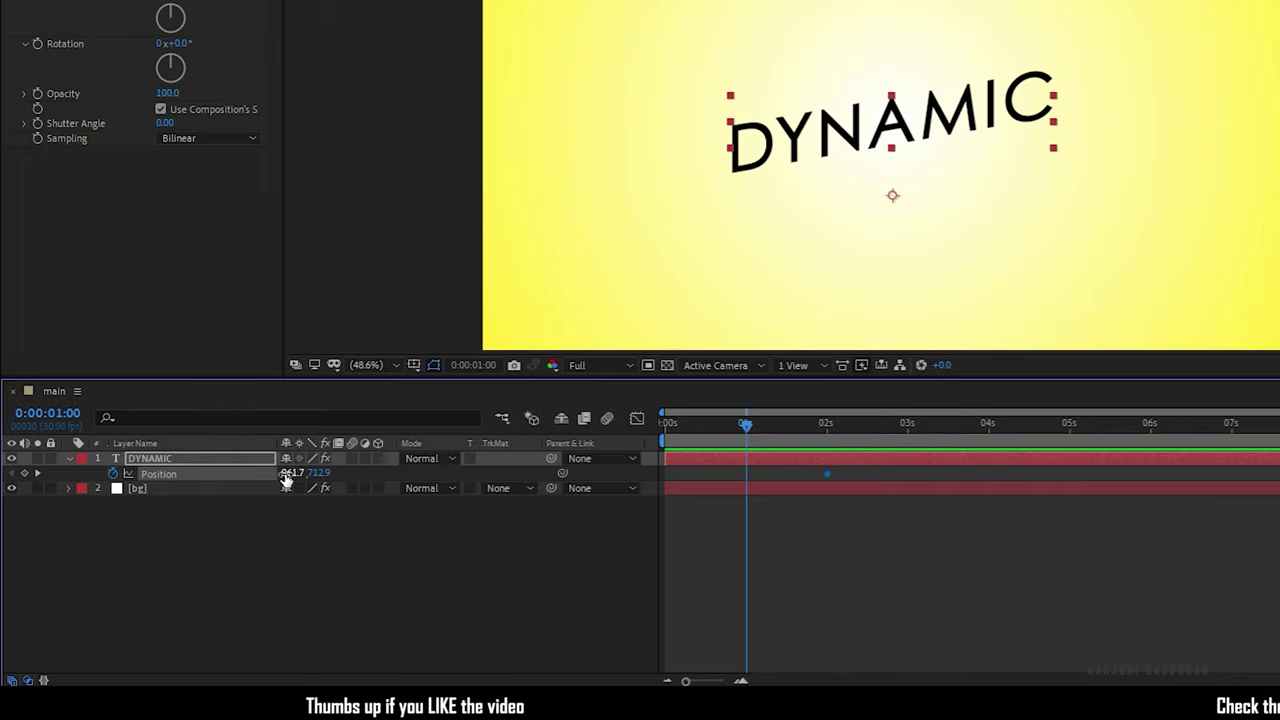
drag(291, 473, 160, 473)
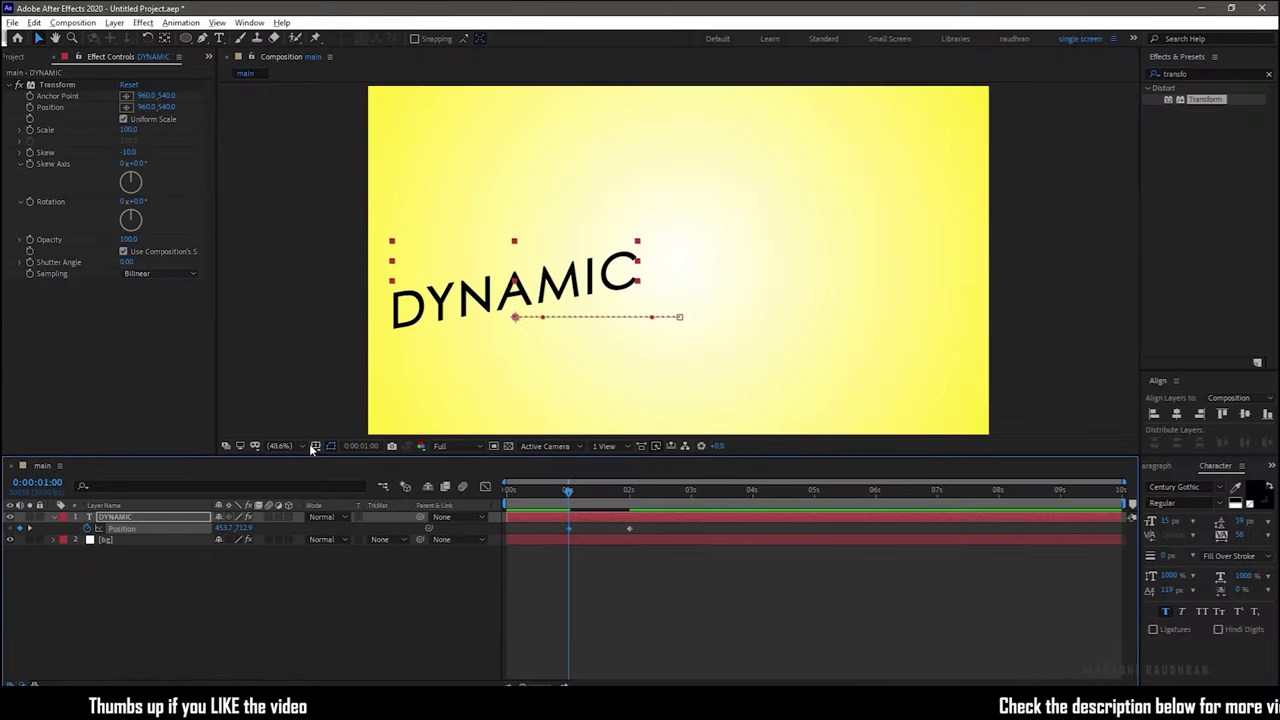
Show the title/action safe guides and adjust the text's X position at 0:00:01:00 to 468.7, aligning it with the outer guide.
click(413, 365)
click(335, 461)
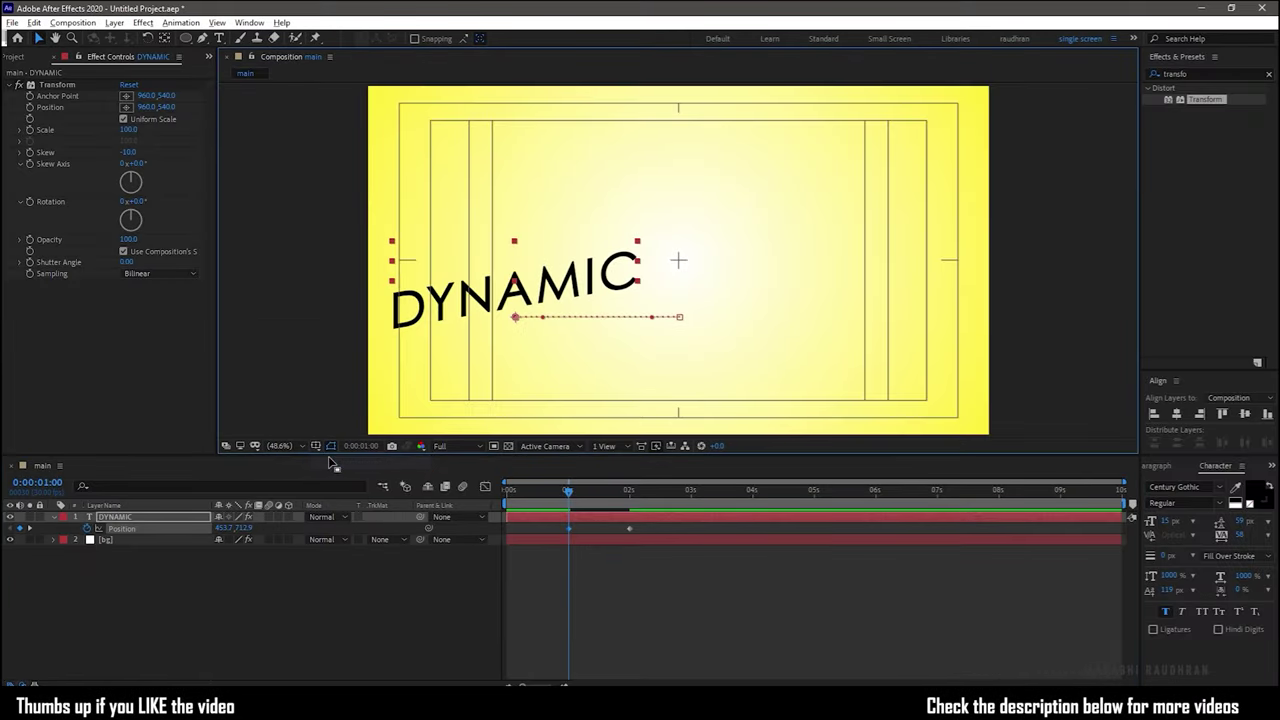
drag(218, 528, 260, 530)
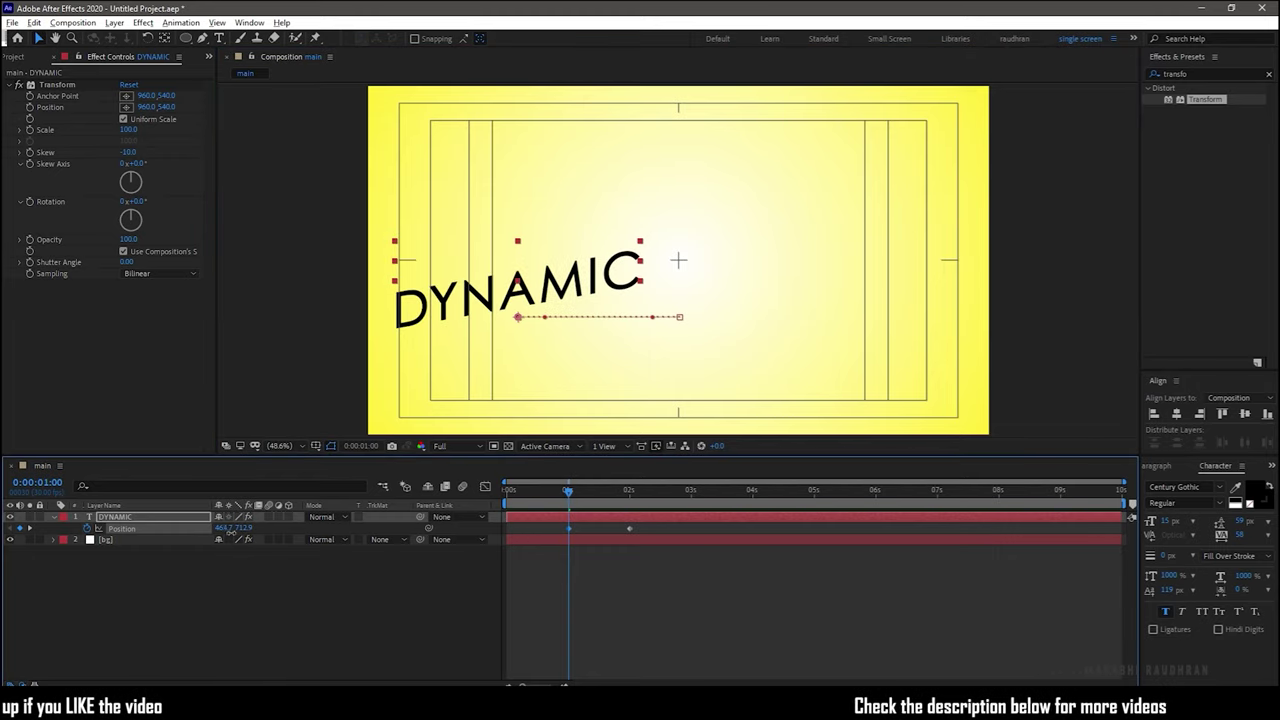
click(284, 630)
Easy-ease both position keyframes and raise the second keyframe's incoming influence to 100% in the speed graph so the speed peaks early.
drag(646, 528, 550, 533)
key(F9)
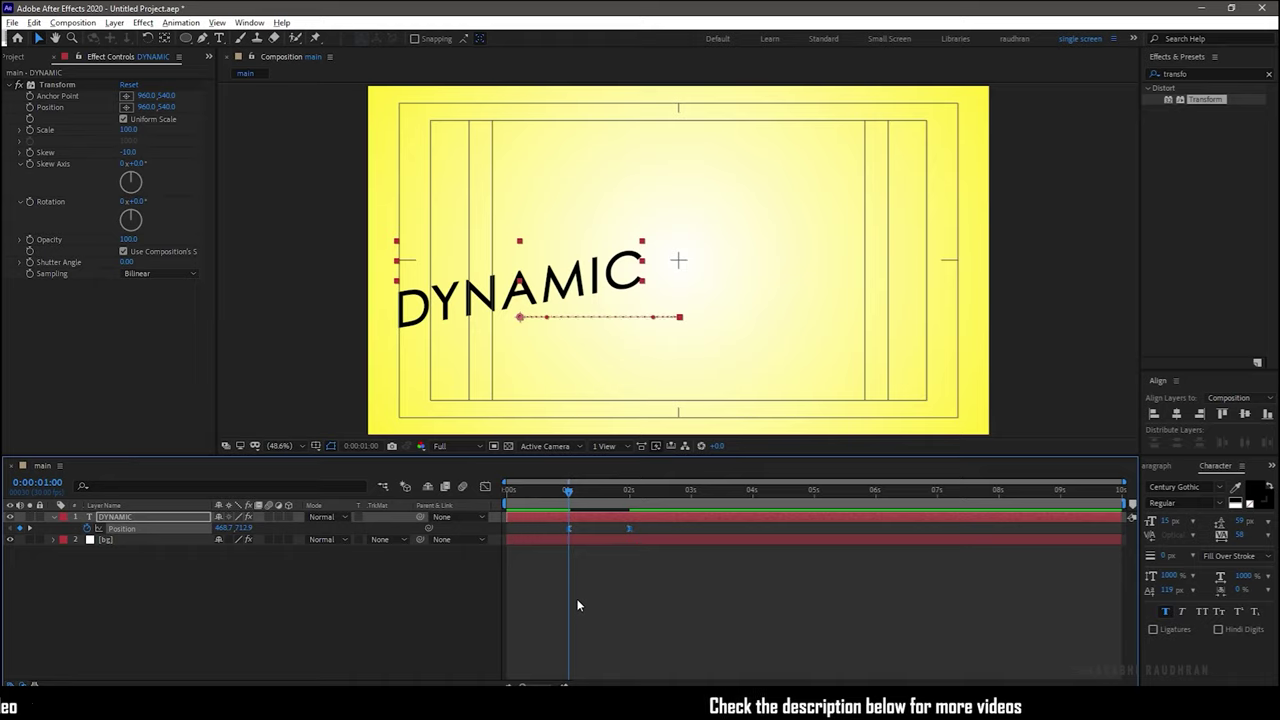
click(486, 489)
drag(674, 611, 575, 560)
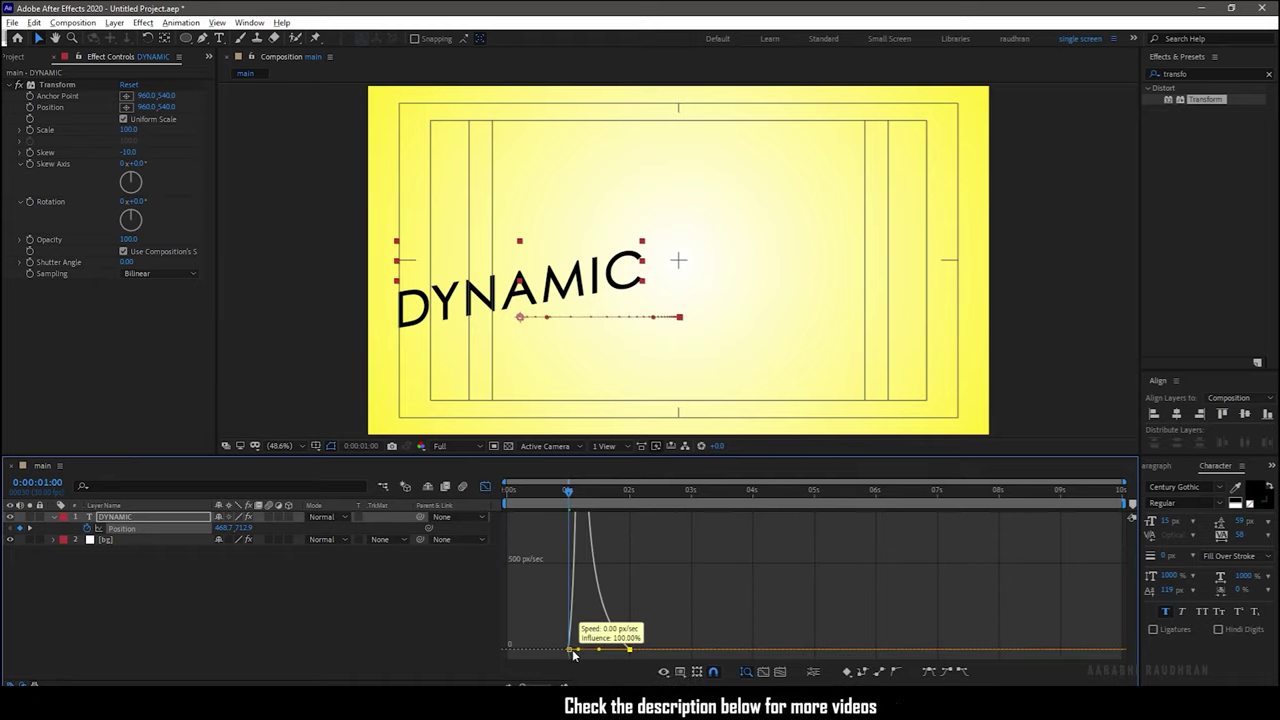
click(486, 488)
Add a white 1920×1080 solid named matte 1 above the DYNAMIC layer.
right_click(197, 595)
mouse_move(257, 449)
click(422, 487)
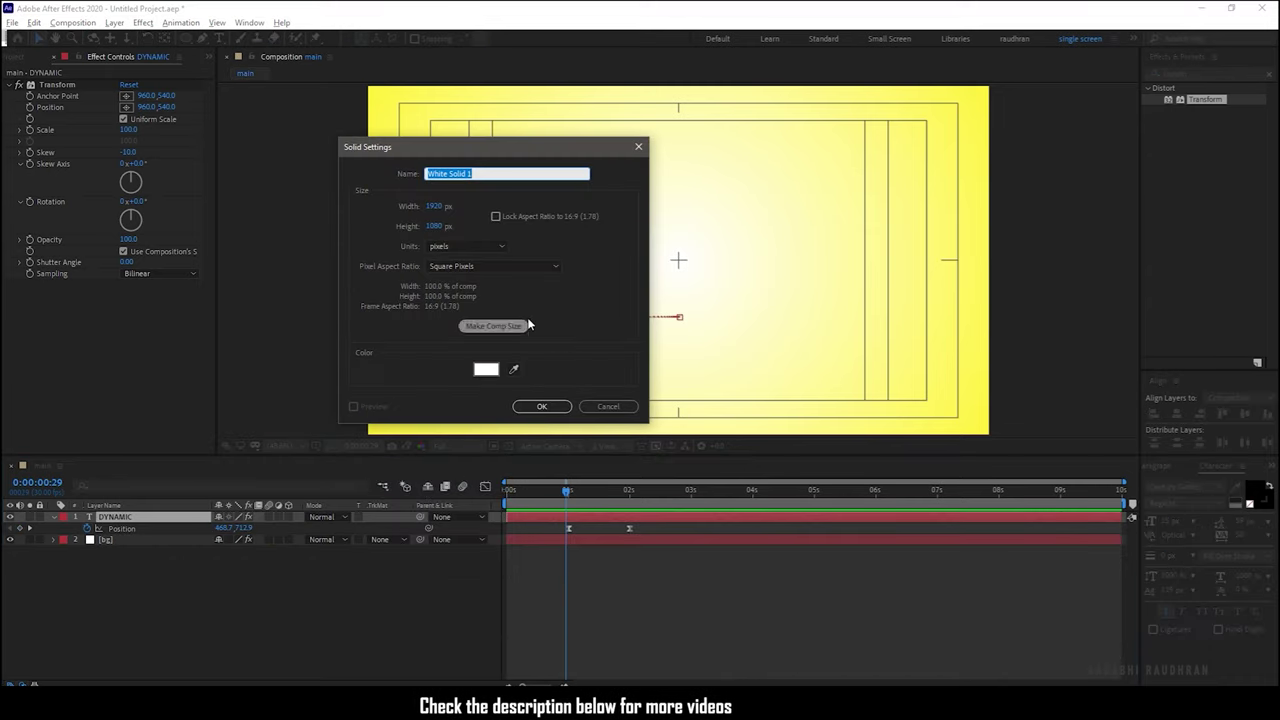
text(matte)
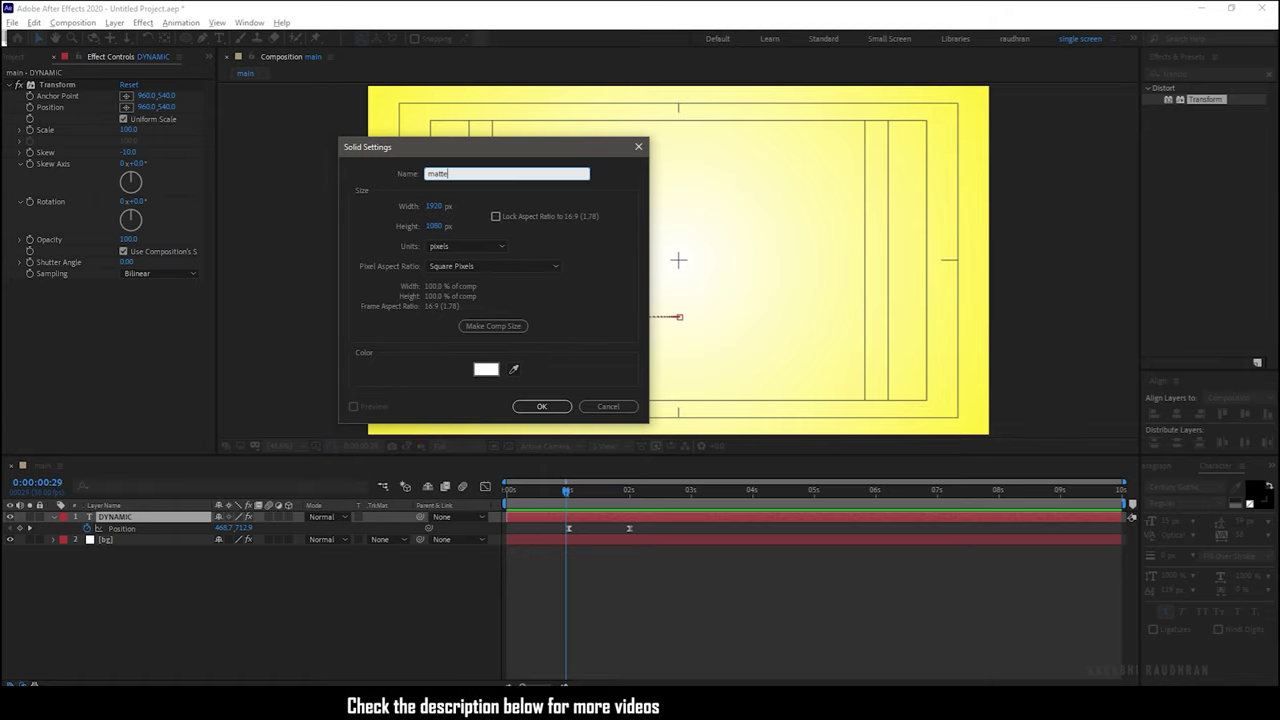
key(Return)
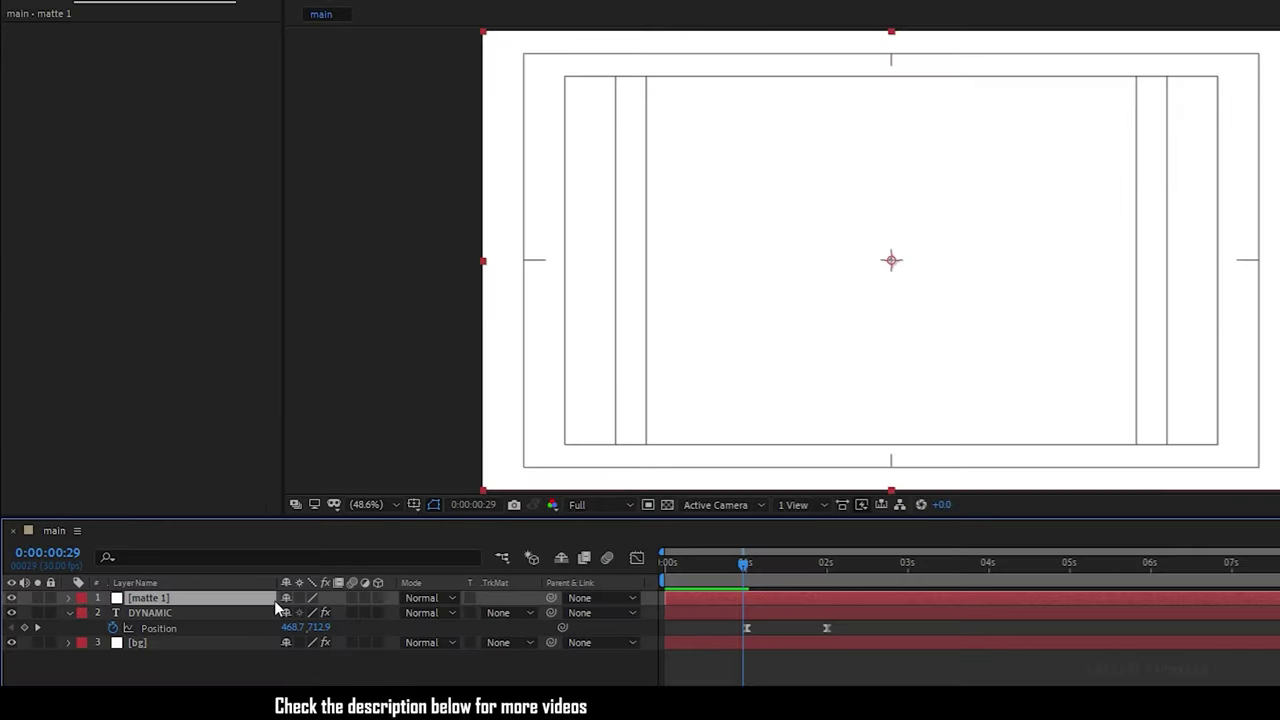
Set the matte 1 solid's X position to 0 so it covers only the left half of the composition.
key(p)
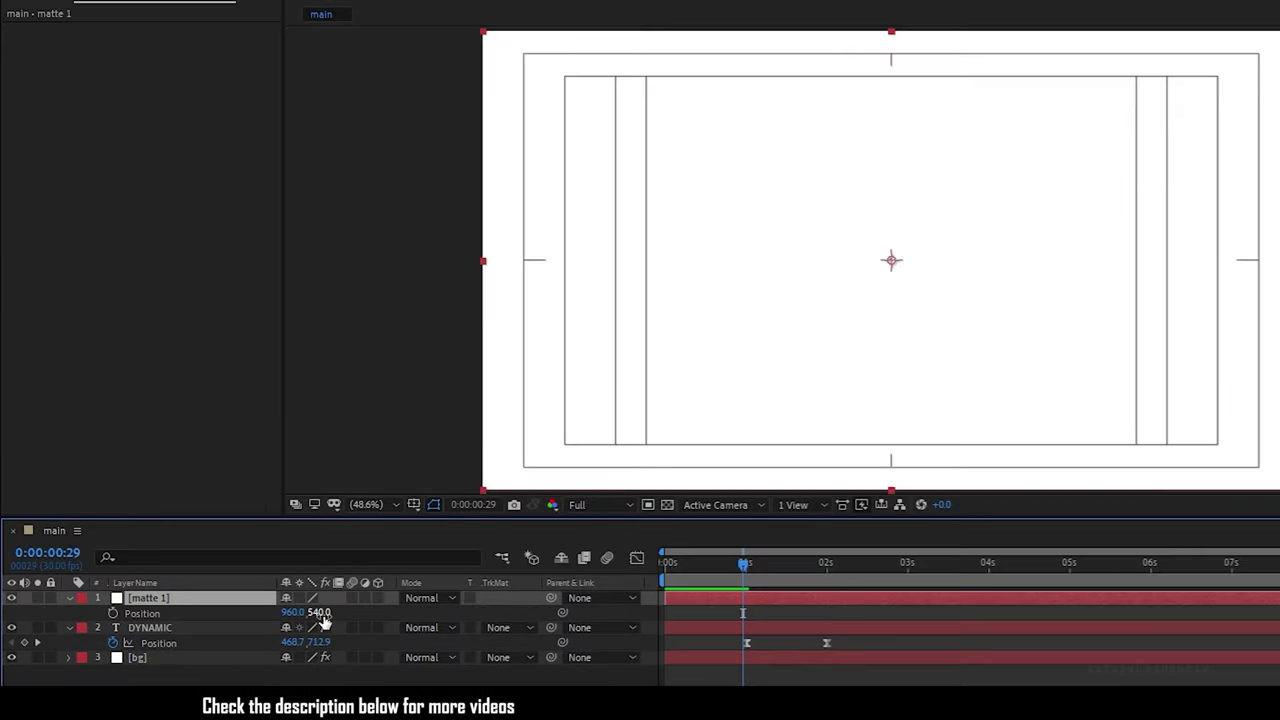
click(292, 612)
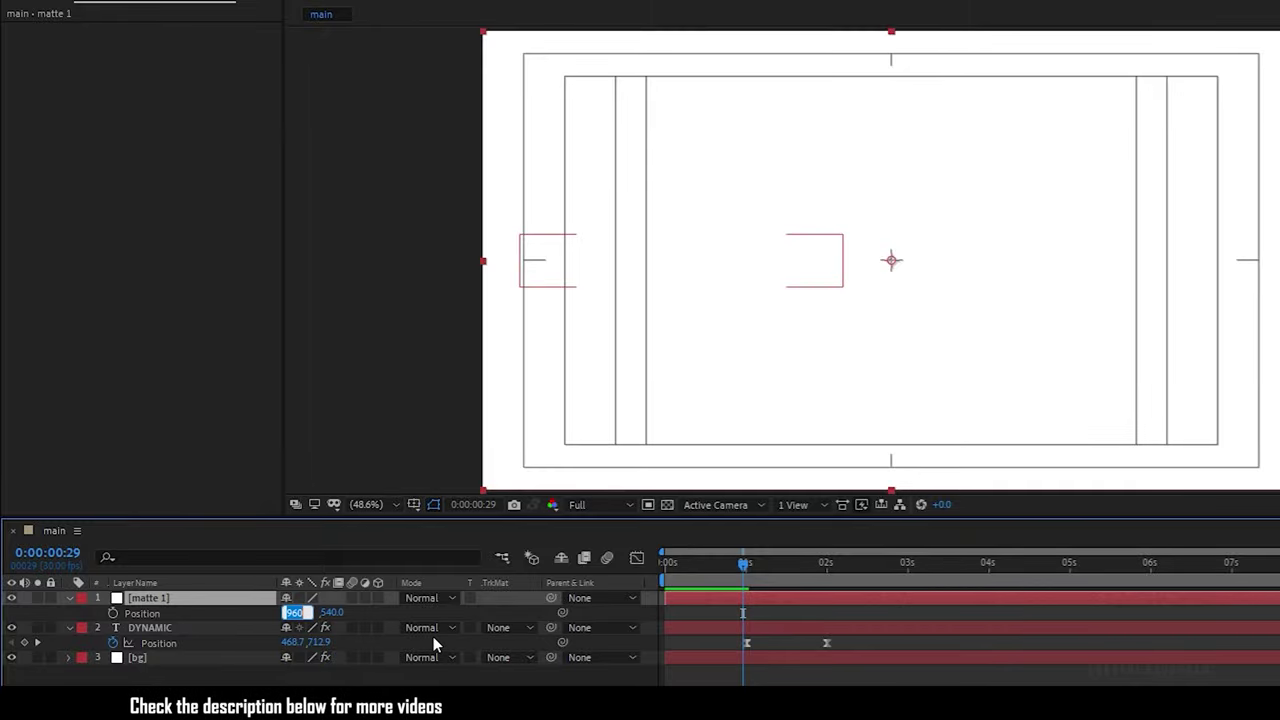
text(0)
key(Return)
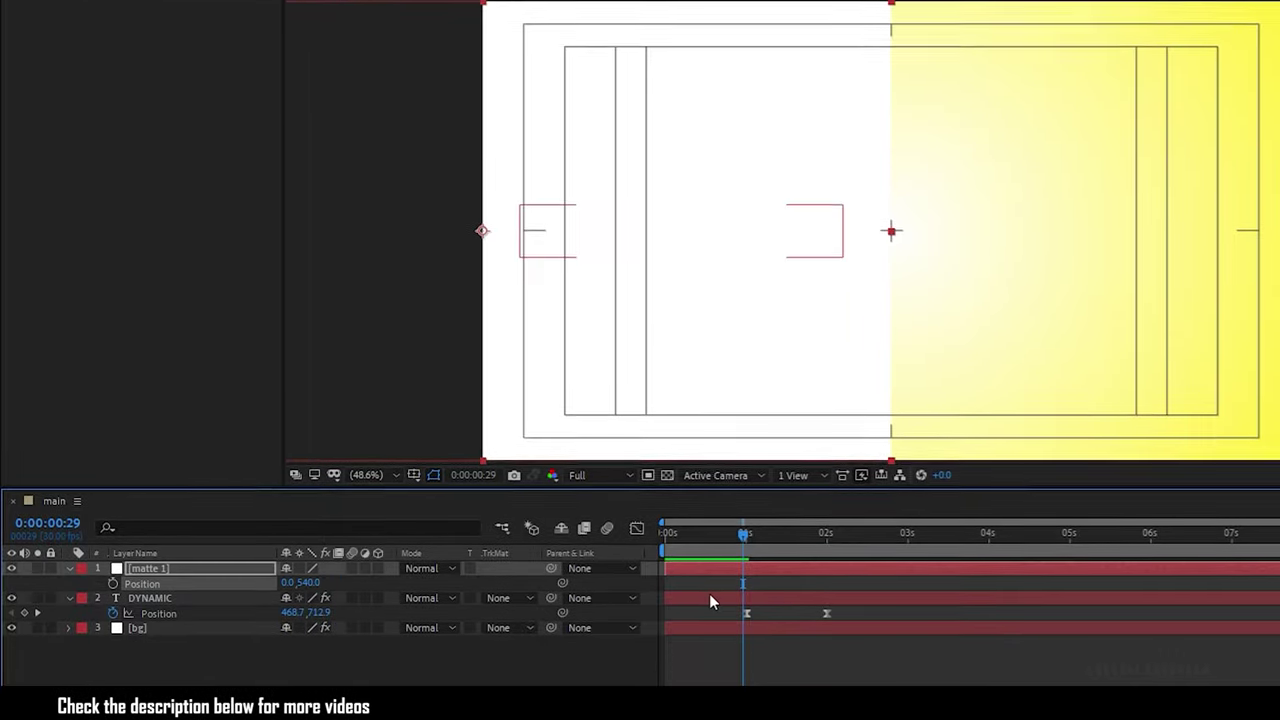
Set the DYNAMIC layer's track matte to Alpha Inverted Matte using matte 1.
click(506, 599)
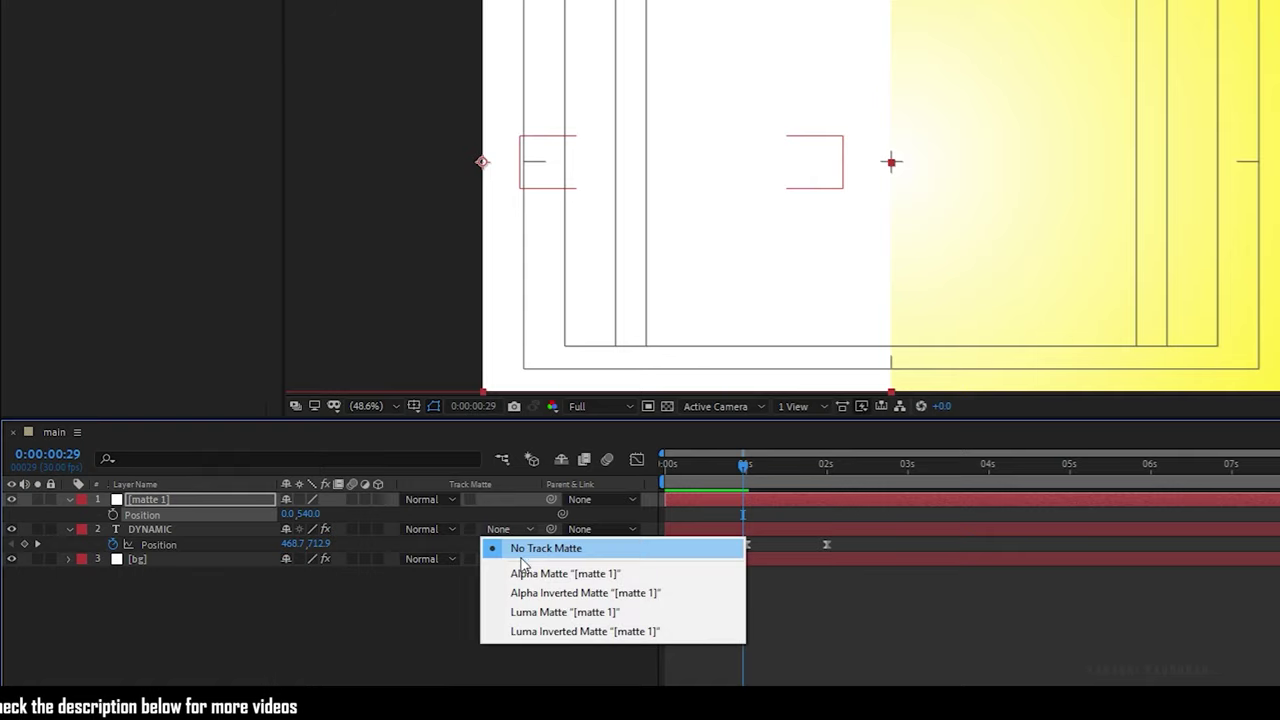
click(523, 573)
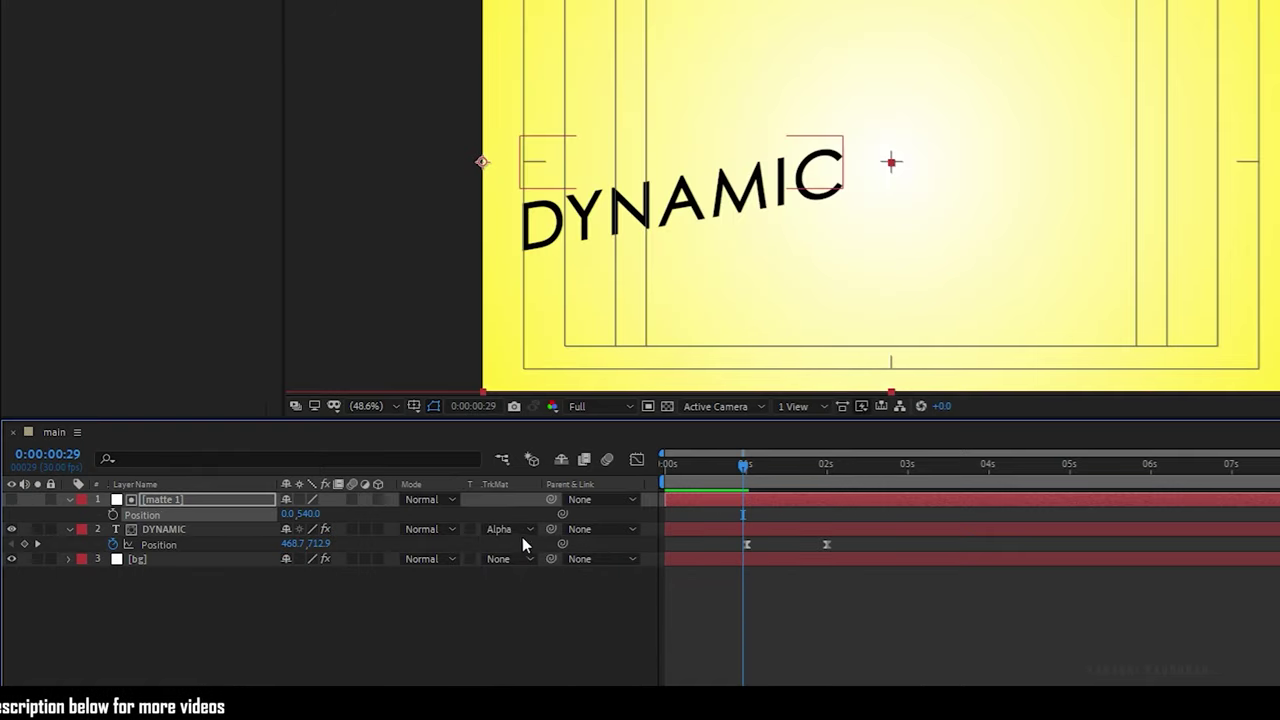
click(522, 543)
click(545, 591)
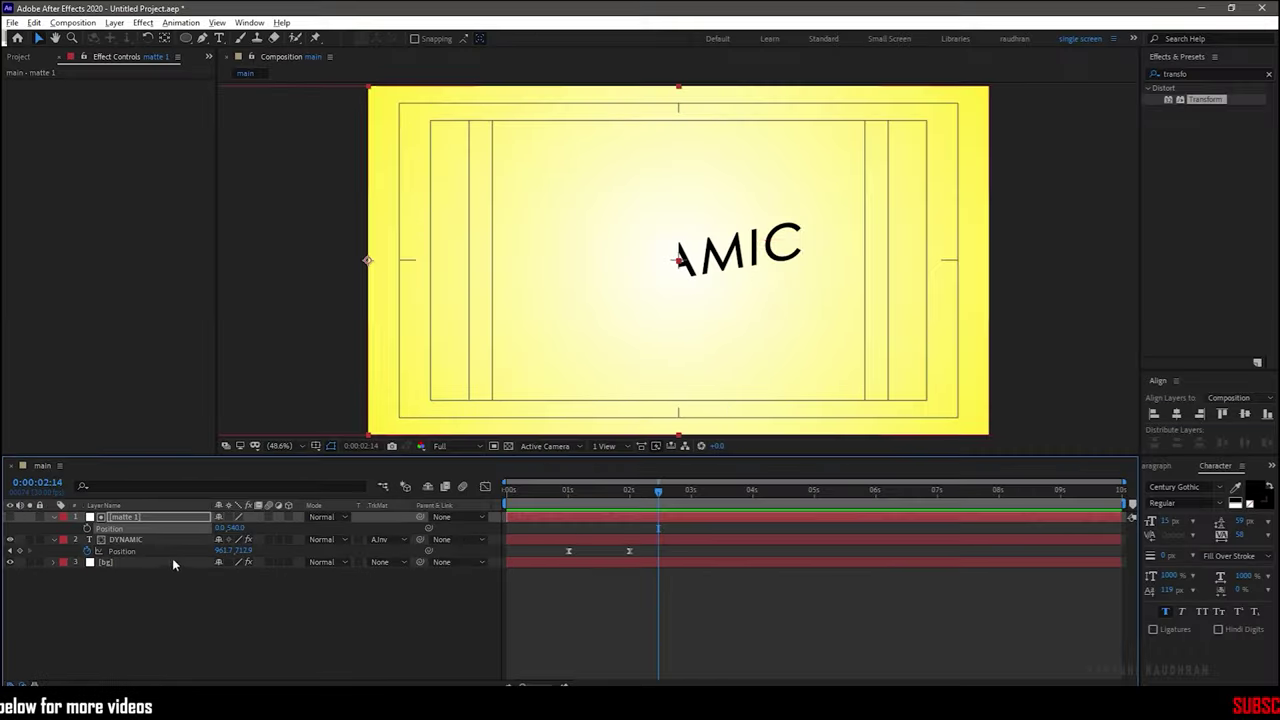
Duplicate the DYNAMIC text layer together with its matte 1 layer.
click(143, 539)
shift+click(140, 521)
key(ctrl+d)
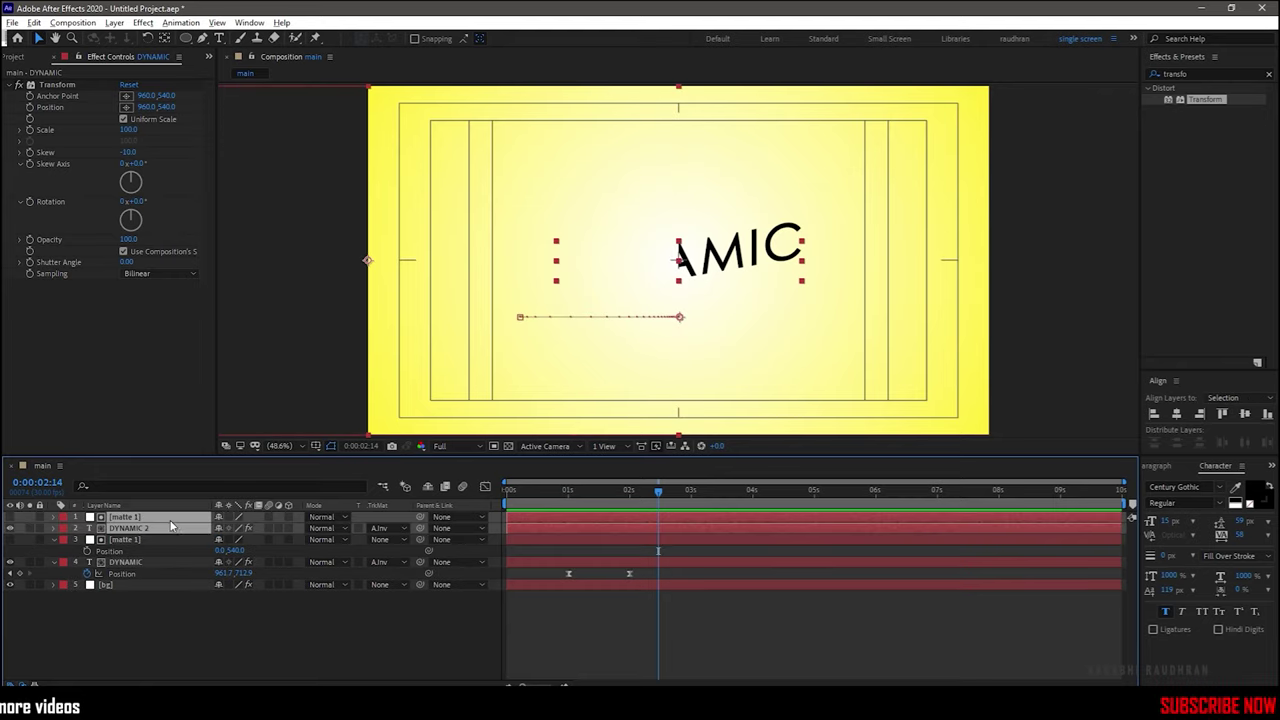
Set the DYNAMIC 2 layer's track matte to Alpha Matte using the duplicated matte 1 layer.
click(585, 490)
click(298, 630)
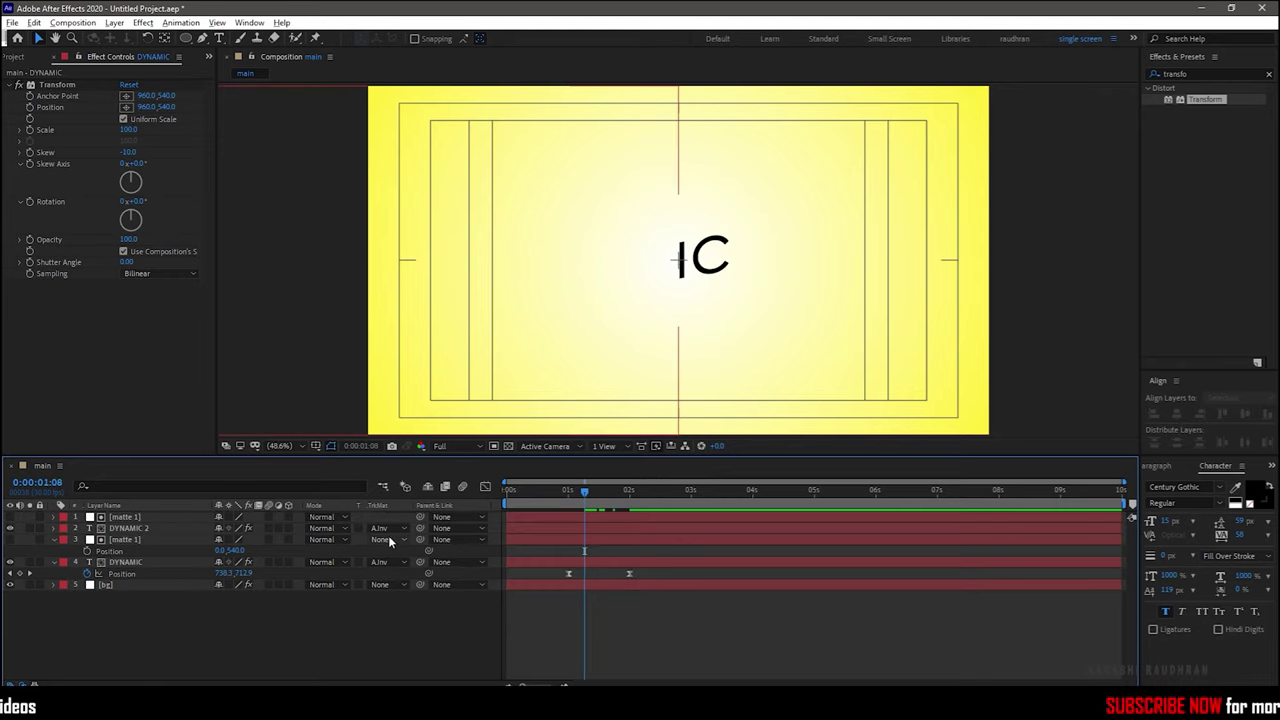
click(386, 529)
click(398, 562)
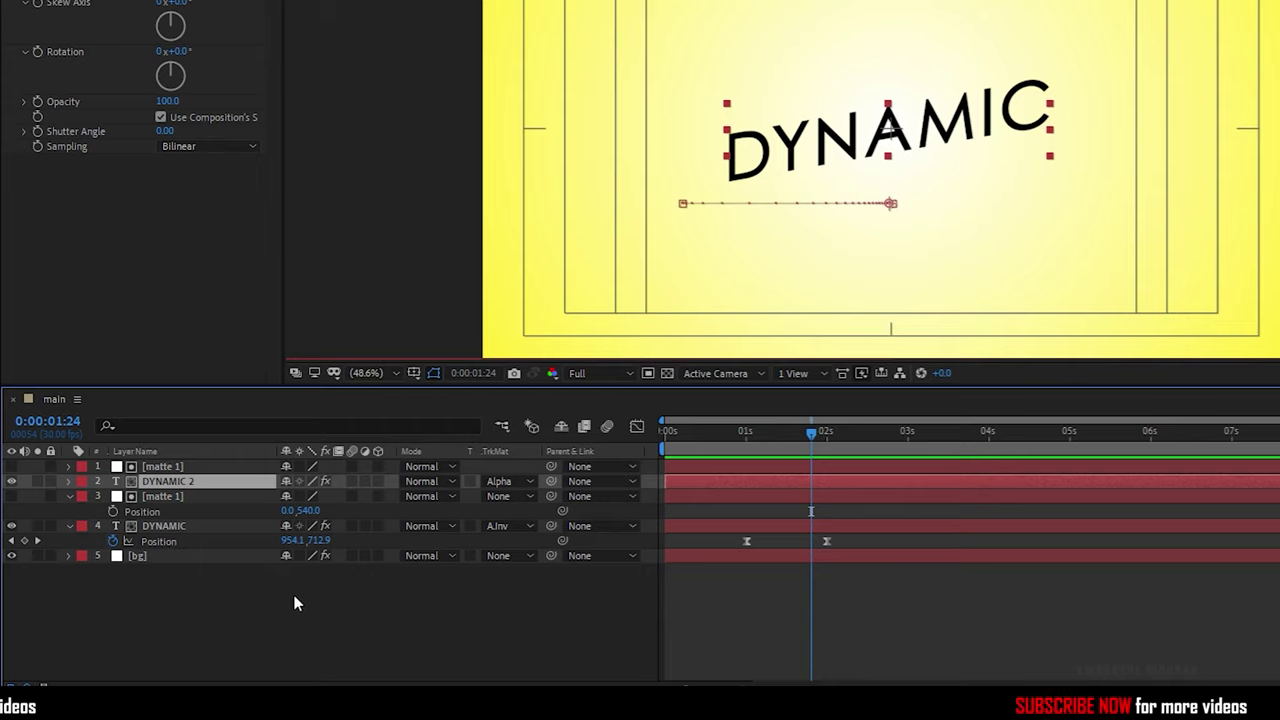
Set the DYNAMIC 2 layer's Position keyframe at 1 second to X 1444.7 and preview the reveal.
key(p)
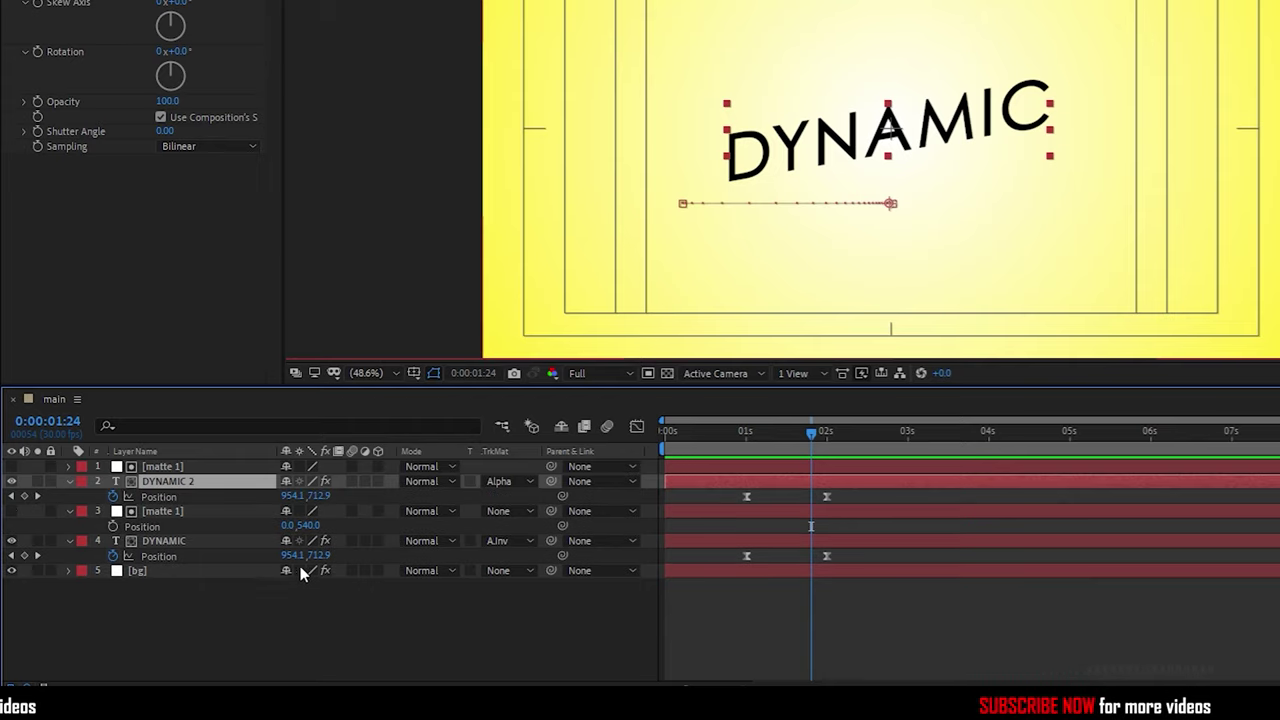
click(15, 499)
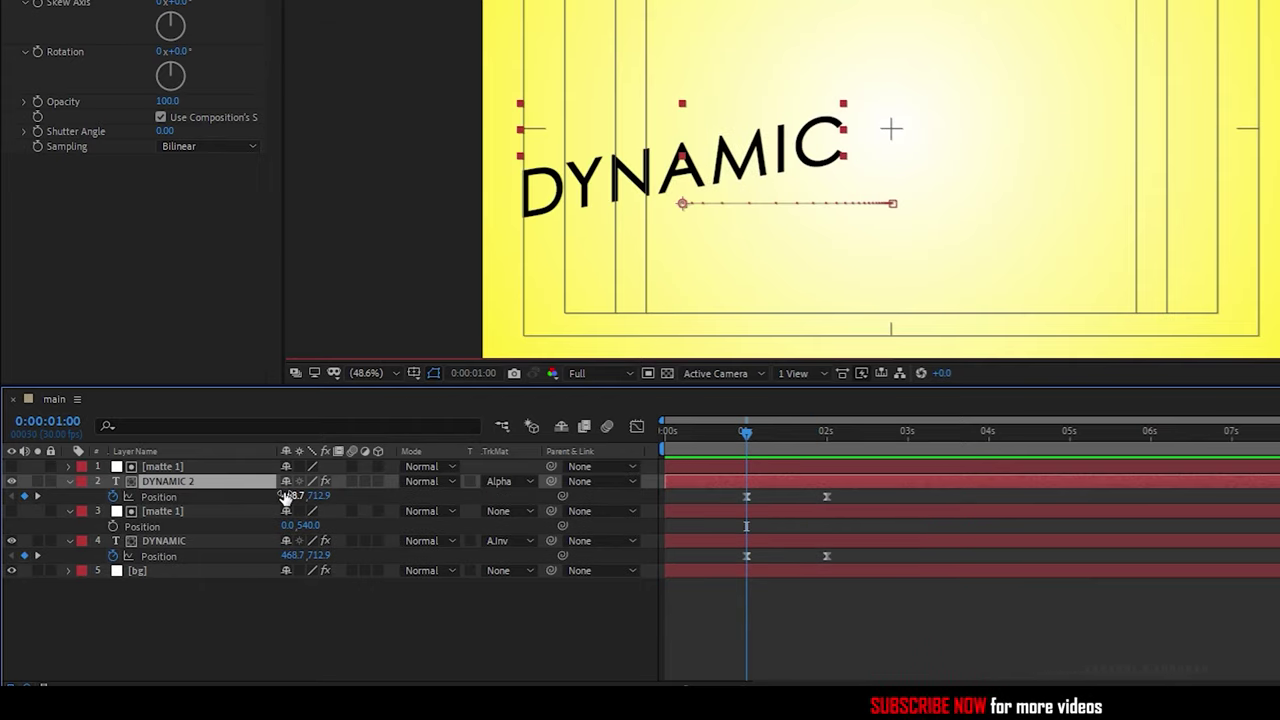
drag(290, 495, 1124, 480)
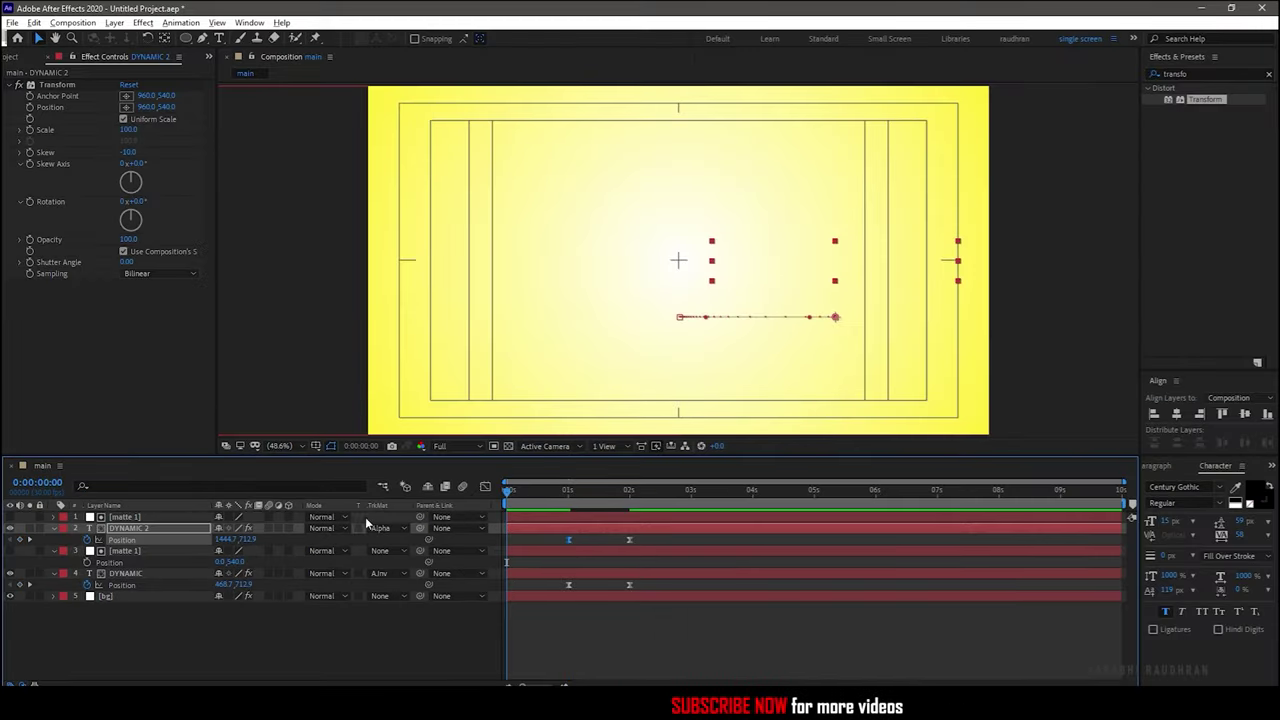
key(space)
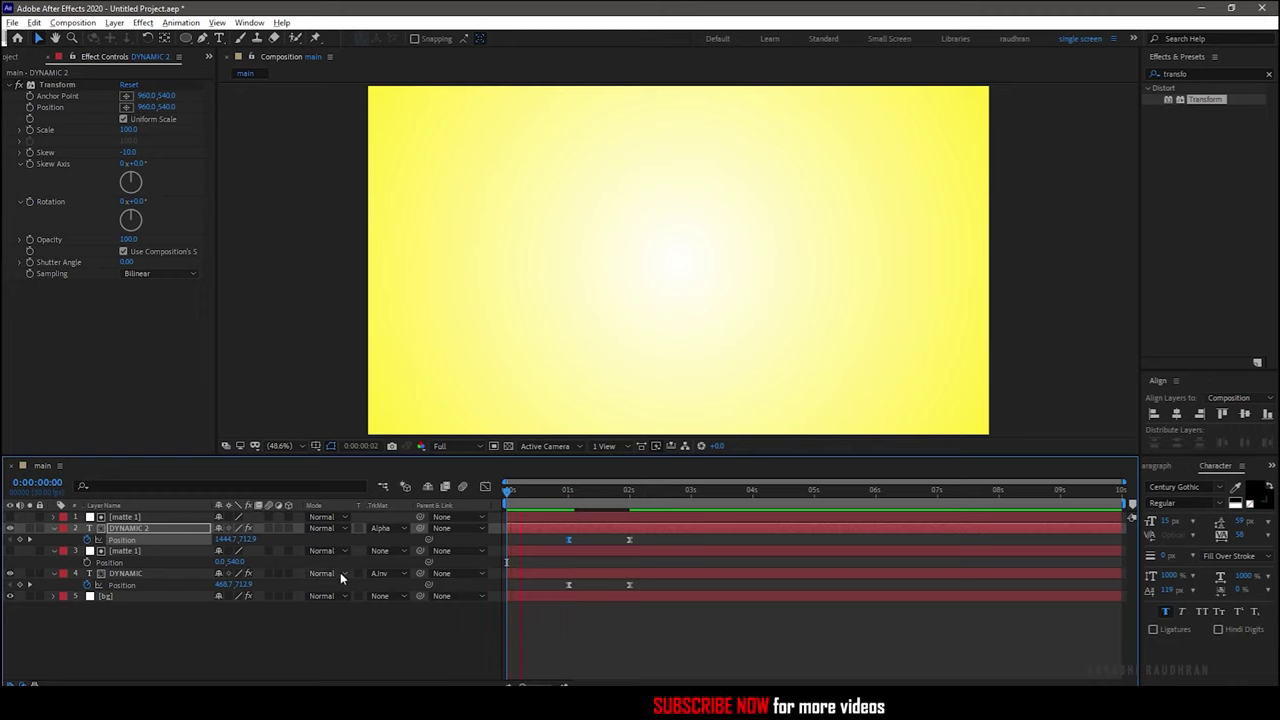
key(space)
Set the Ellipse tool to no fill and a solid black stroke 10 px wide, with no layer selected.
mouse_move(240, 38)
mouse_down()
mouse_move(263, 49)
mouse_move(263, 66)
mouse_move(284, 66)
mouse_up()
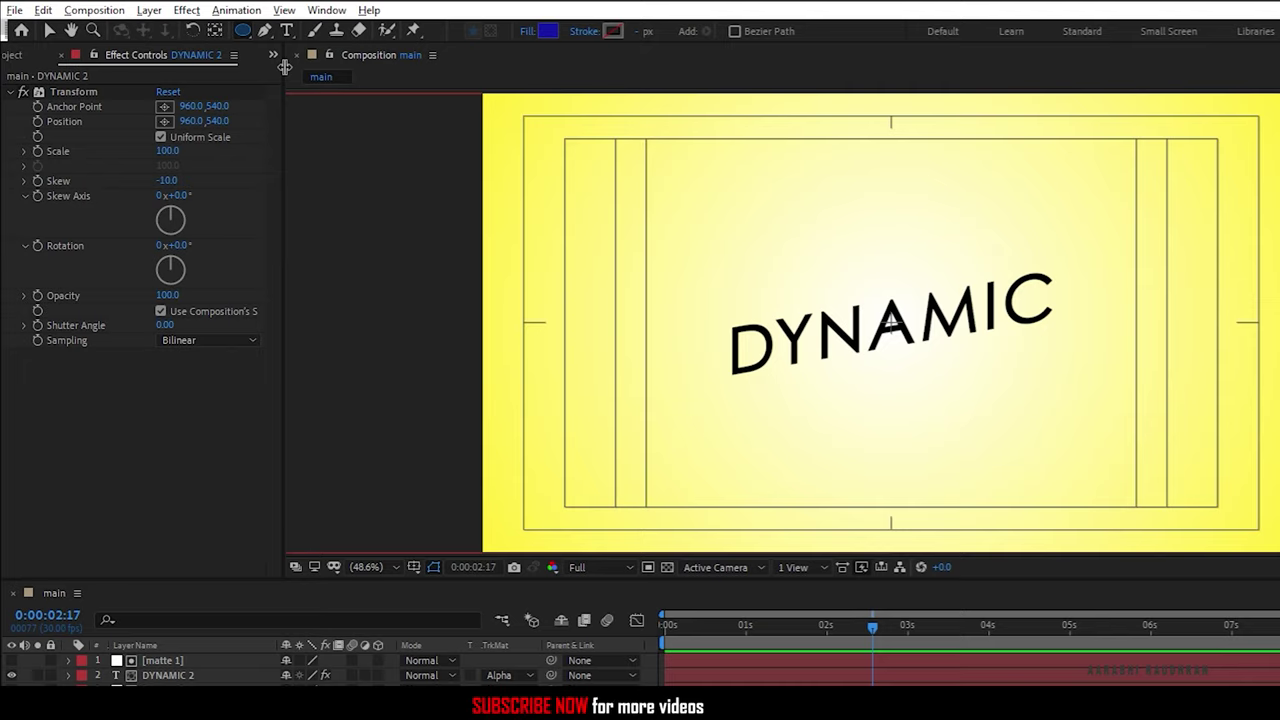
click(527, 32)
click(30, 31)
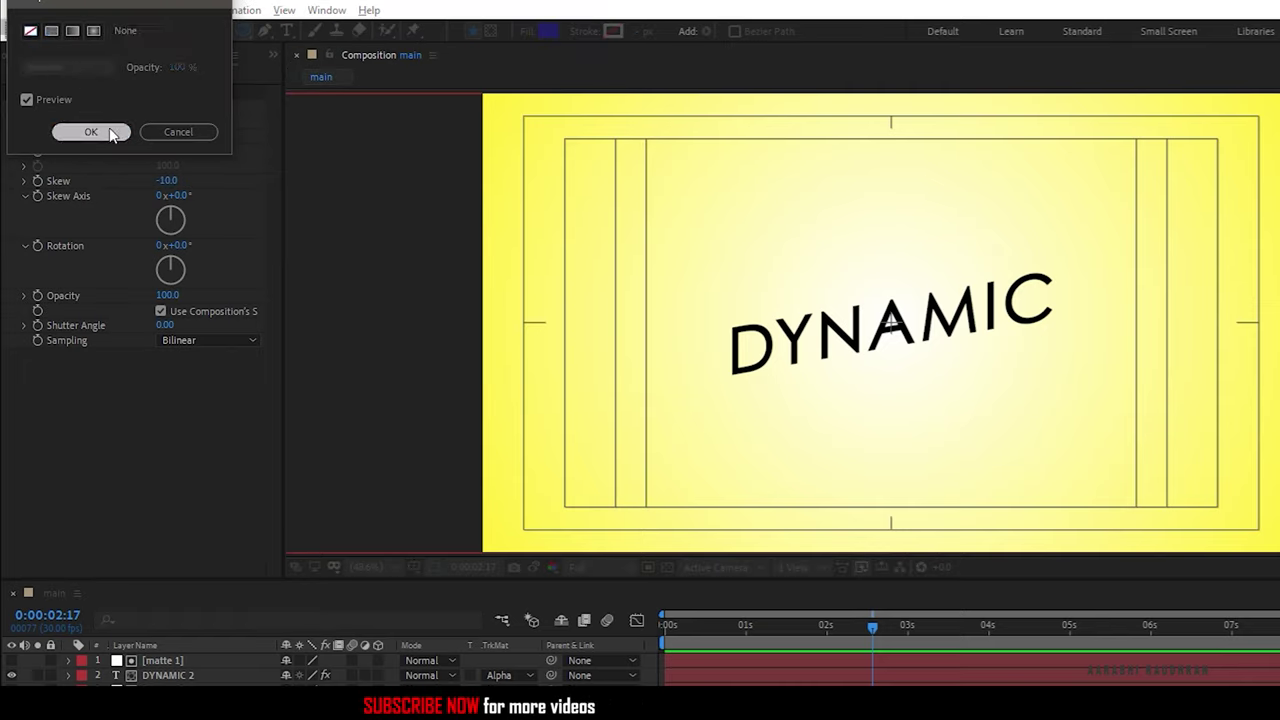
click(91, 132)
click(586, 32)
click(52, 31)
click(91, 132)
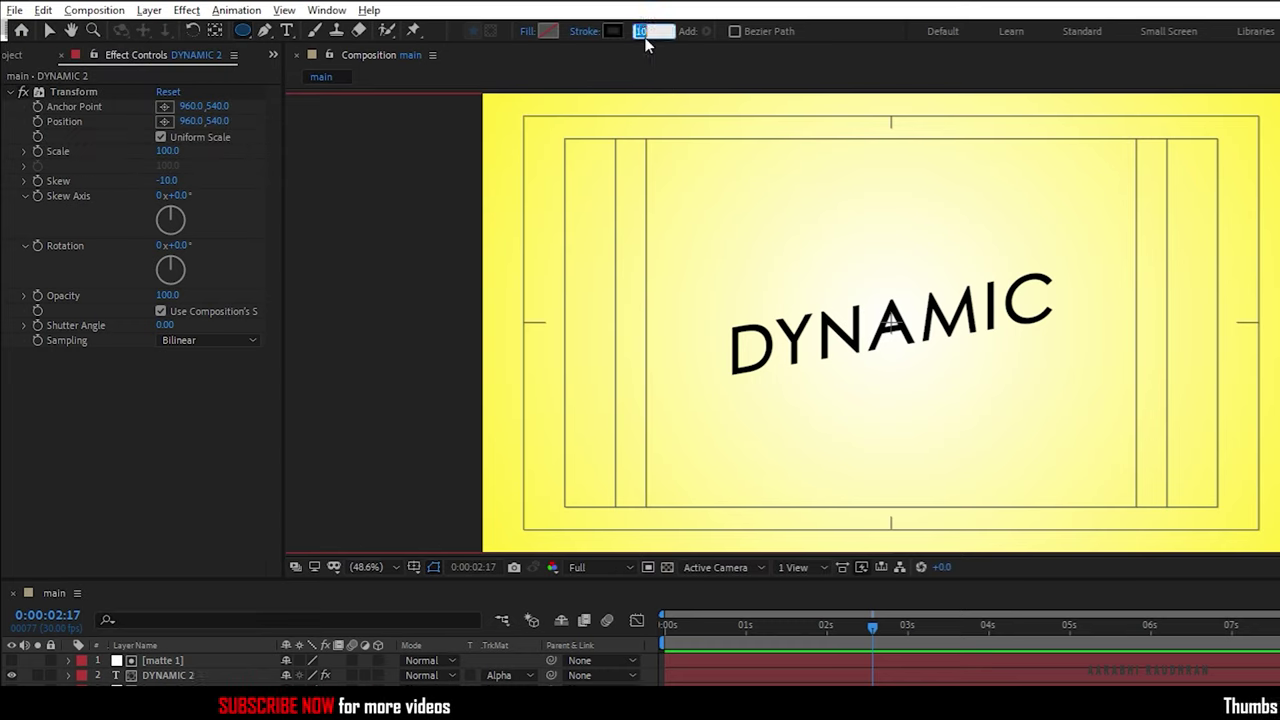
click(550, 697)
Draw a circle centred in the composition over the DYNAMIC text and rename its shape layer circle 1.
drag(757, 214, 1031, 447)
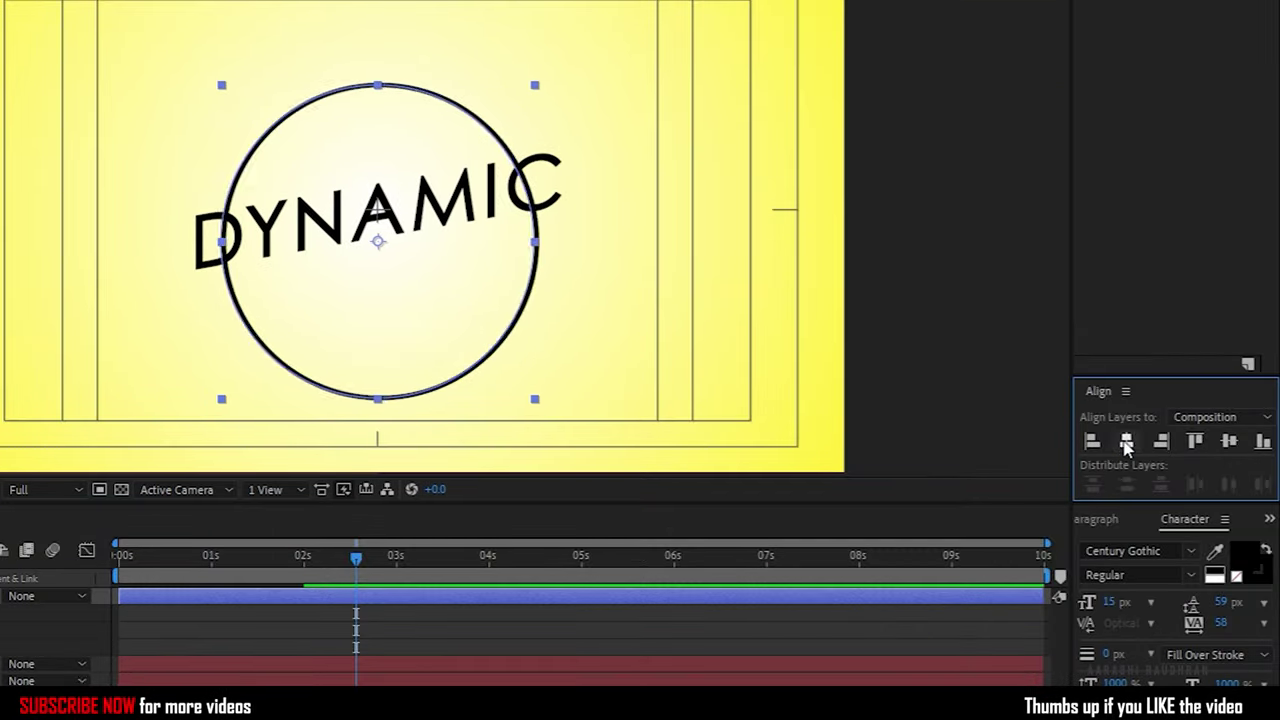
click(1229, 441)
click(188, 535)
key(Return)
text(c)
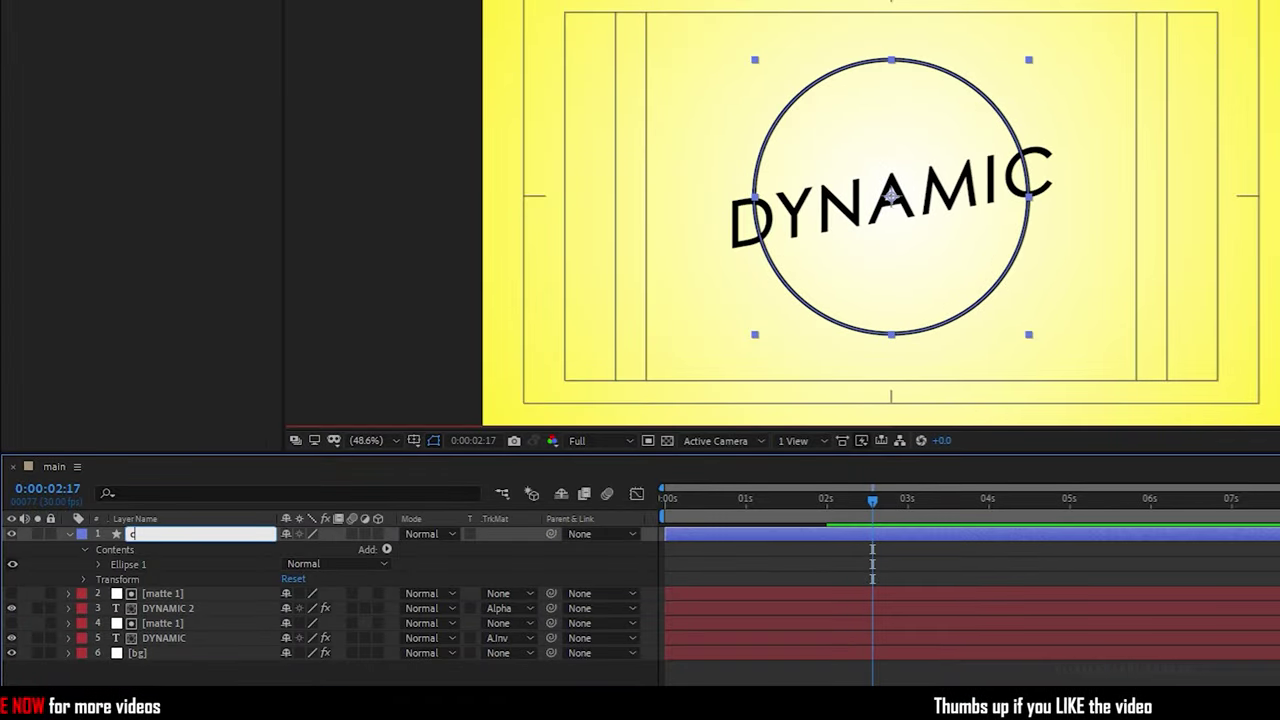
text(ircle 1)
key(Return)
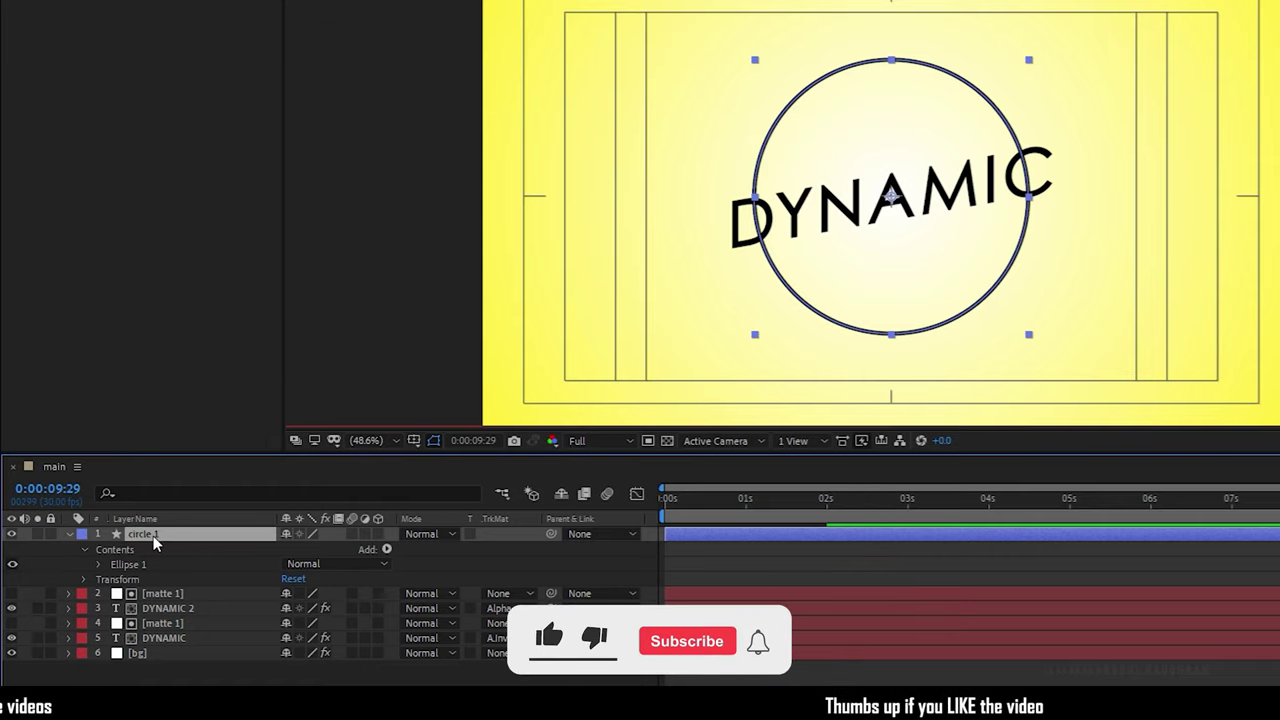
Add Trim Paths to the circle 1 layer and expand its properties.
click(382, 550)
click(446, 452)
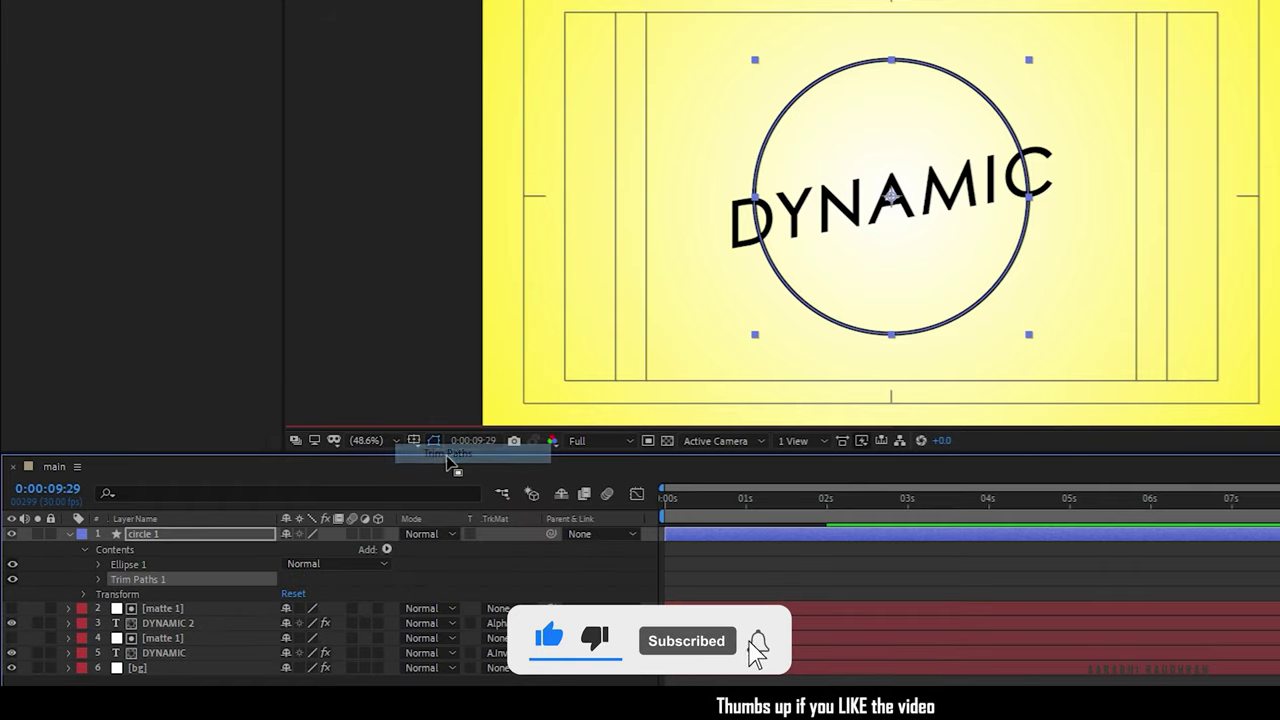
click(99, 580)
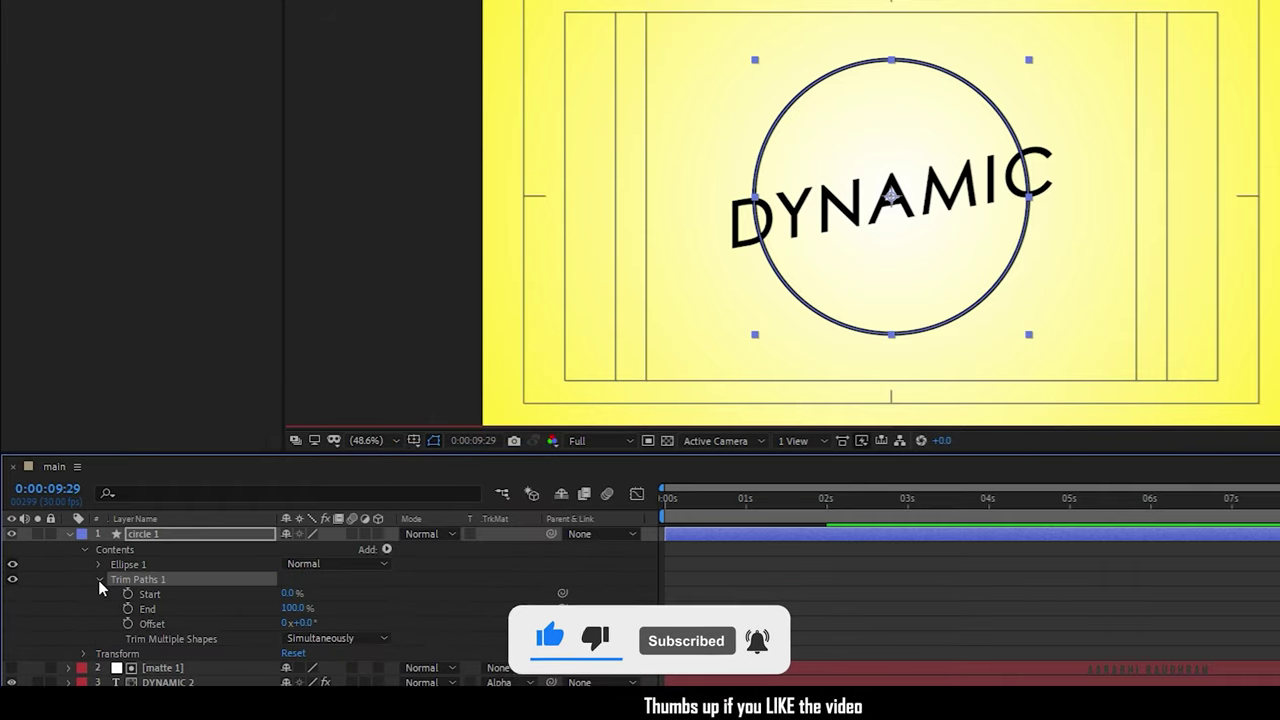
At 1 second, set the Trim Paths Start and End of circle 1 to 50% and keyframe both.
click(746, 506)
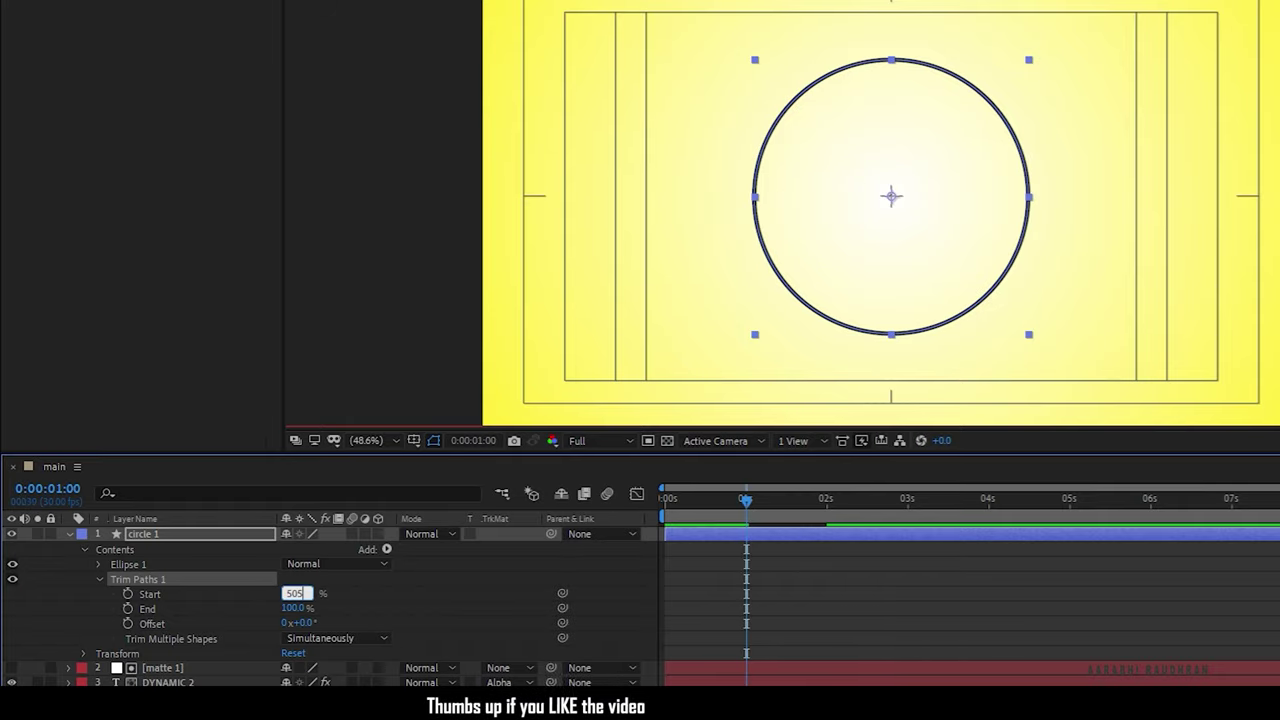
key(Caps_Lock)
text(50)
key(Tab)
text(50)
key(Return)
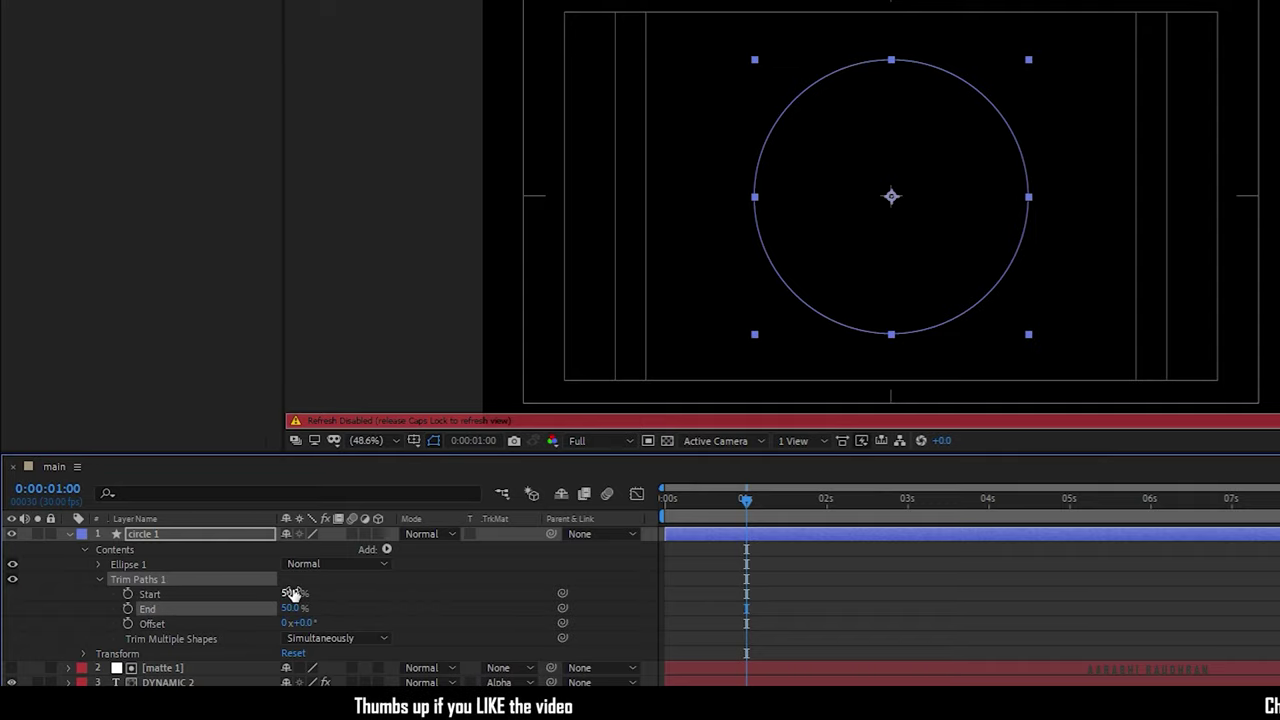
key(Caps_Lock)
click(128, 594)
click(128, 608)
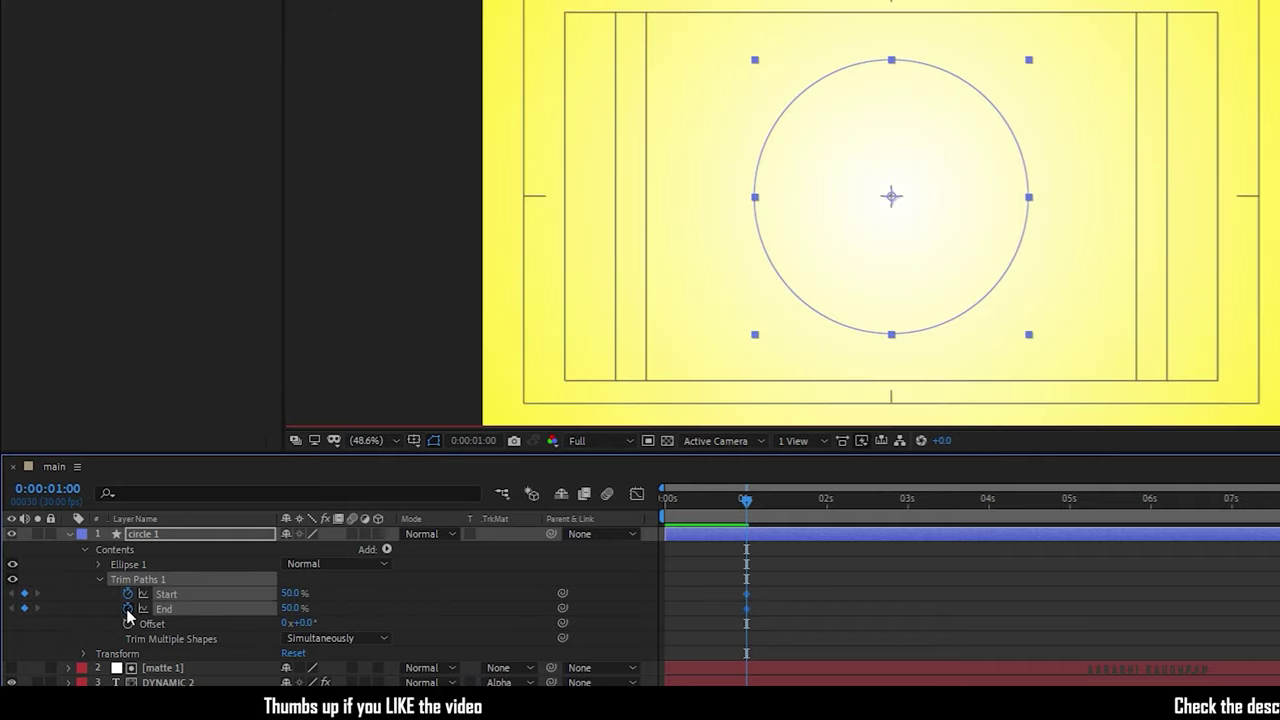
At 2 seconds, set circle 1's Trim Paths Start to 69% and End to 27%.
click(828, 505)
drag(829, 508, 826, 508)
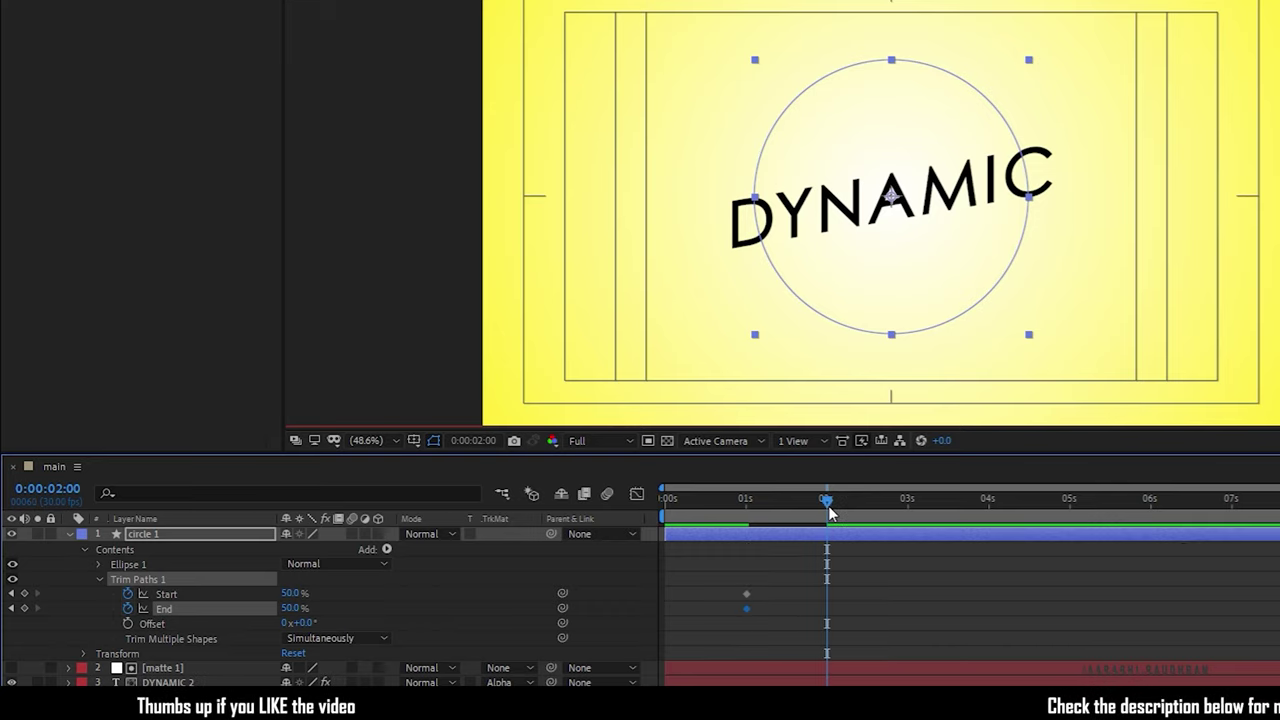
mouse_move(290, 595)
mouse_down()
mouse_move(306, 595)
mouse_move(267, 609)
mouse_move(296, 600)
mouse_up()
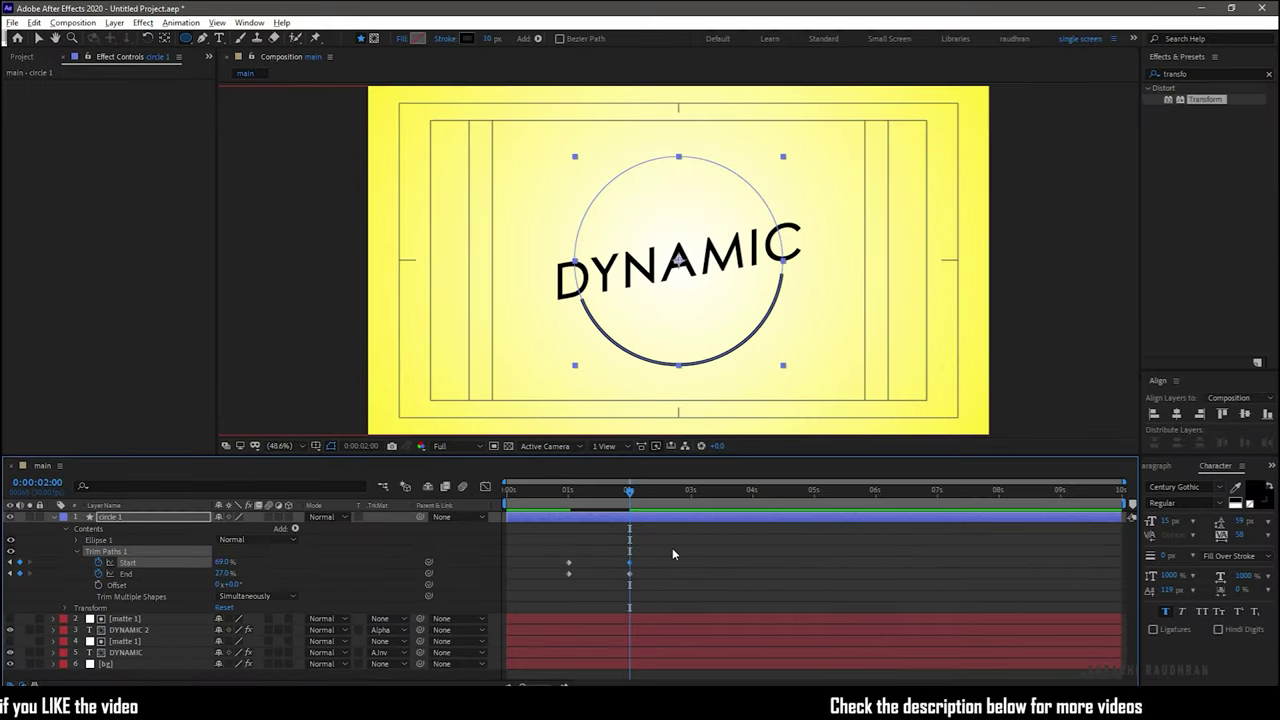
Ease circle 1's Trim Paths keyframes and shape their speed graph so the motion peaks early and slows down gradually.
drag(883, 573, 745, 622)
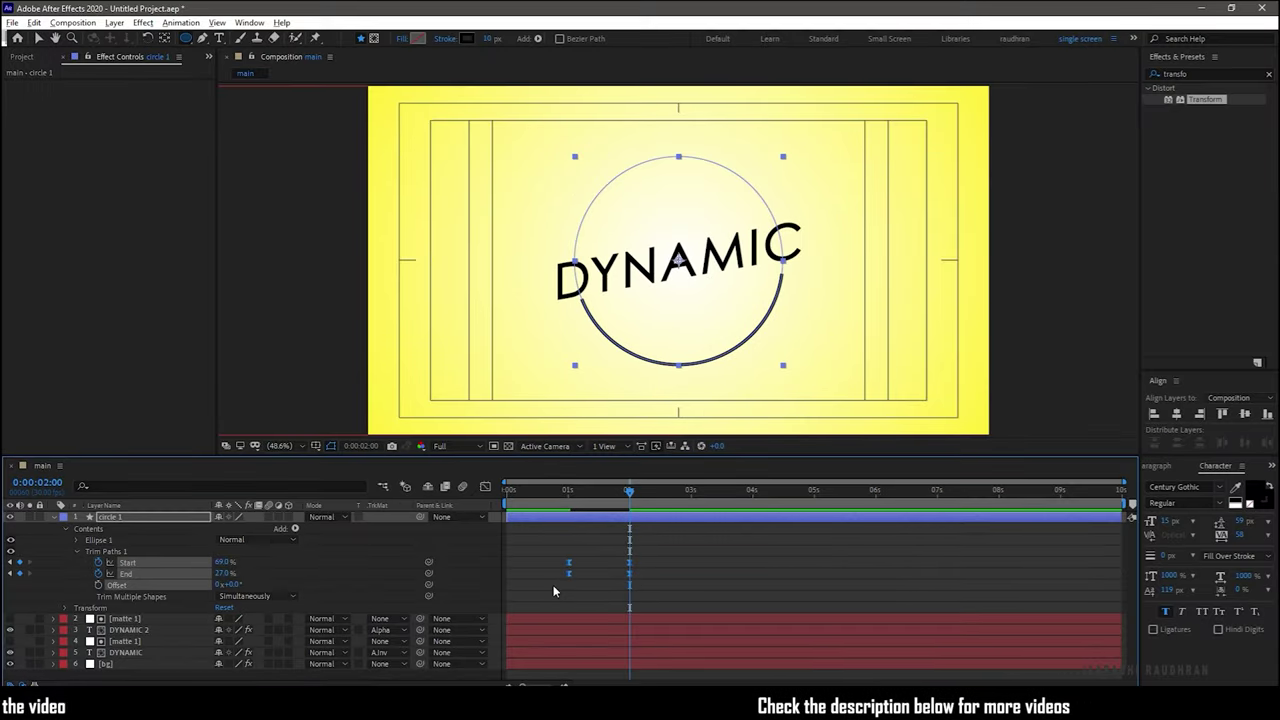
key(shift+F3)
drag(653, 546, 577, 586)
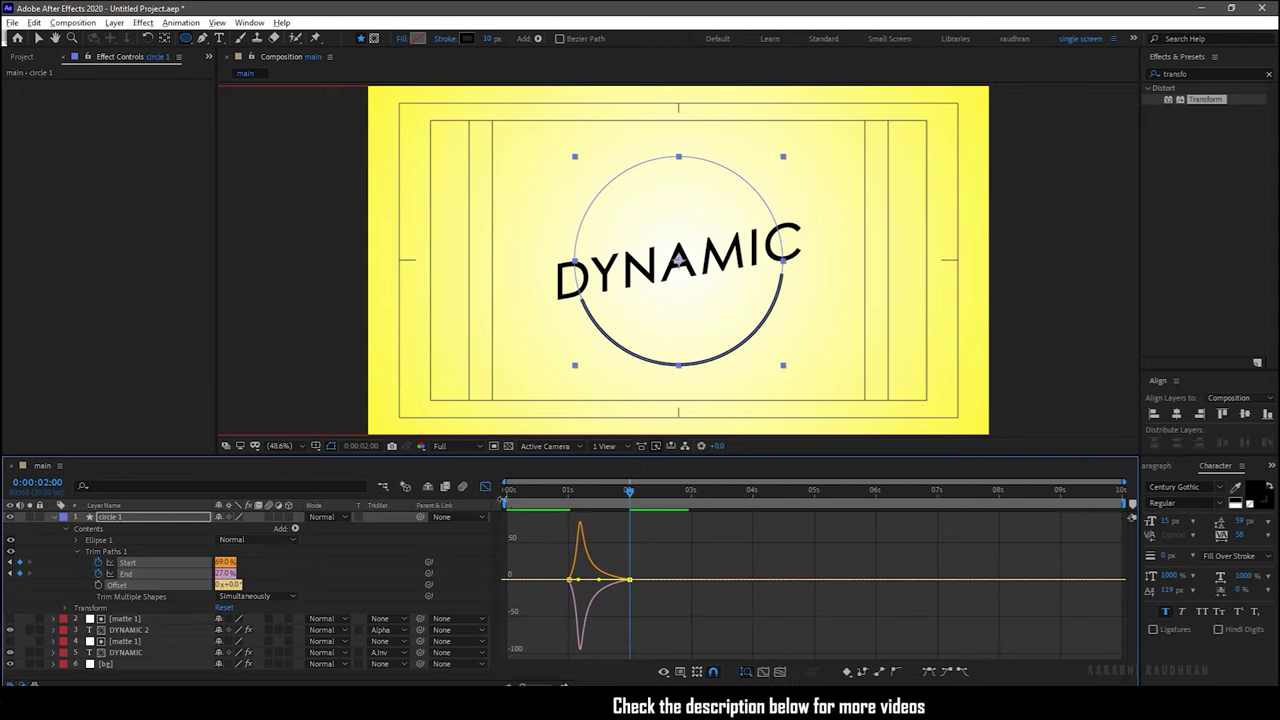
click(485, 486)
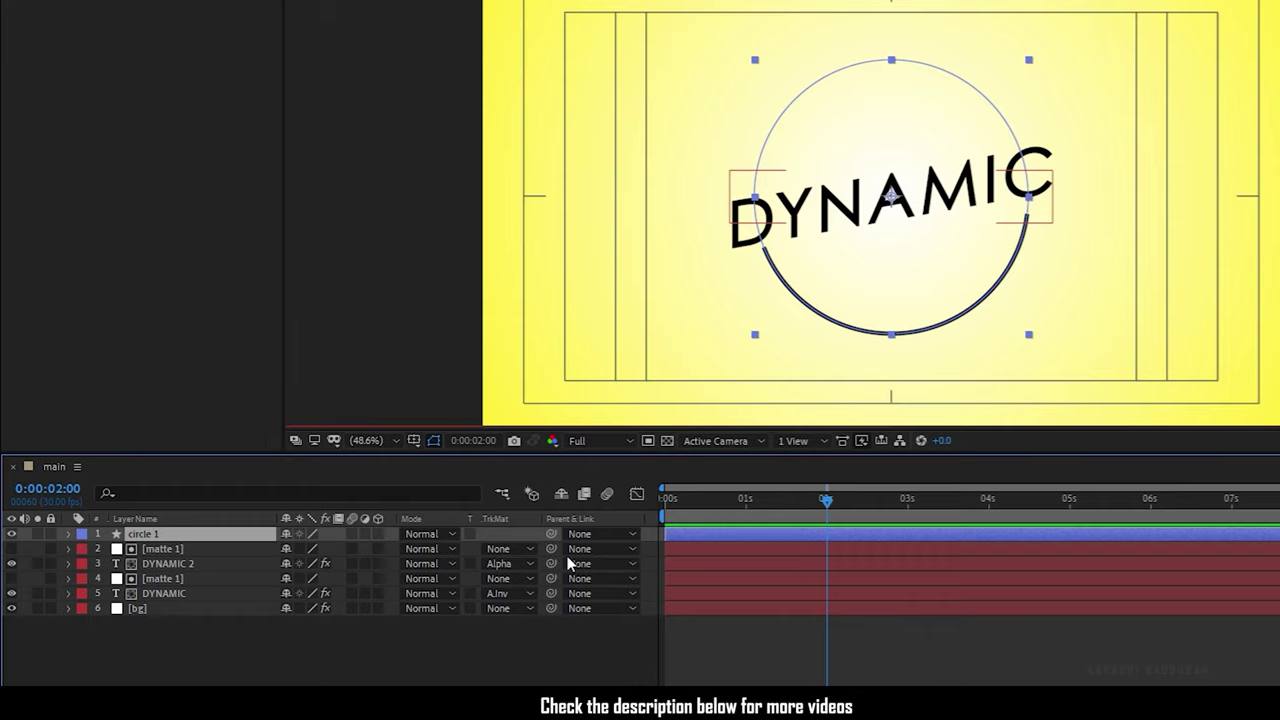
Duplicate the circle 1 layer and set the copy's Rotation to 180°.
key(ctrl+d)
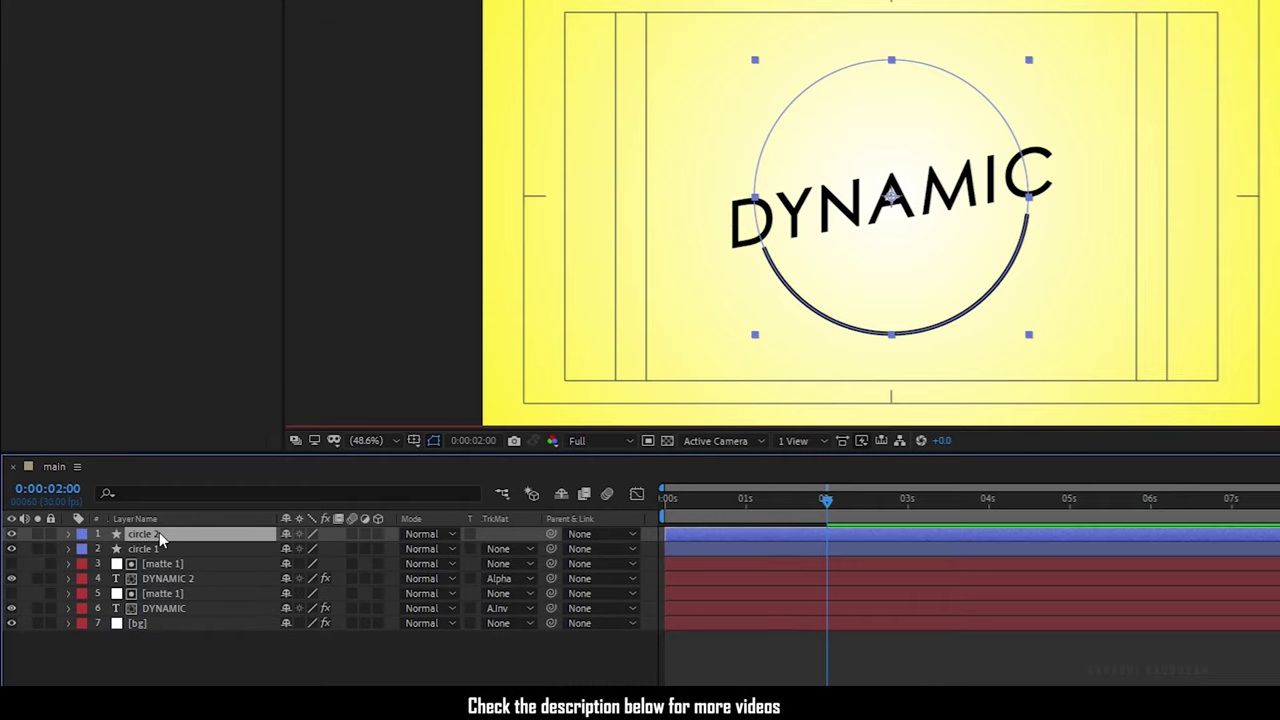
key(u)
drag(820, 510, 790, 505)
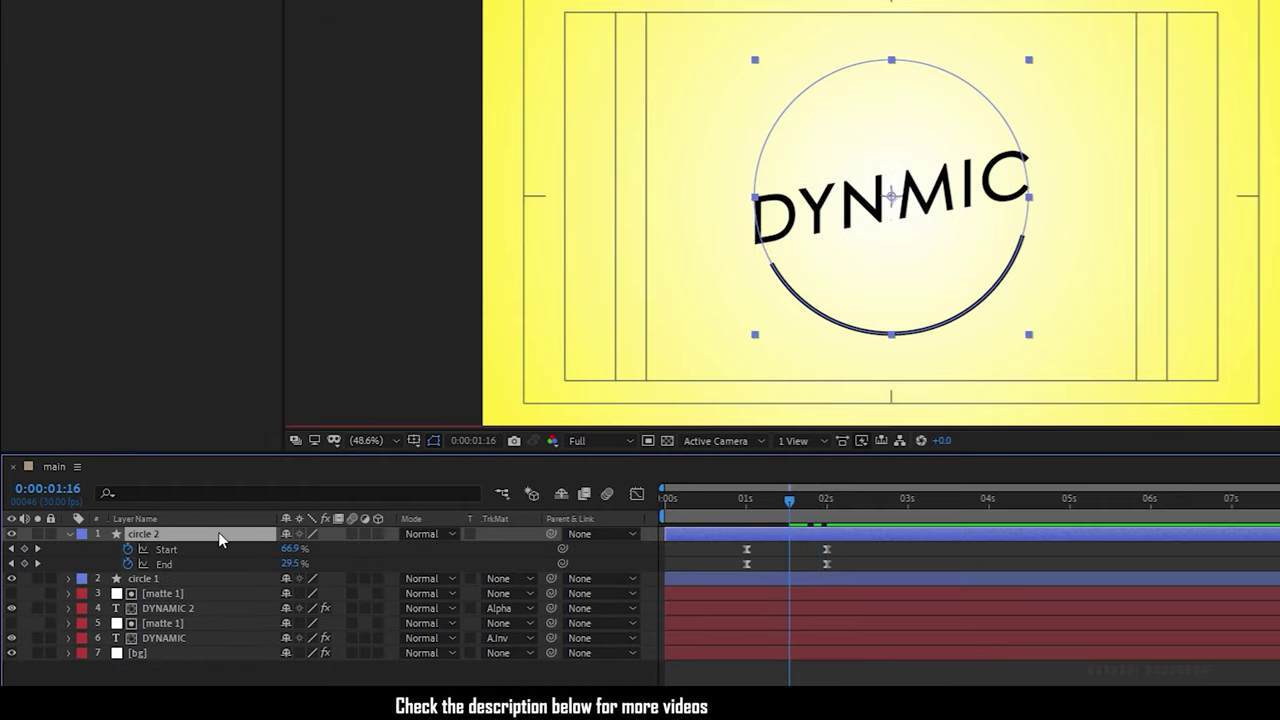
key(alt+shift+r)
click(302, 580)
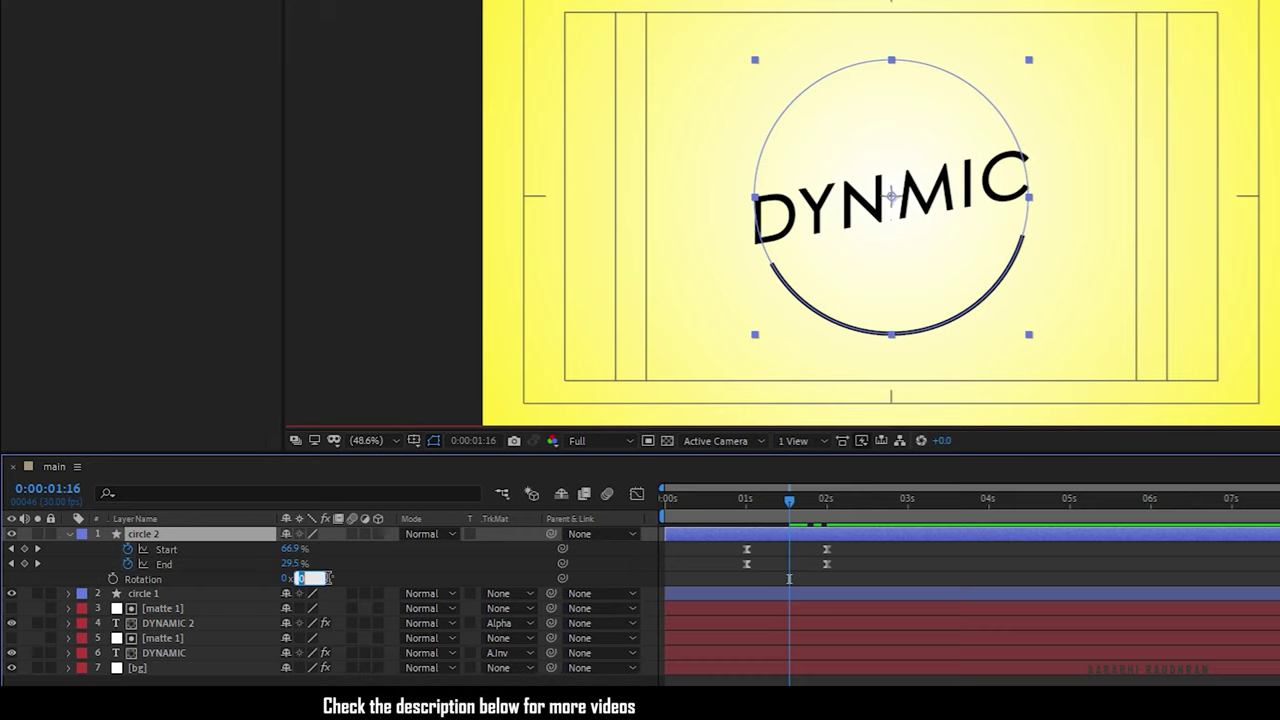
text(180)
key(Return)
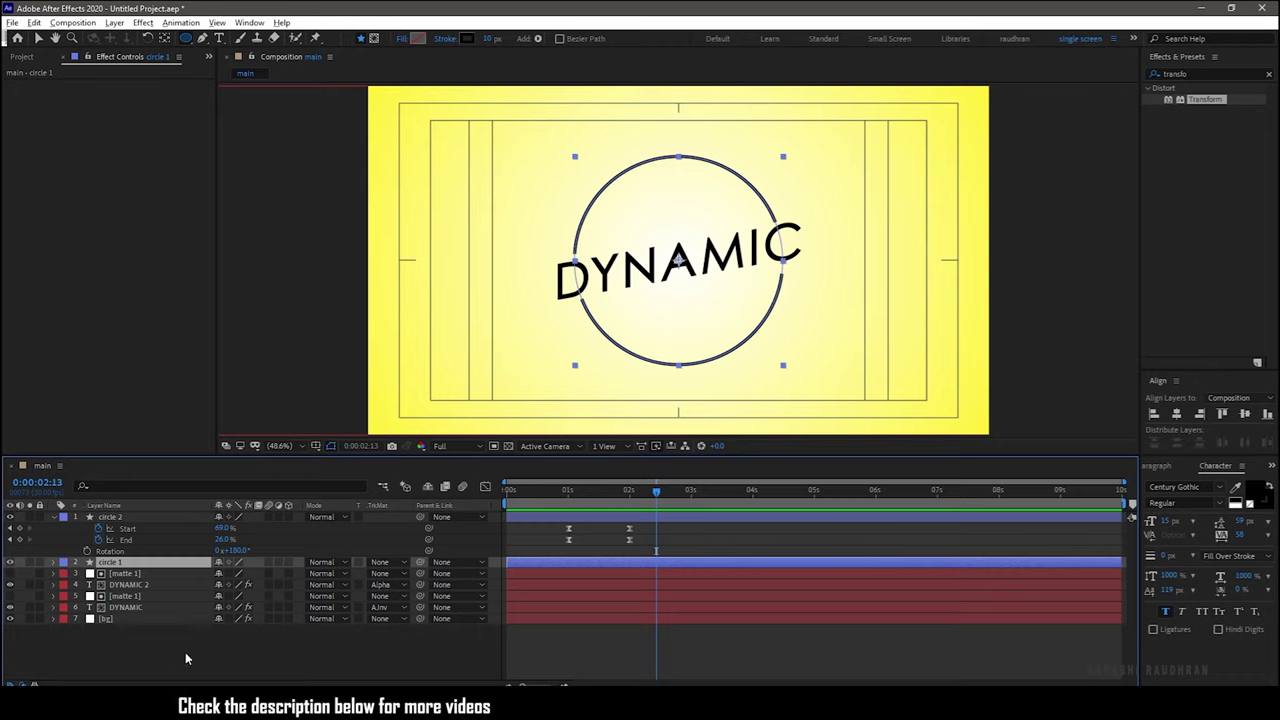
Keyframe circle 1's Position at 960, 540 at 2 seconds and at 960, -215 at 1 second.
key(alt+shift+p)
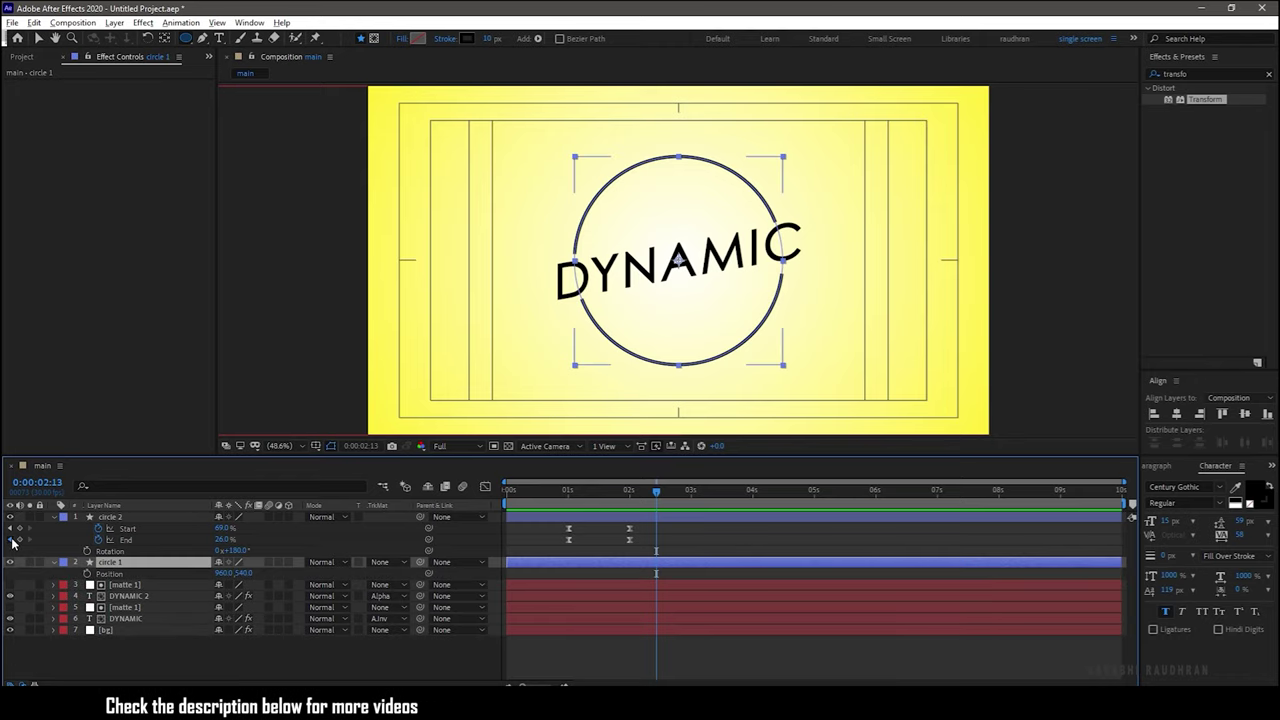
key(j)
click(87, 574)
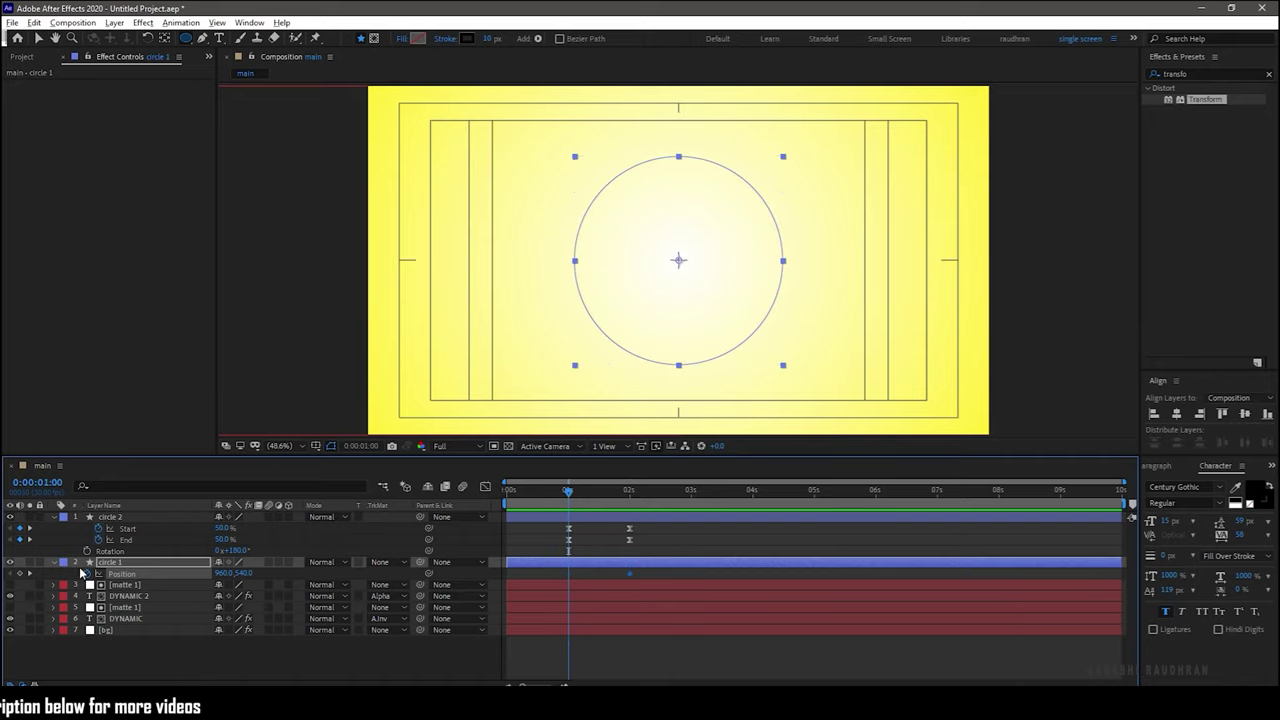
drag(244, 573, 37, 338)
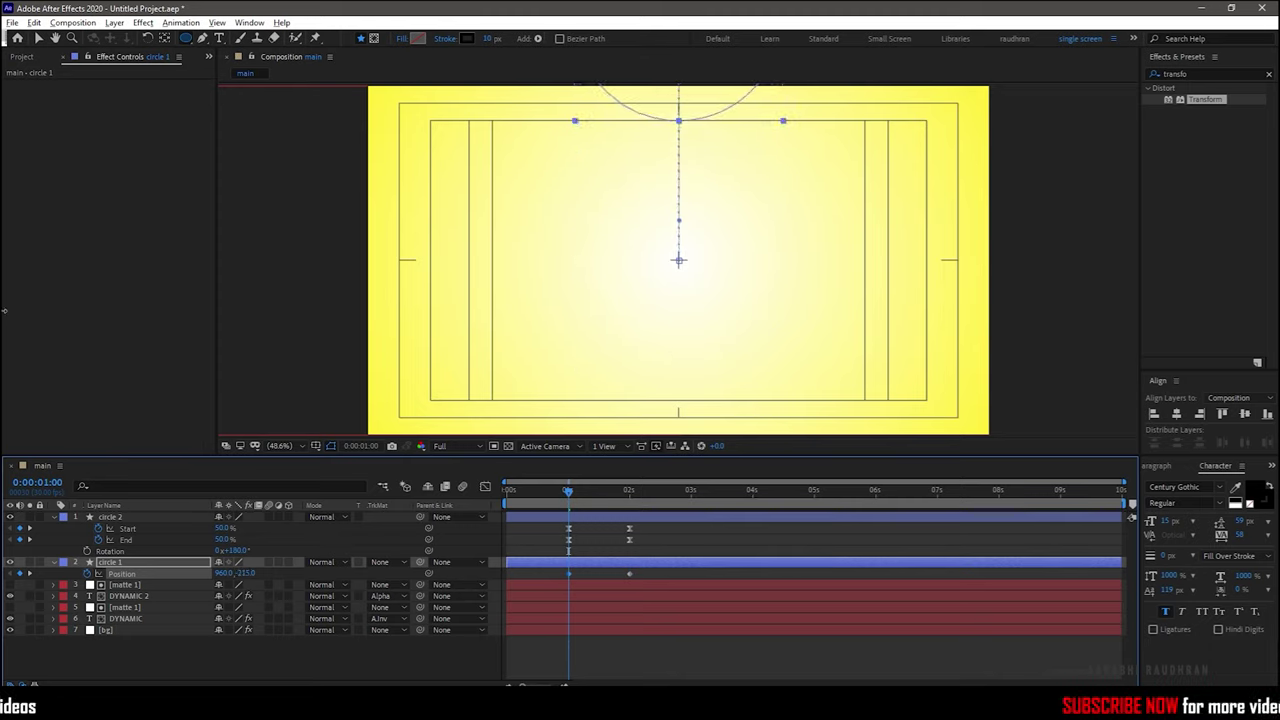
Ease circle 1's Position keyframes and shape their speed graph for a fast start and a slow finish.
drag(652, 571, 553, 580)
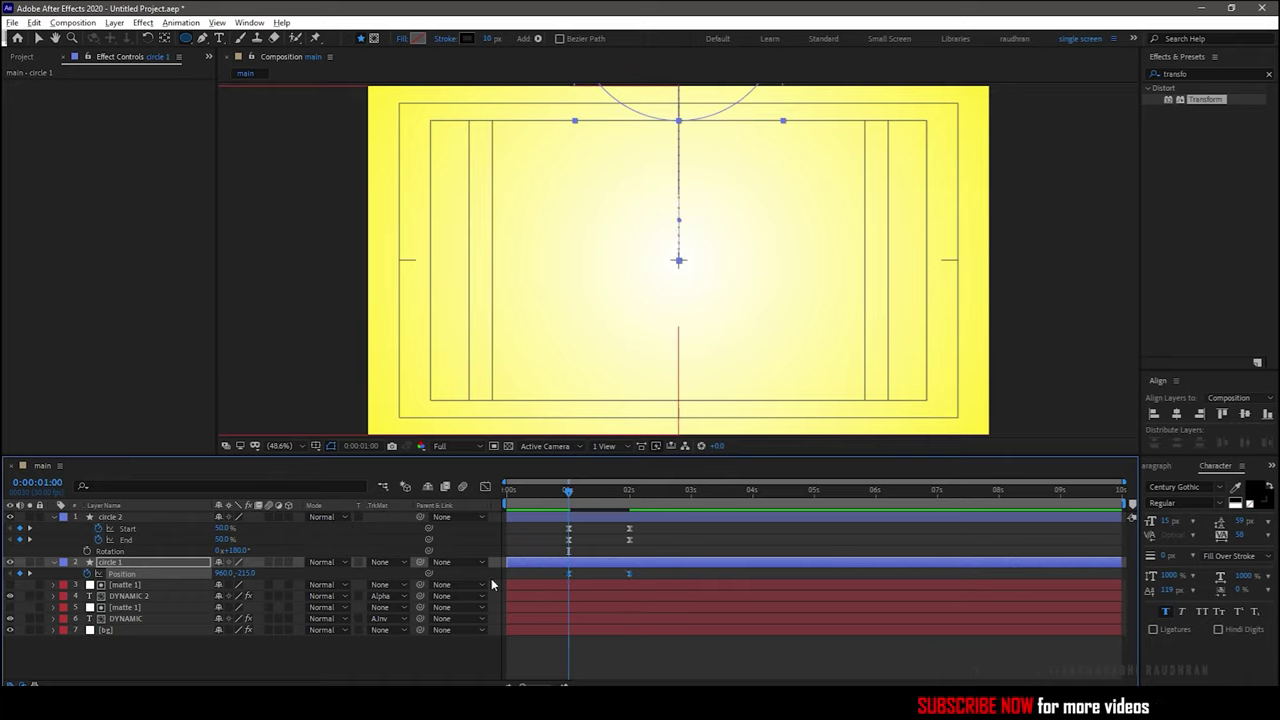
click(486, 486)
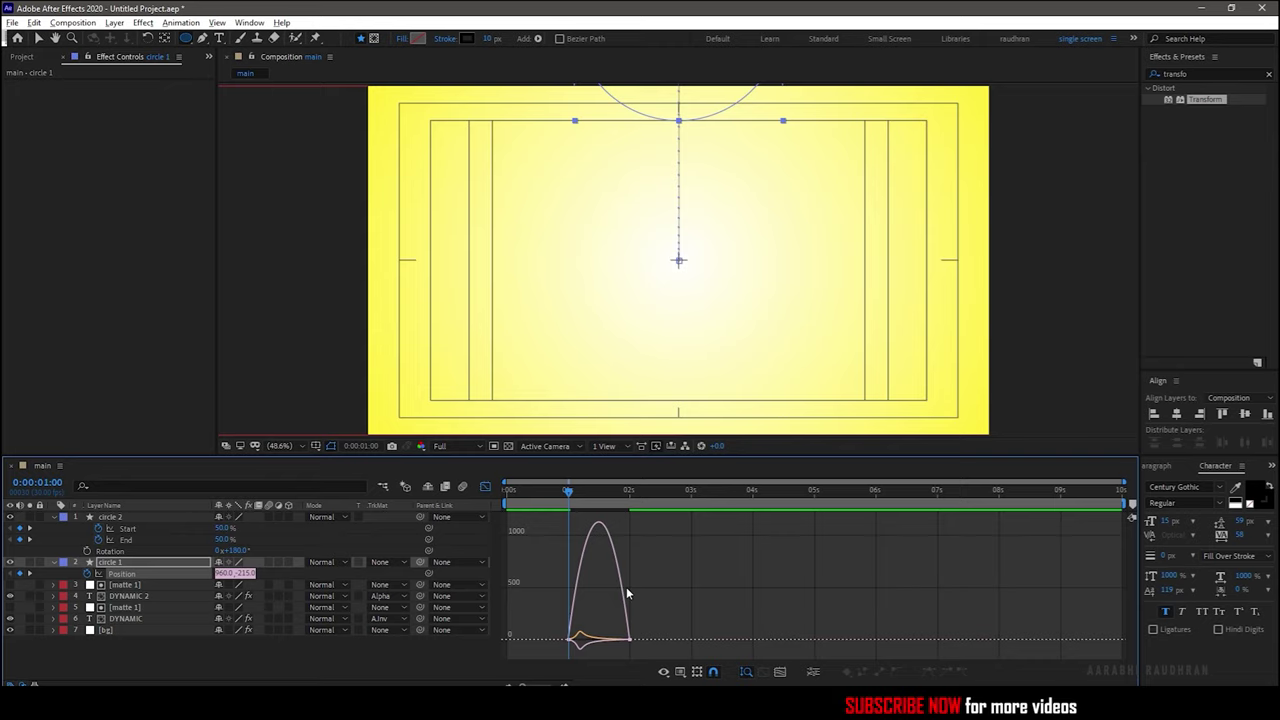
drag(623, 645, 572, 643)
click(486, 487)
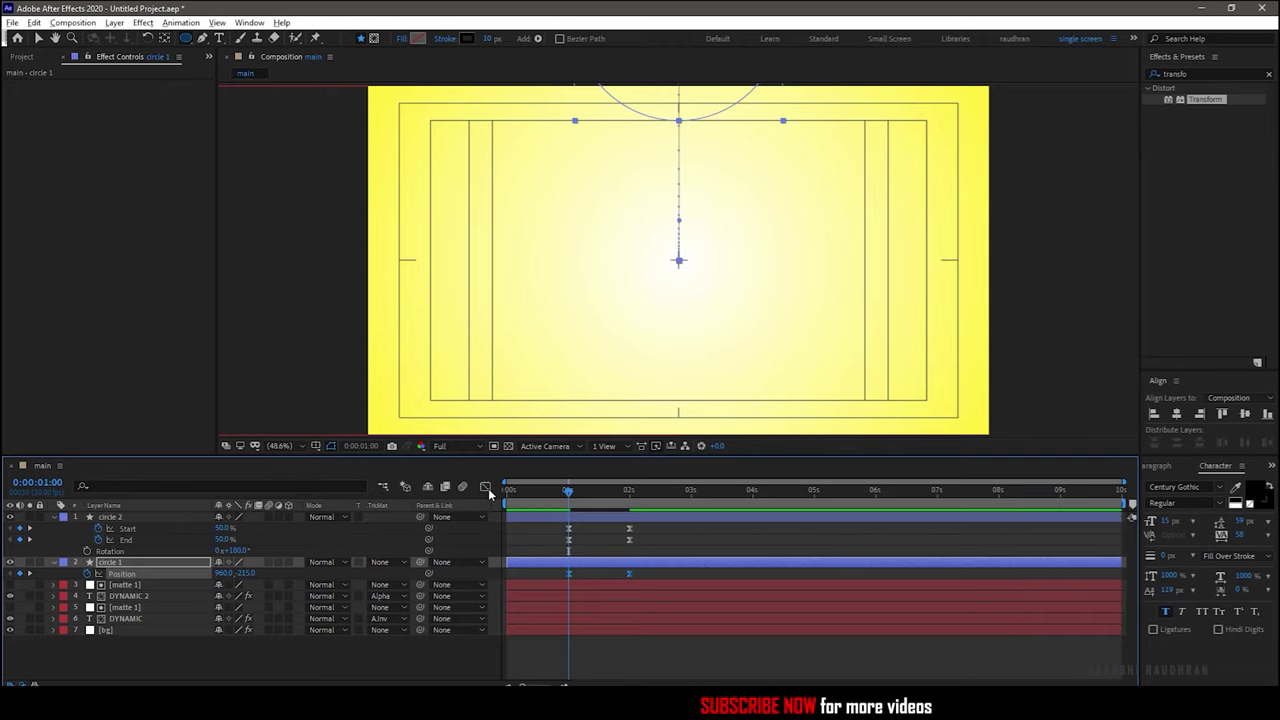
Add a Position keyframe to the circle 2 layer at 2 seconds.
click(125, 519)
key(p)
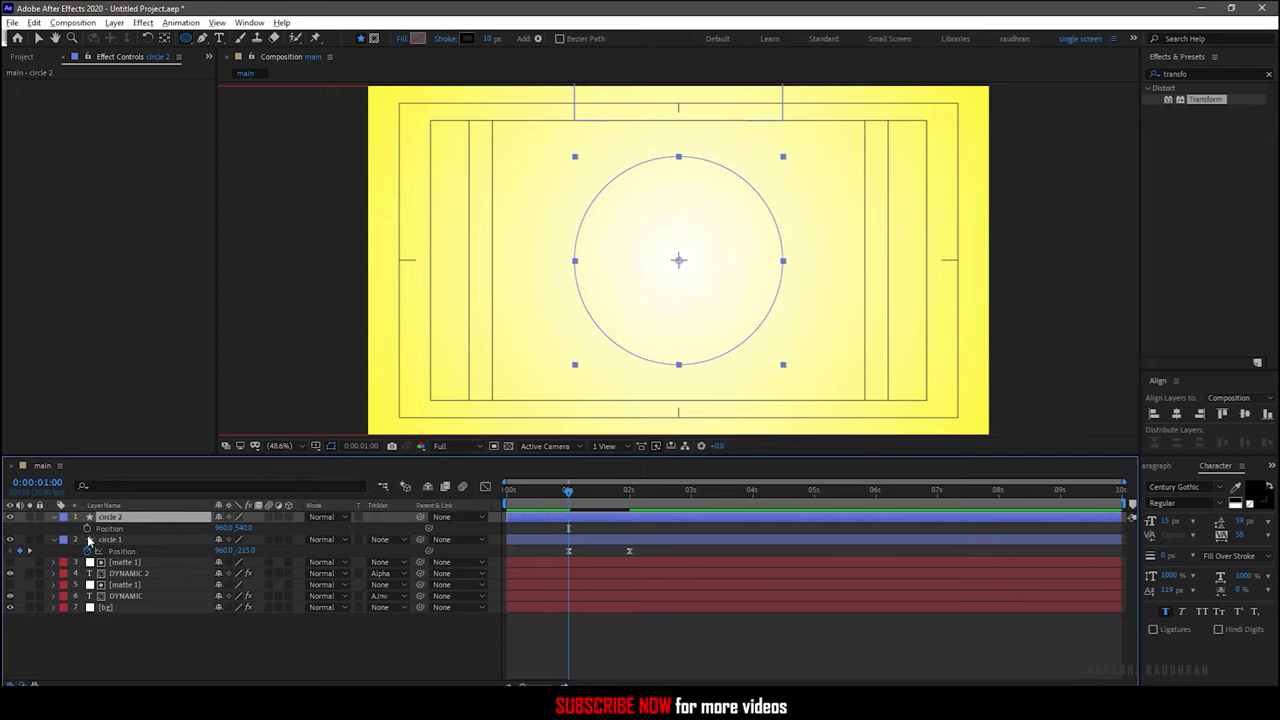
click(28, 551)
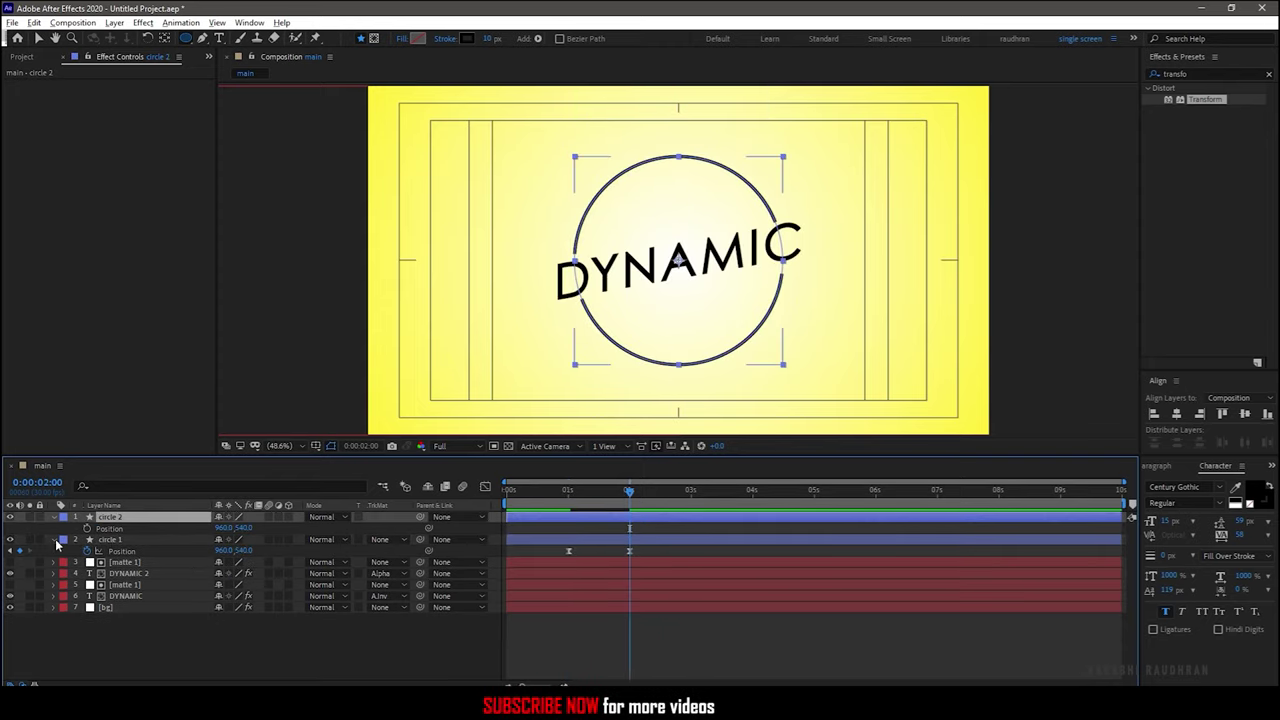
click(87, 529)
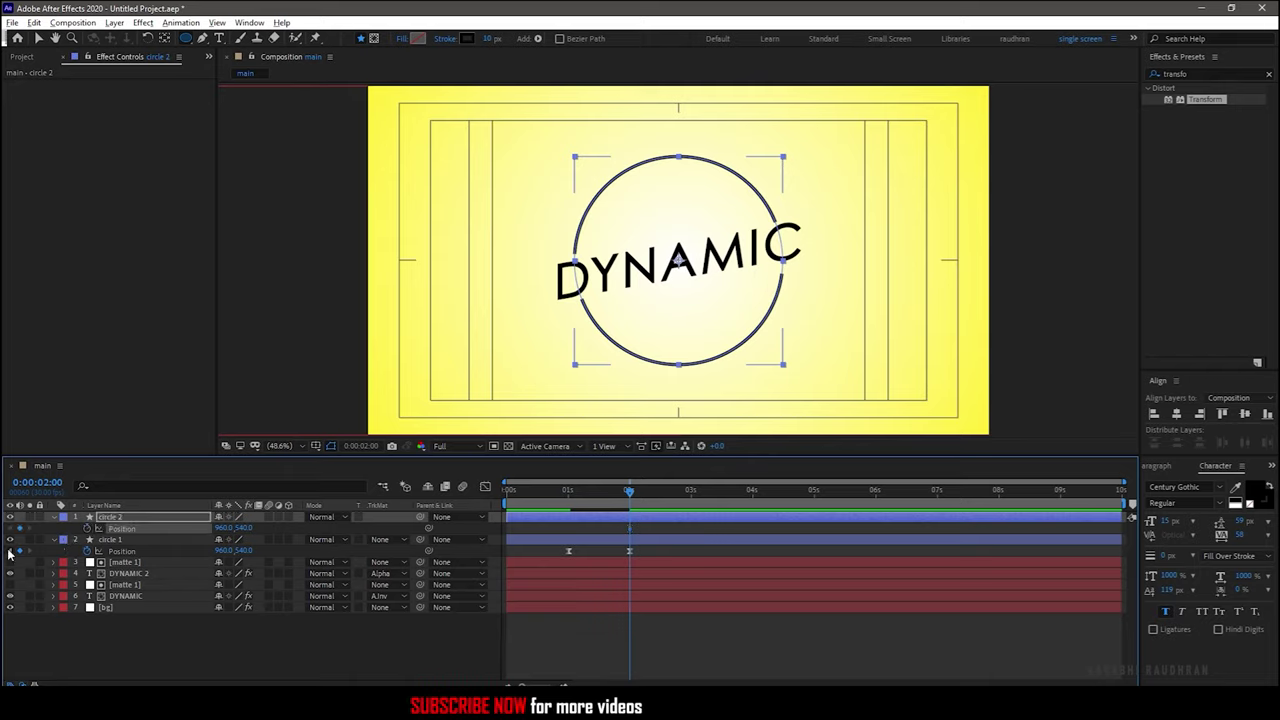
Keyframe circle 2's Position at 960, 1294 at 1 second and shape its speed graph for a fast start and slow finish.
click(11, 551)
drag(245, 530, 658, 569)
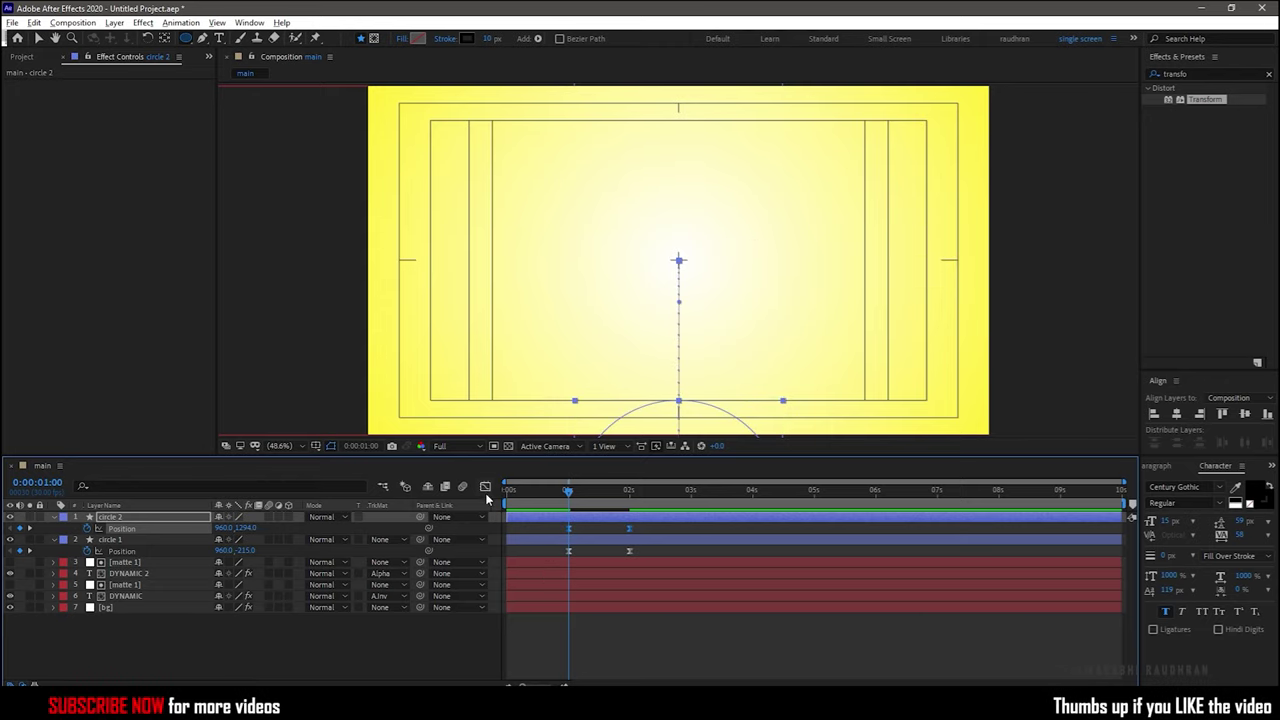
key(shift+F3)
click(622, 591)
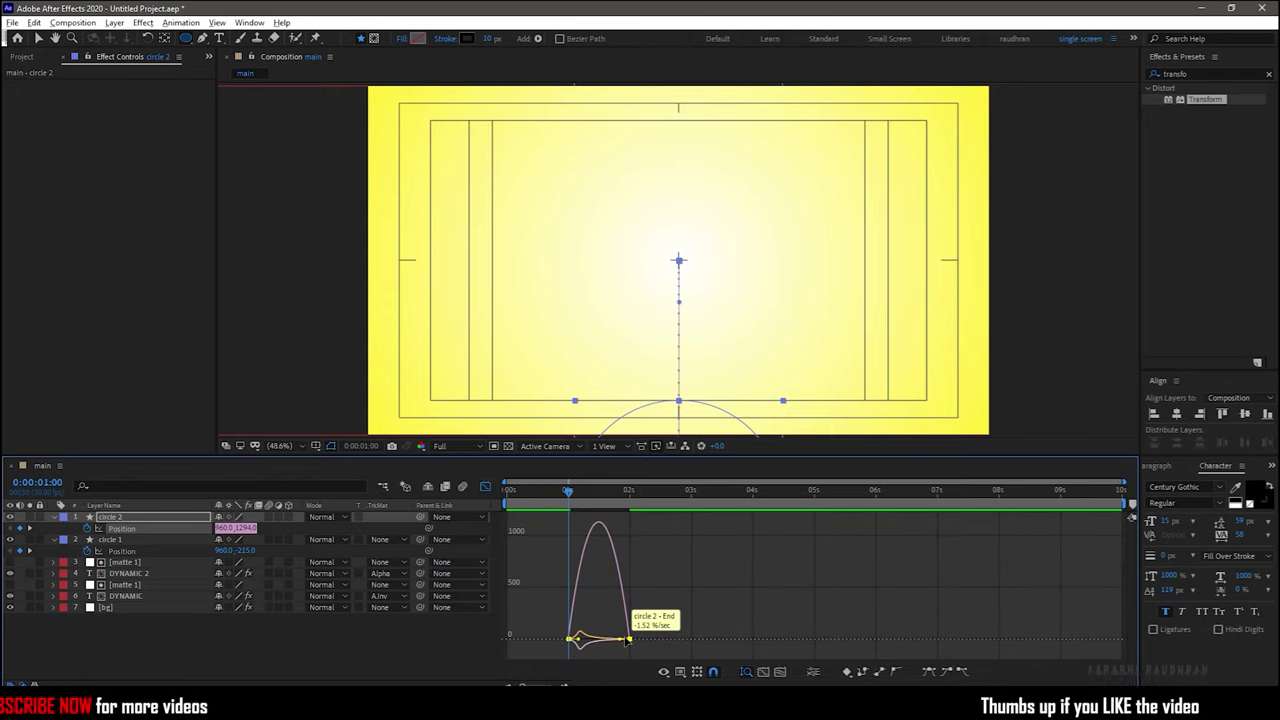
drag(622, 640, 575, 640)
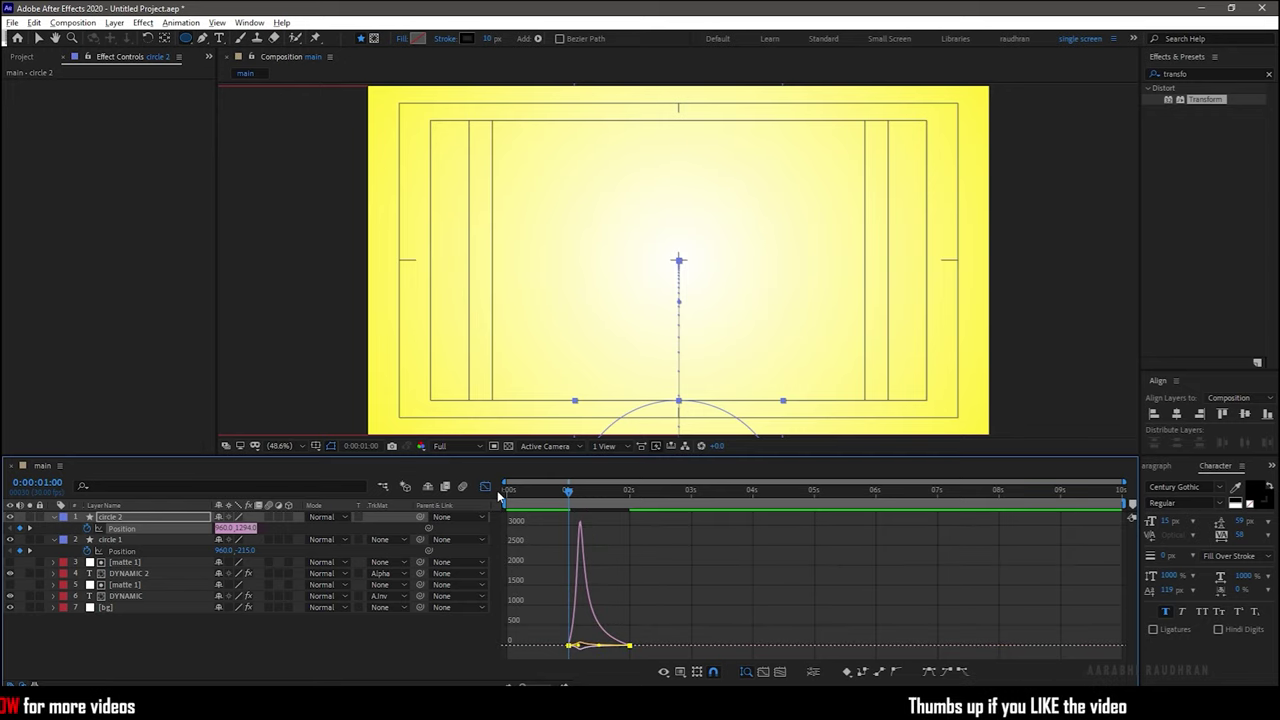
key(shift+F3)
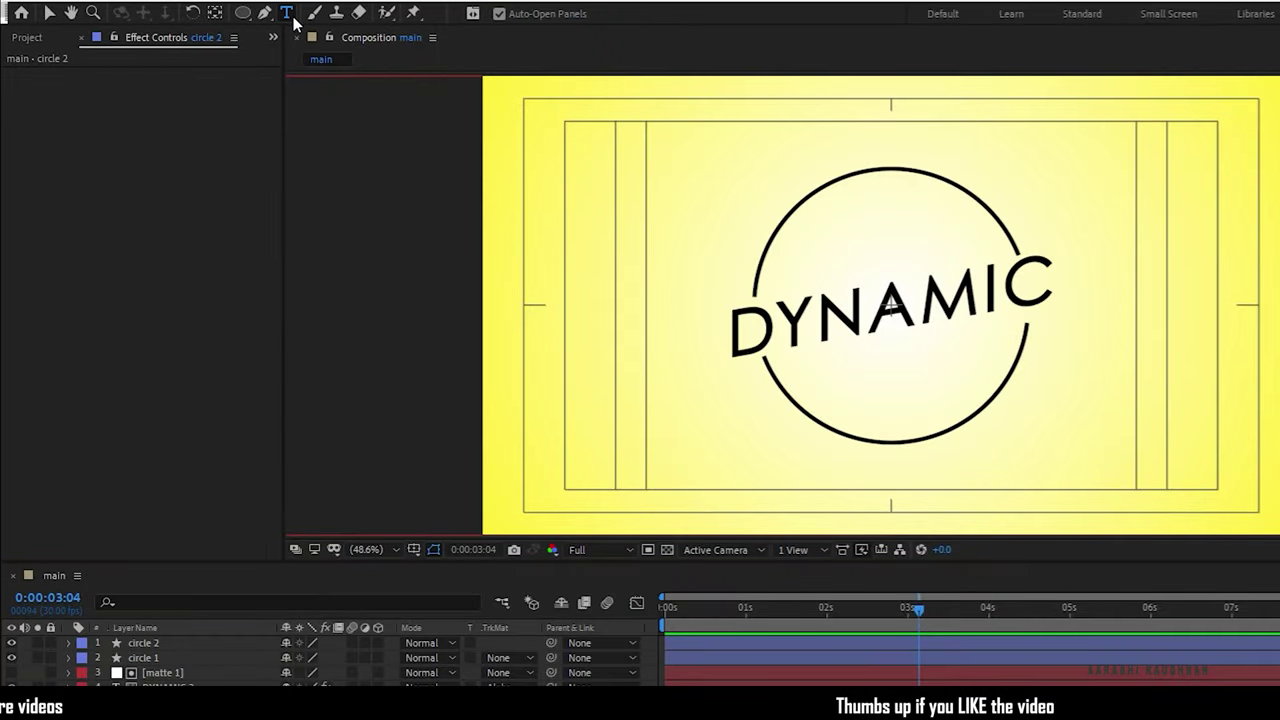
Add a SIMPLE text layer above DYNAMIC and set its font size to 5 px.
click(827, 165)
text(SIMP)
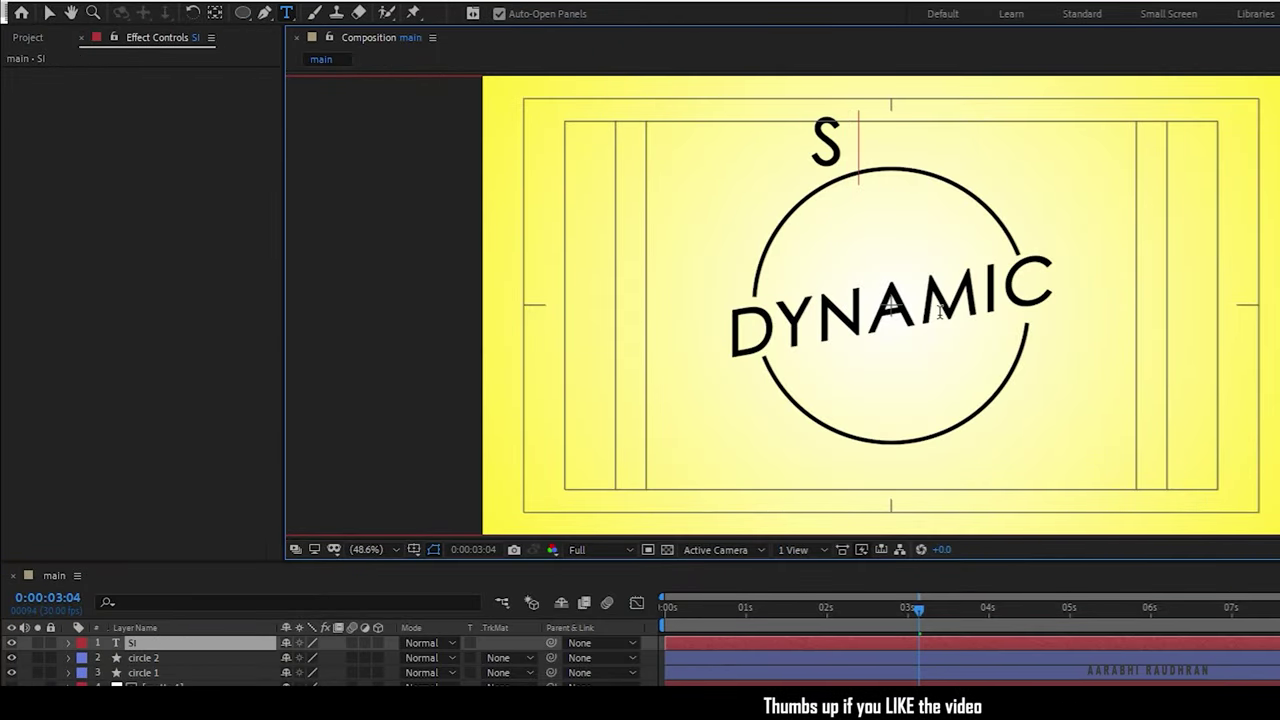
text(LE)
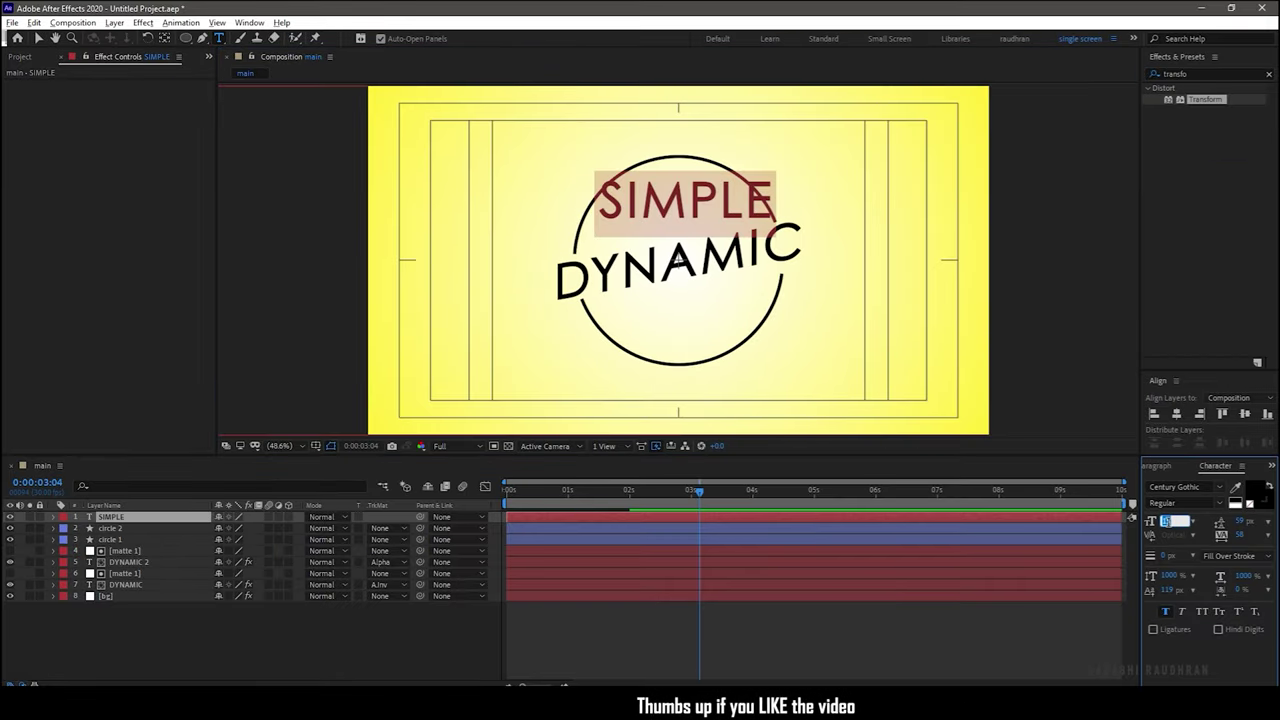
text(4)
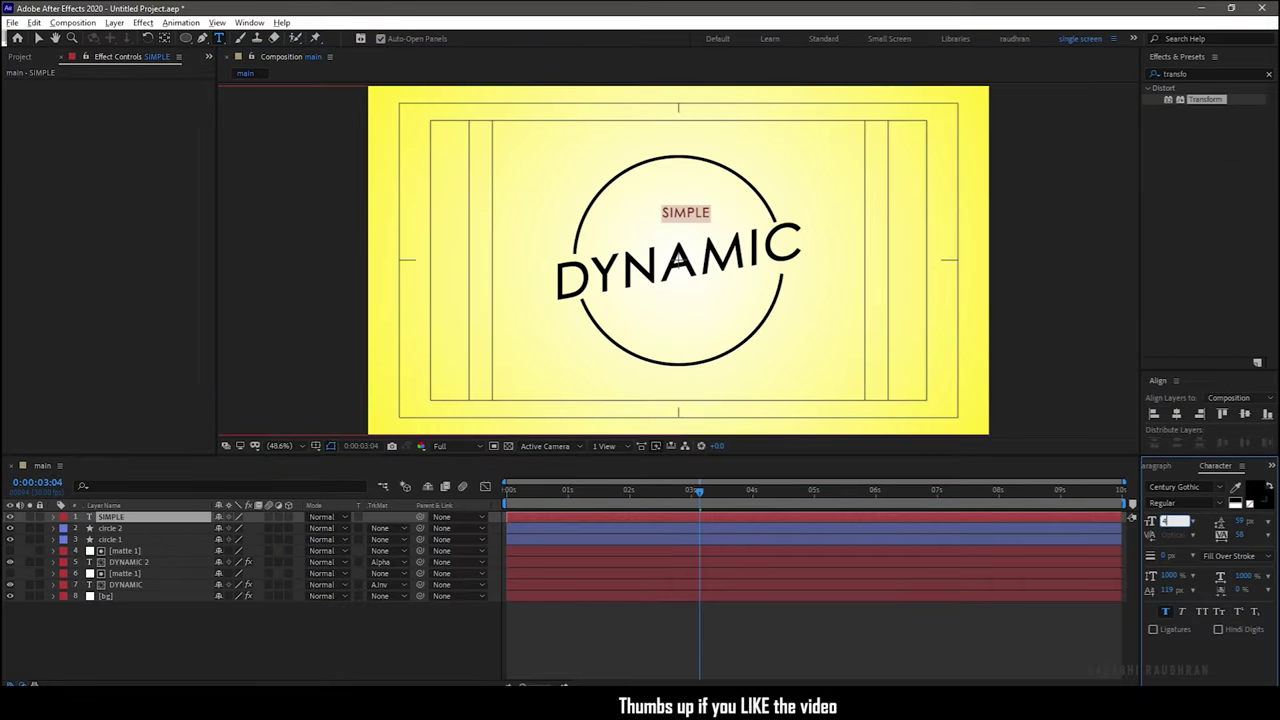
click(1206, 610)
click(320, 650)
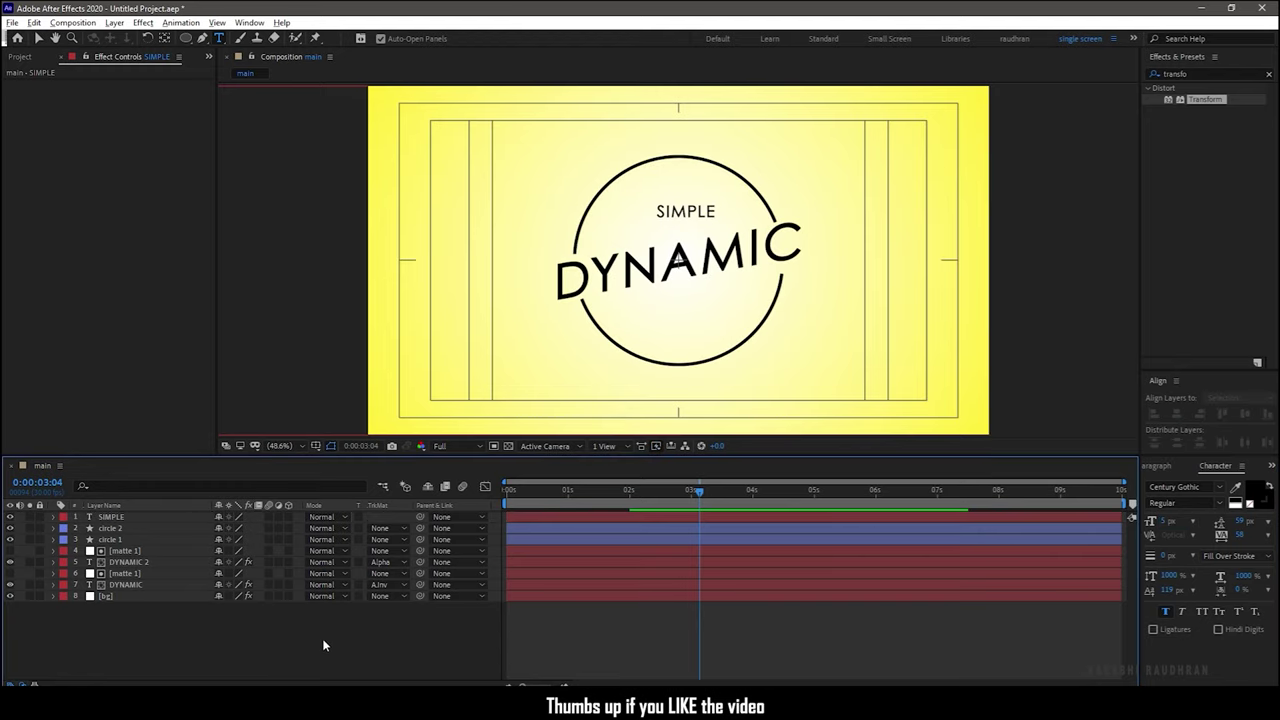
Centre the SIMPLE text horizontally in the composition and raise it to Position 961.3, 466.6.
click(135, 516)
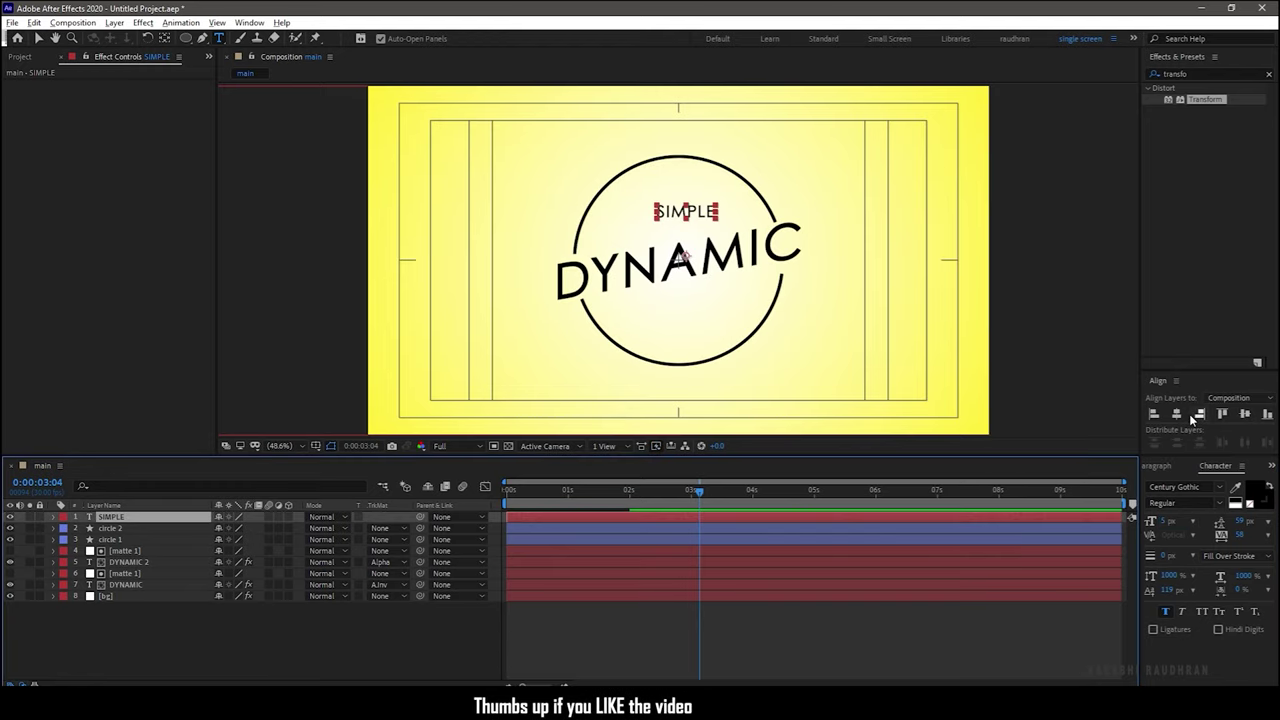
click(1179, 414)
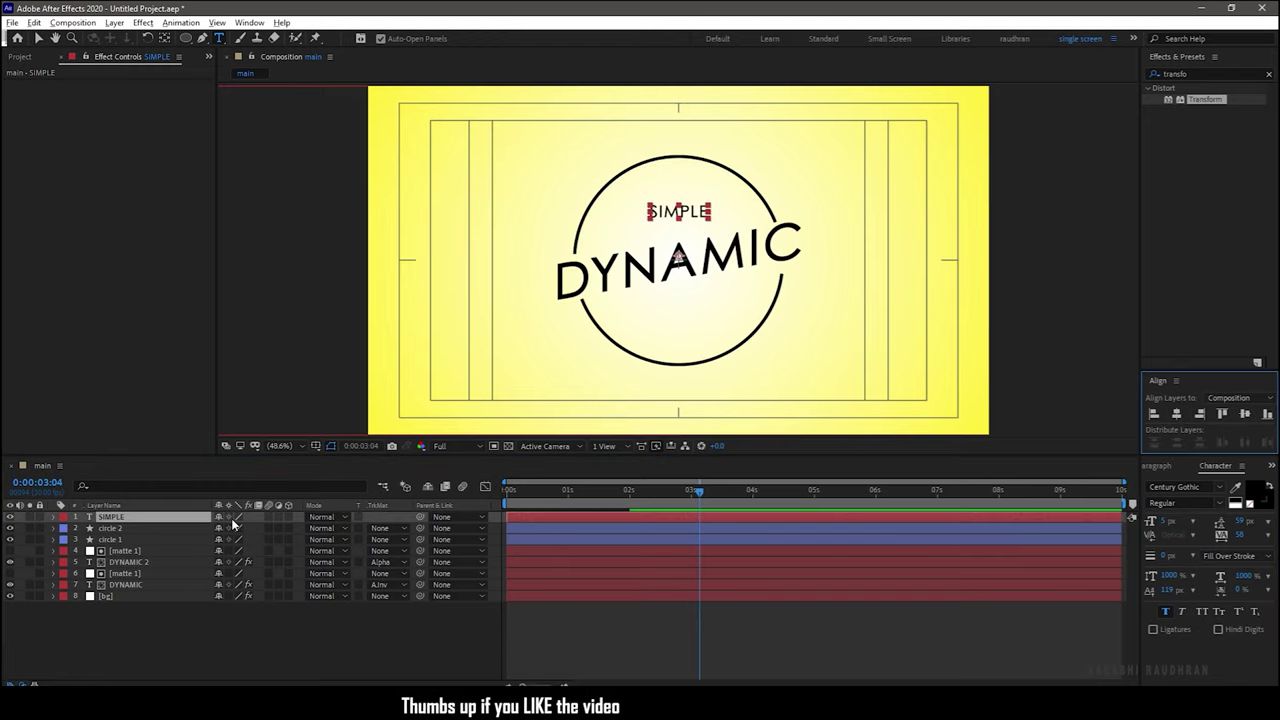
key(p)
drag(244, 527, 210, 530)
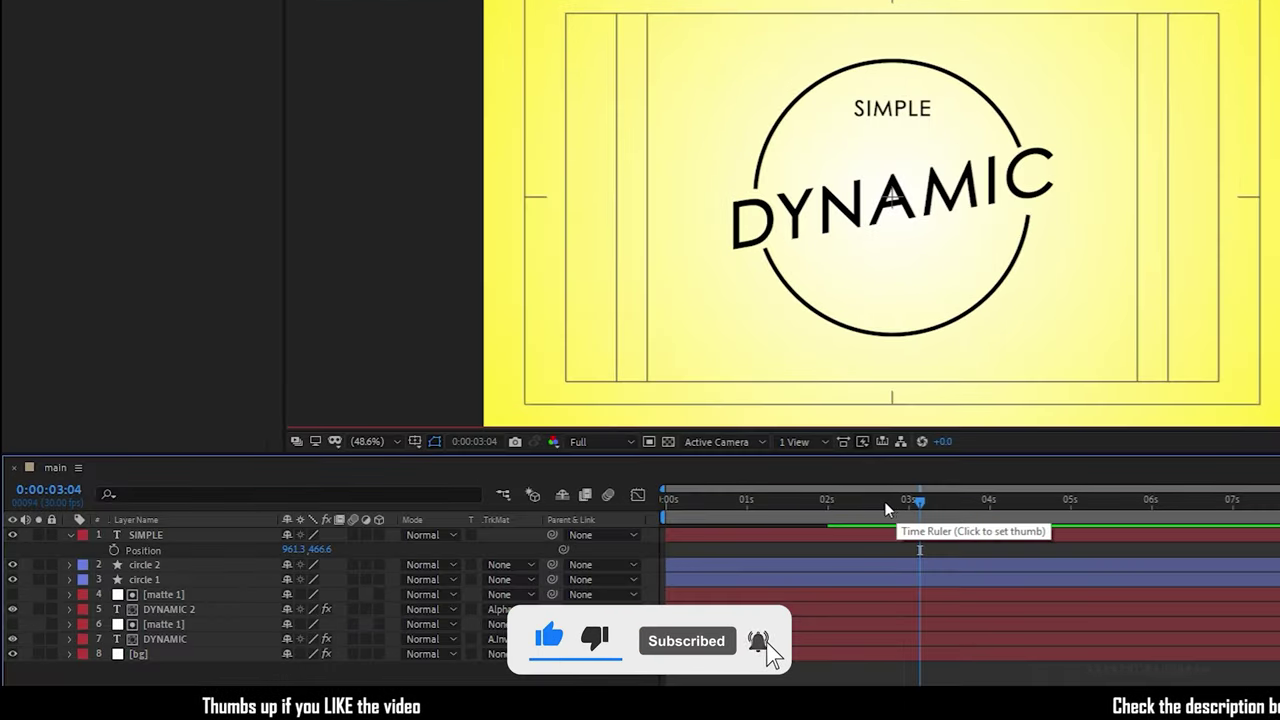
Keyframe SIMPLE's Position at 961.3, 466.6 at 0:00:02:20 and at -108.7, 466.6 at 0:00:01:10.
click(673, 494)
drag(884, 503, 882, 503)
click(114, 550)
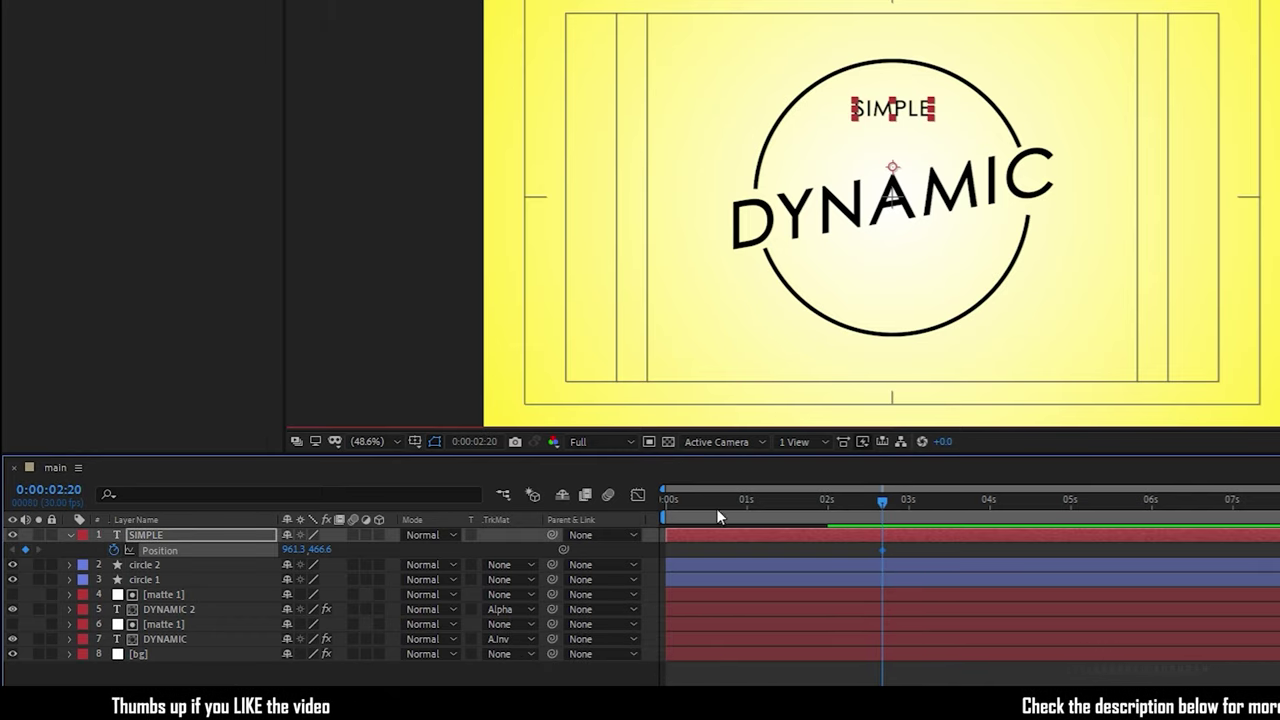
click(778, 505)
drag(778, 505, 773, 509)
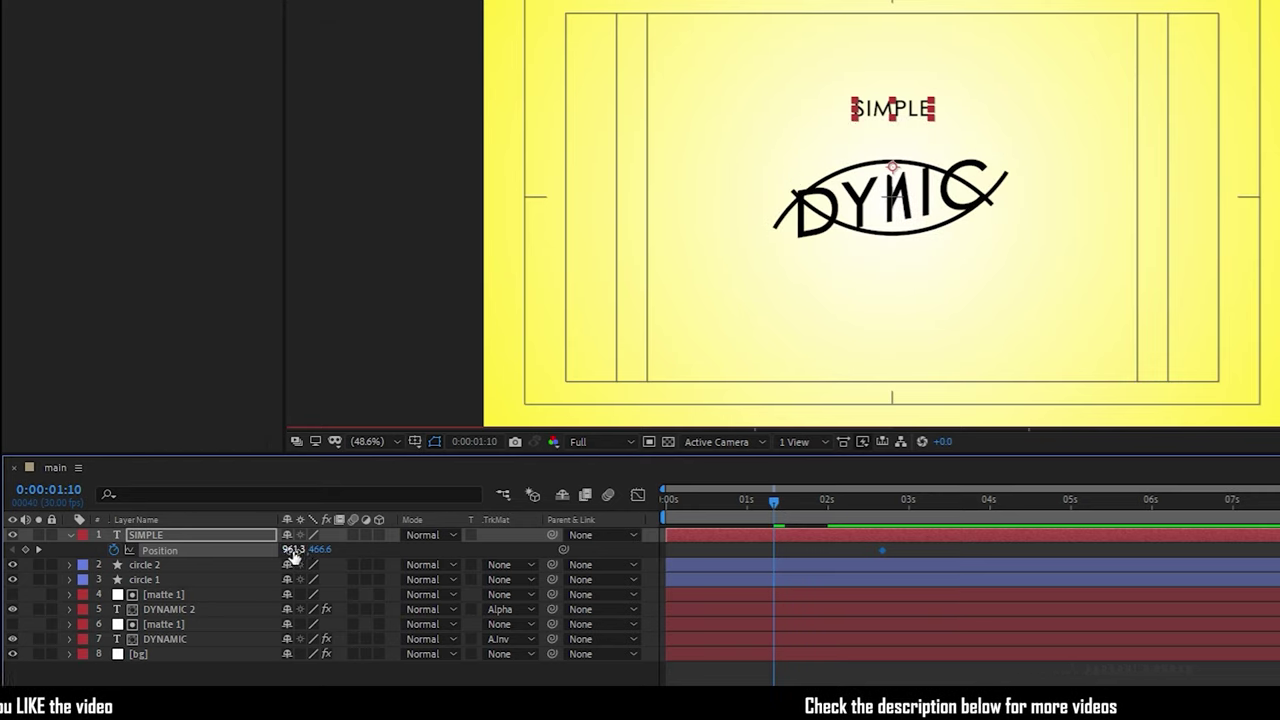
drag(293, 553, 190, 553)
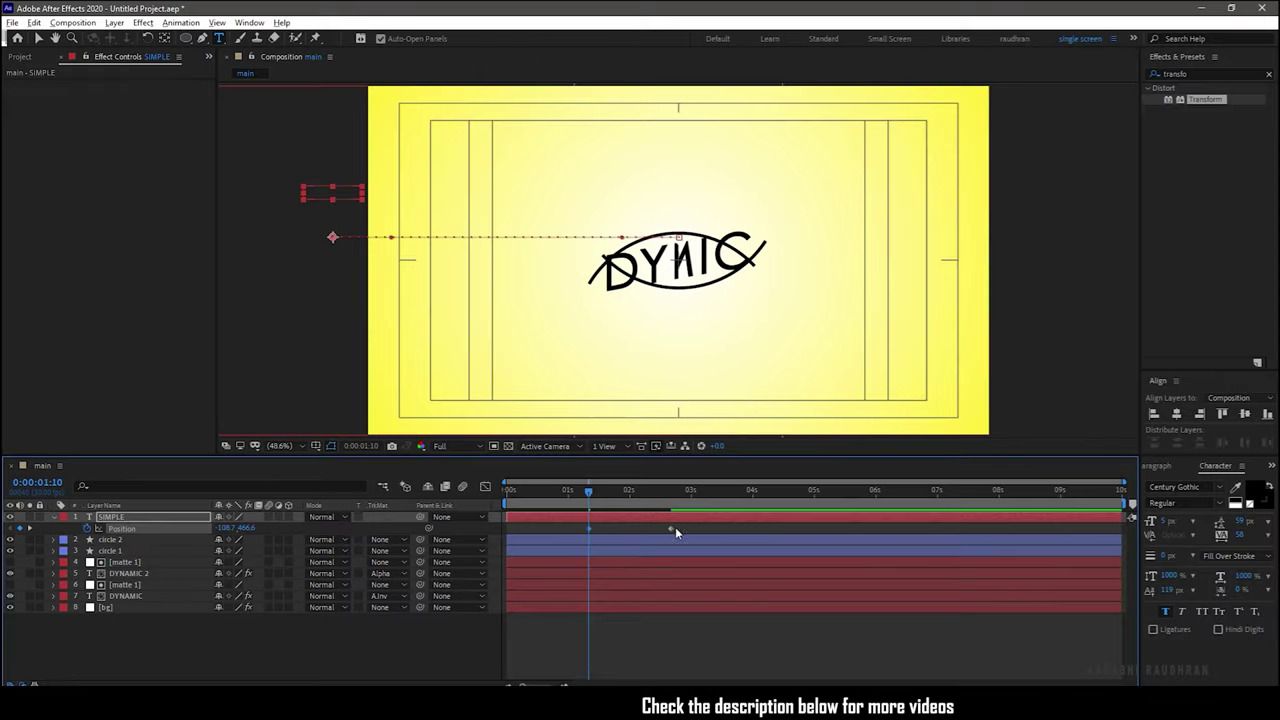
Easy-ease SIMPLE's two Position keyframes and shape their speed graph for a fast start and a slow finish.
shift+click(882, 550)
key(F9)
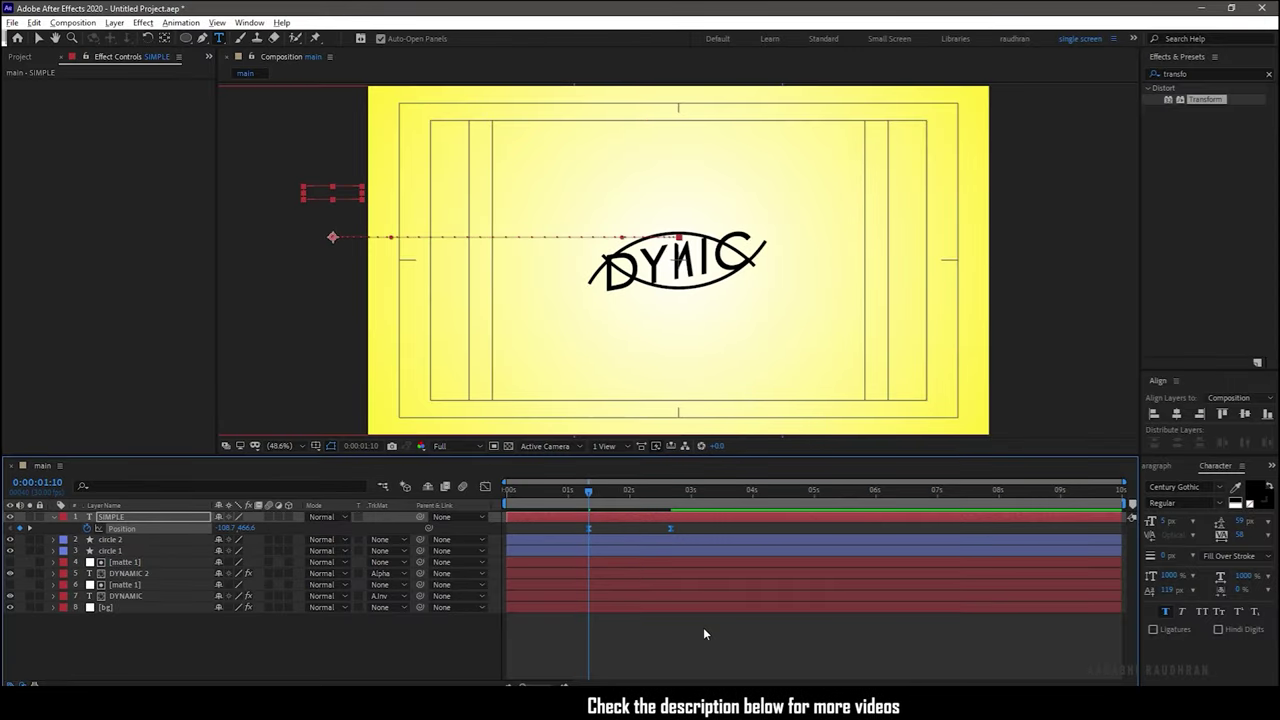
click(485, 488)
drag(656, 650, 614, 651)
click(485, 488)
click(448, 641)
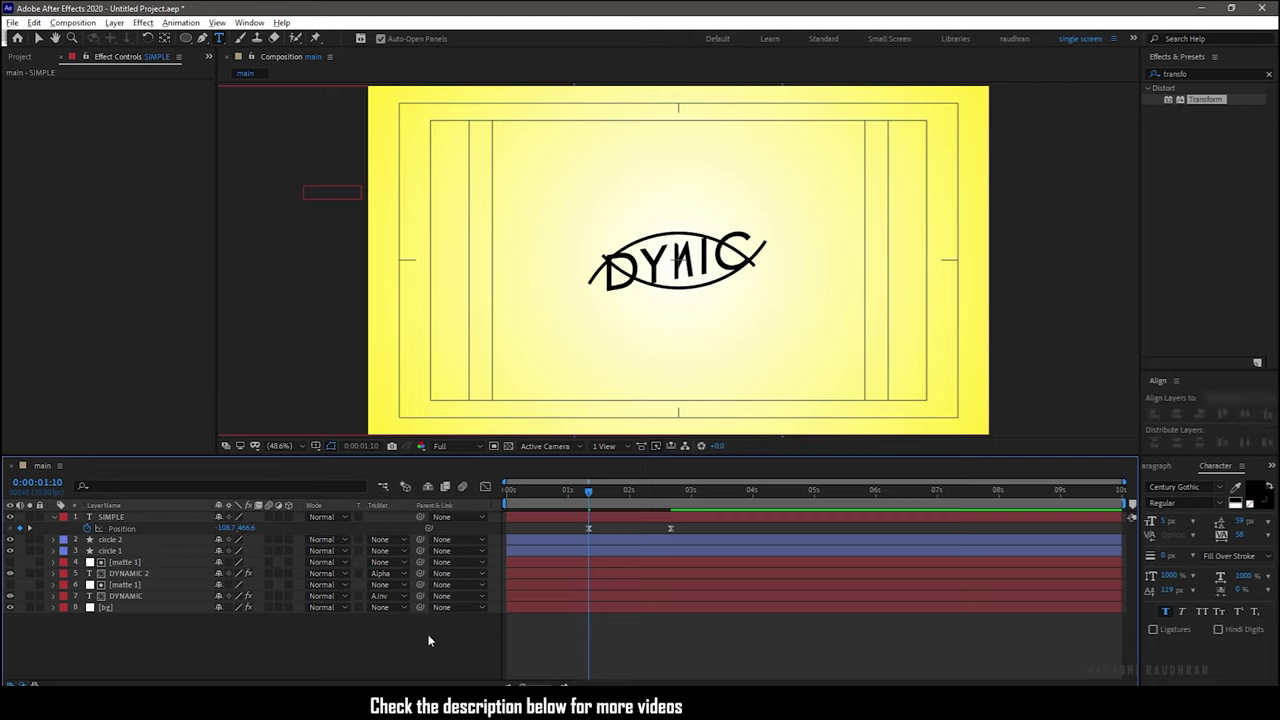
Add an OPENER text layer below DYNAMIC, centre it horizontally and lower it to Position 960.7, 898.6.
click(602, 346)
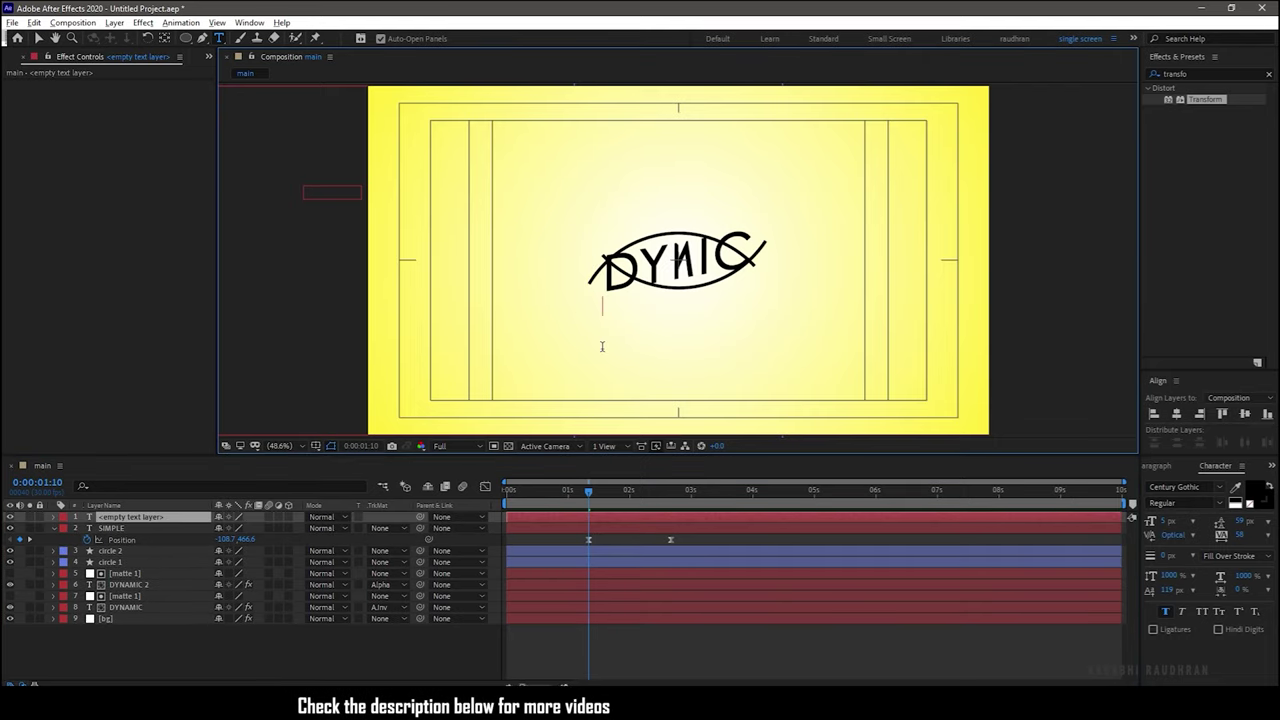
text(OPENER)
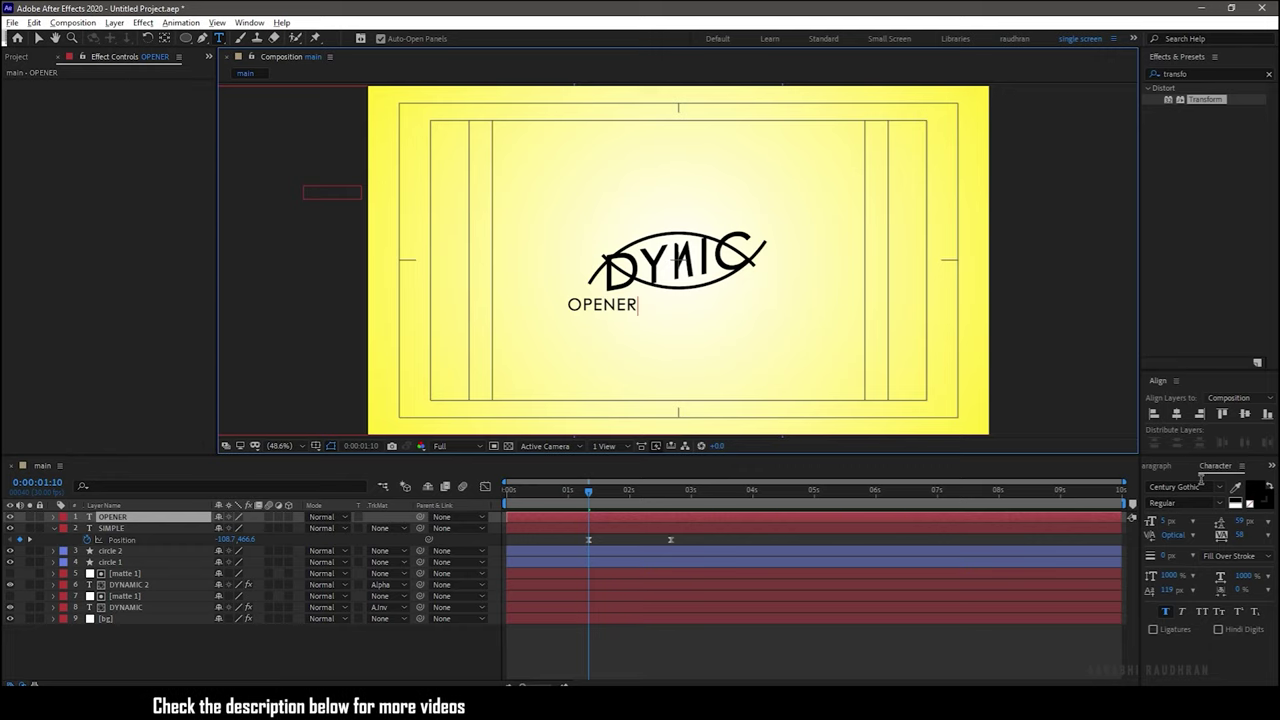
click(1177, 415)
key(k)
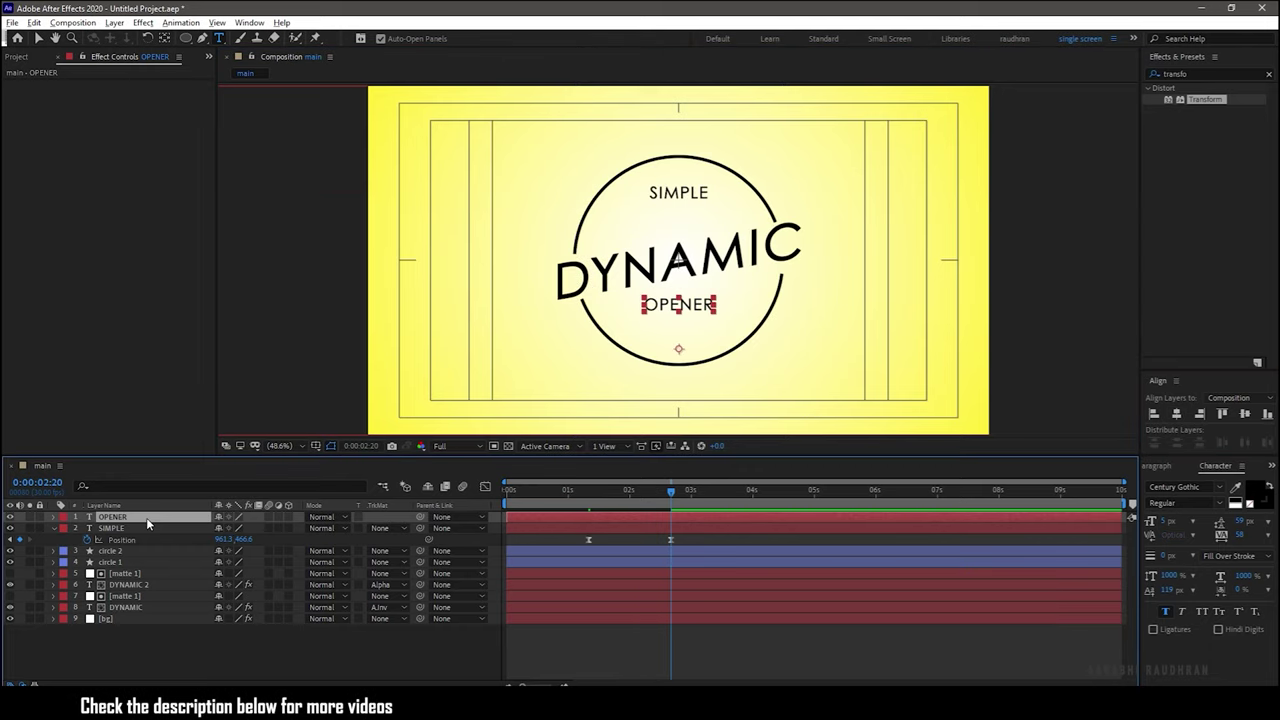
key(p)
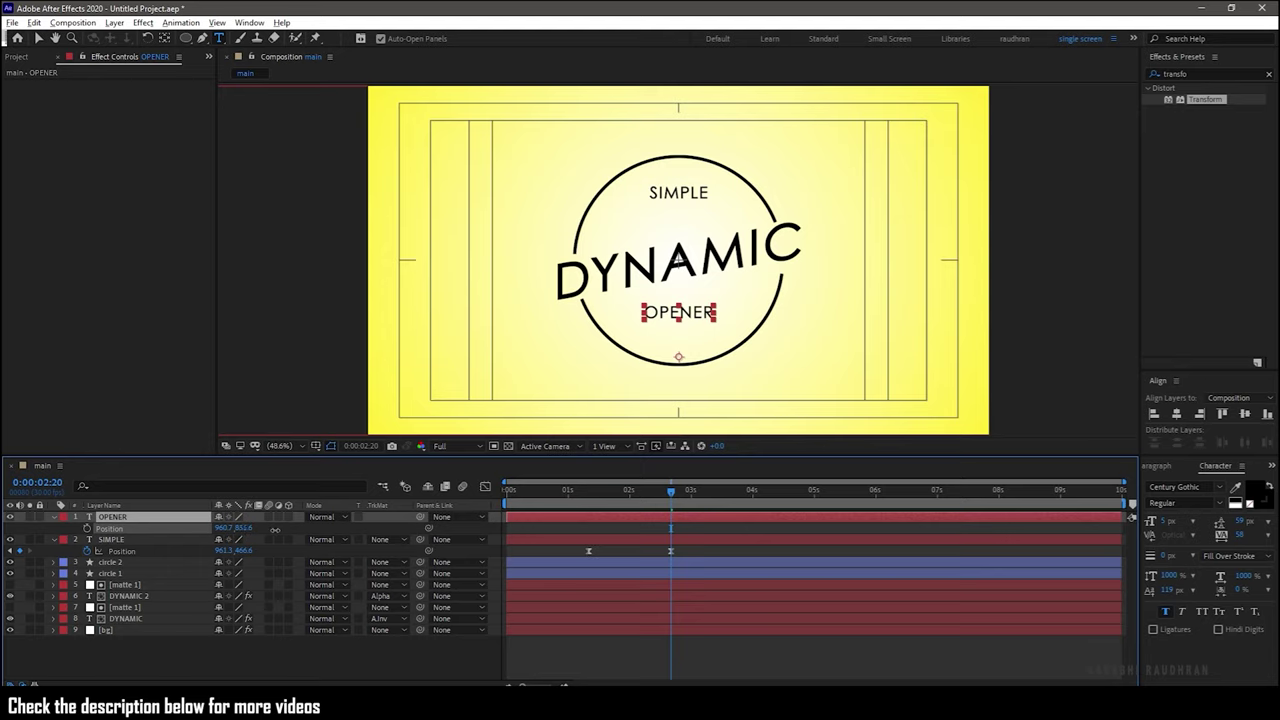
drag(244, 528, 296, 529)
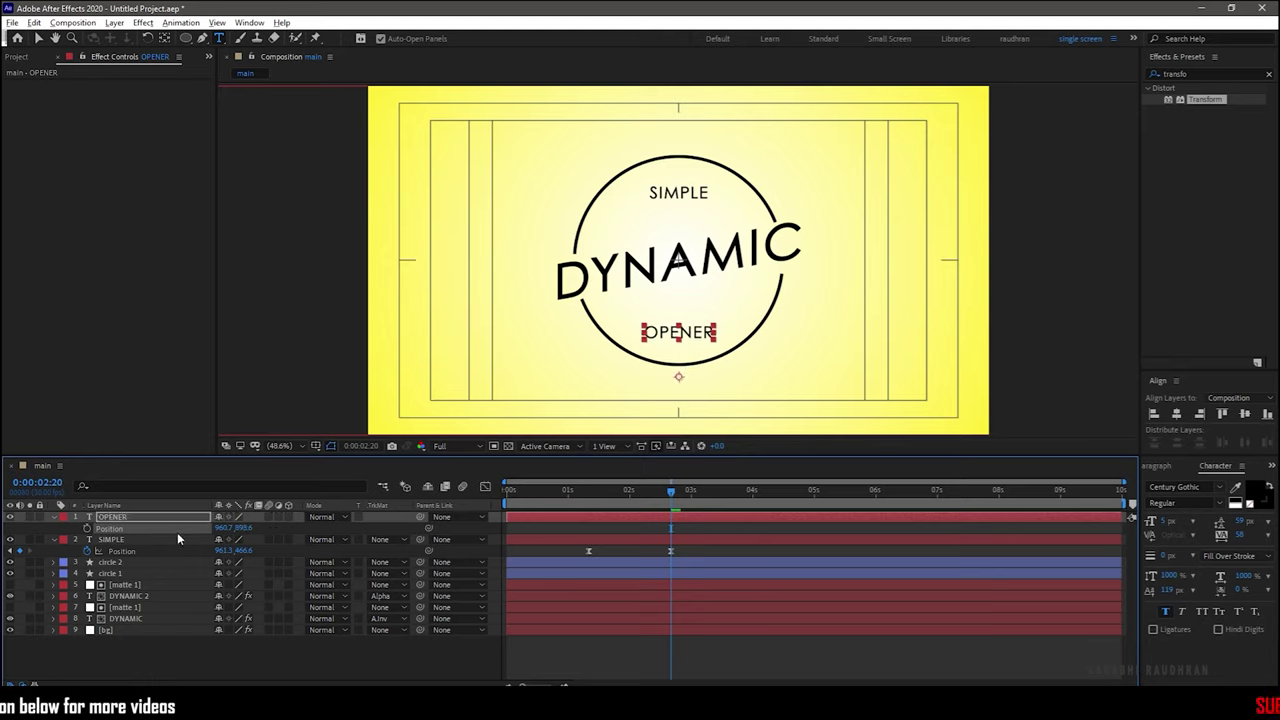
Keyframe OPENER's Position at 960.7, 898.6 at 0:00:02:20 and at 2035.7, 898.6 at 0:00:01:10.
click(10, 552)
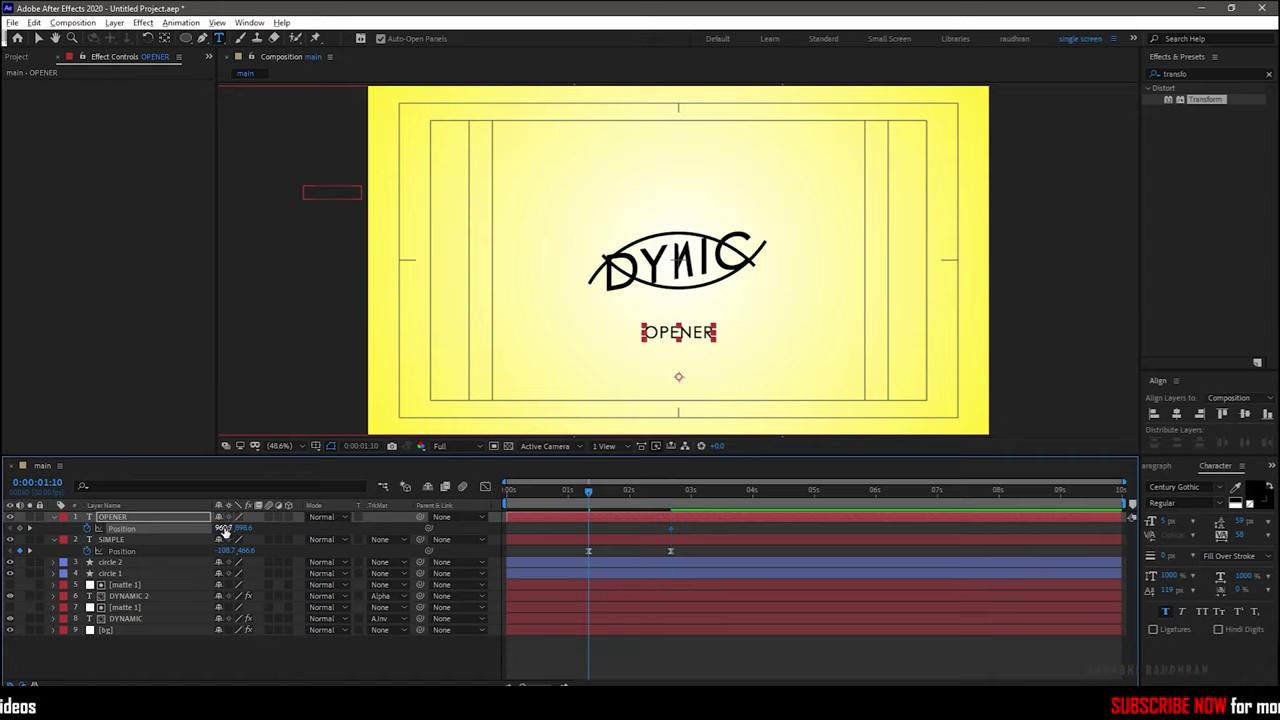
drag(233, 528, 871, 524)
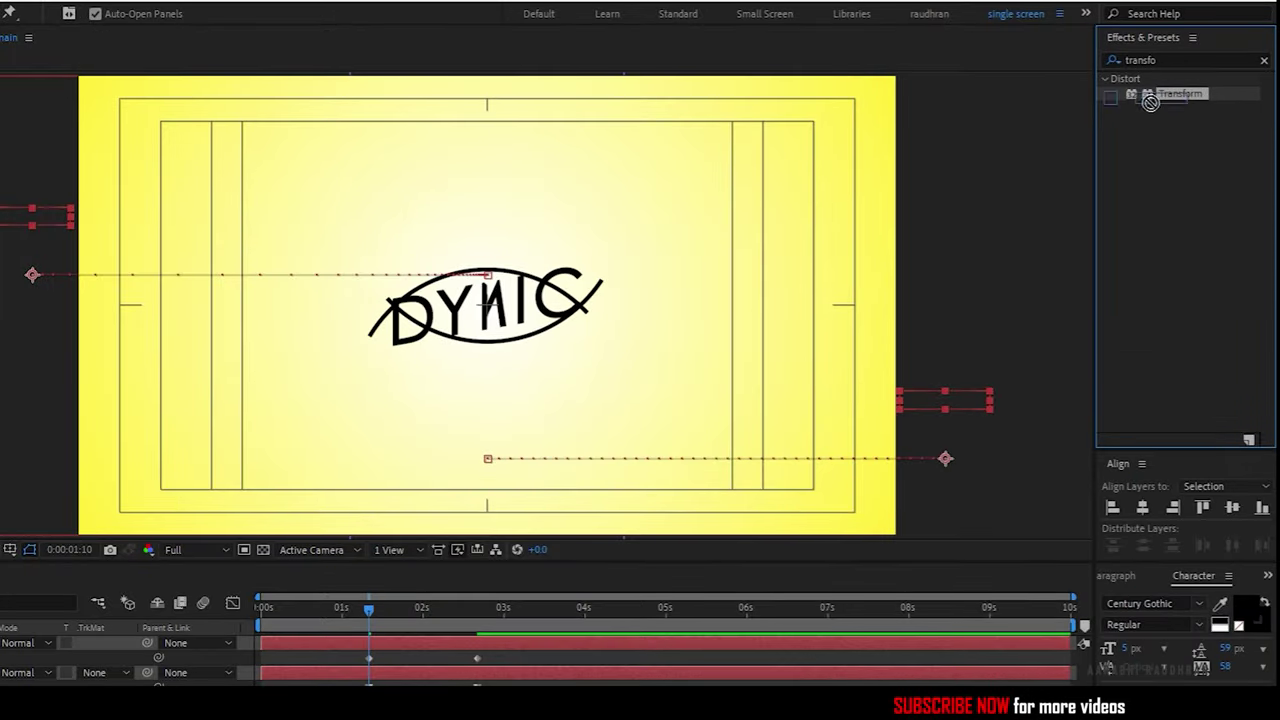
Apply the Transform effect with Skew set to -10 to the OPENER and SIMPLE text layers.
drag(1150, 102, 0, 648)
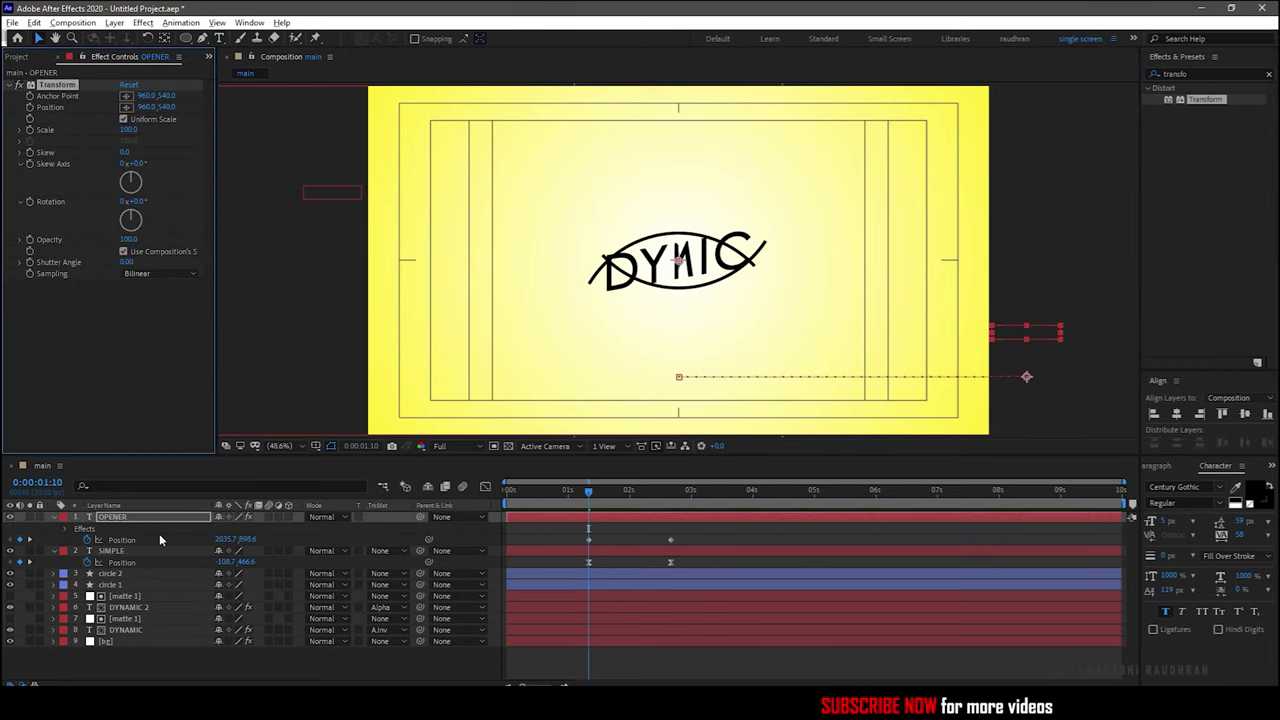
click(105, 358)
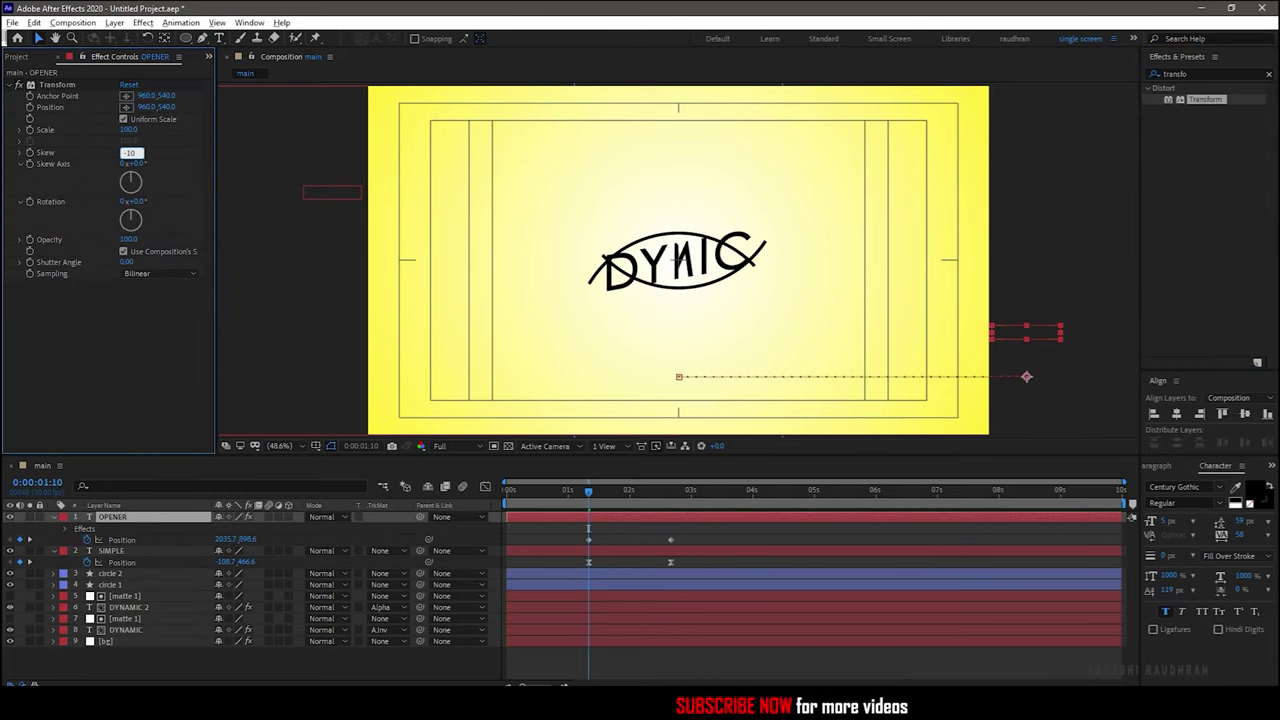
key(Return)
click(89, 550)
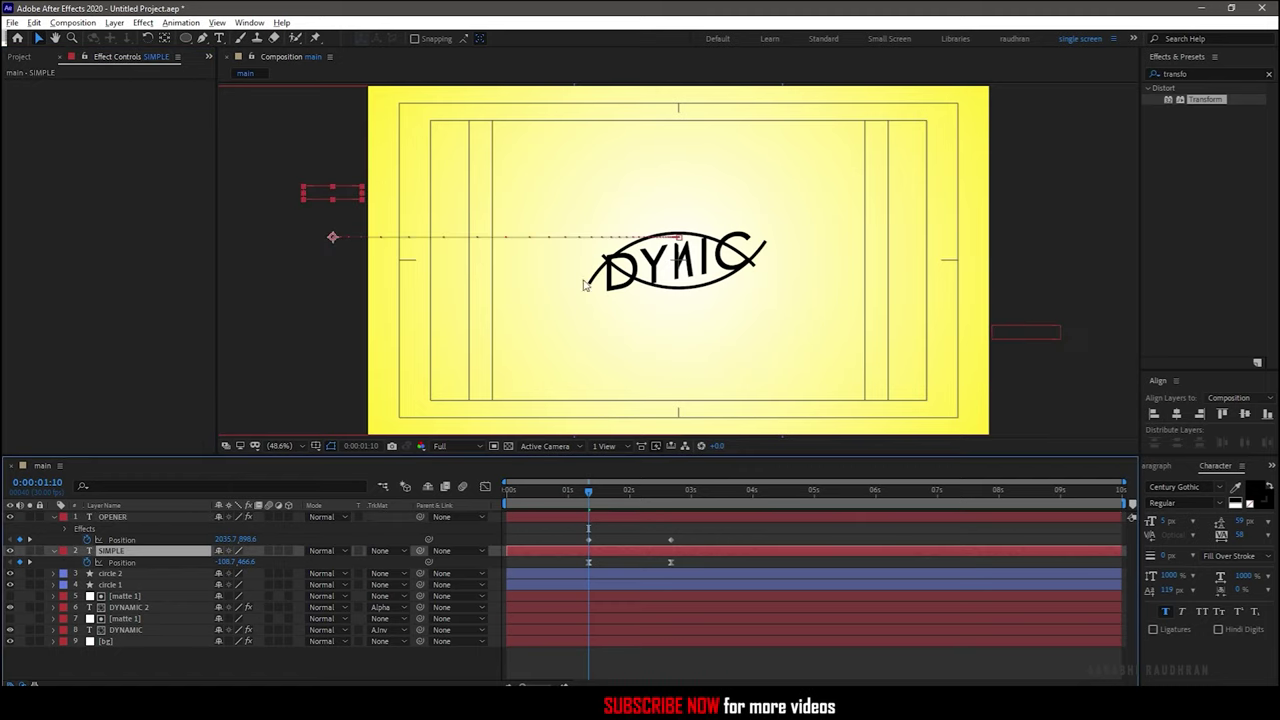
drag(1206, 100, 138, 552)
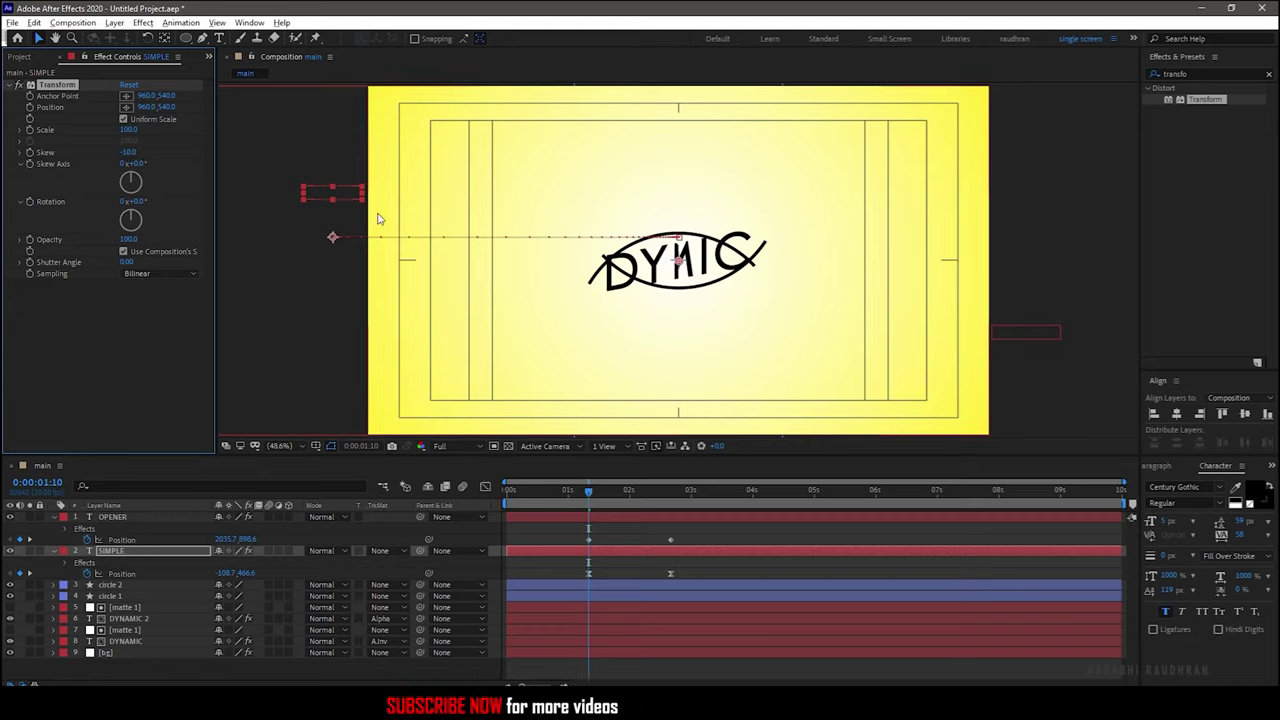
Easy-ease OPENER's Position keyframes and adjust their speed graph for a fast start and a slow finish.
drag(709, 524, 593, 537)
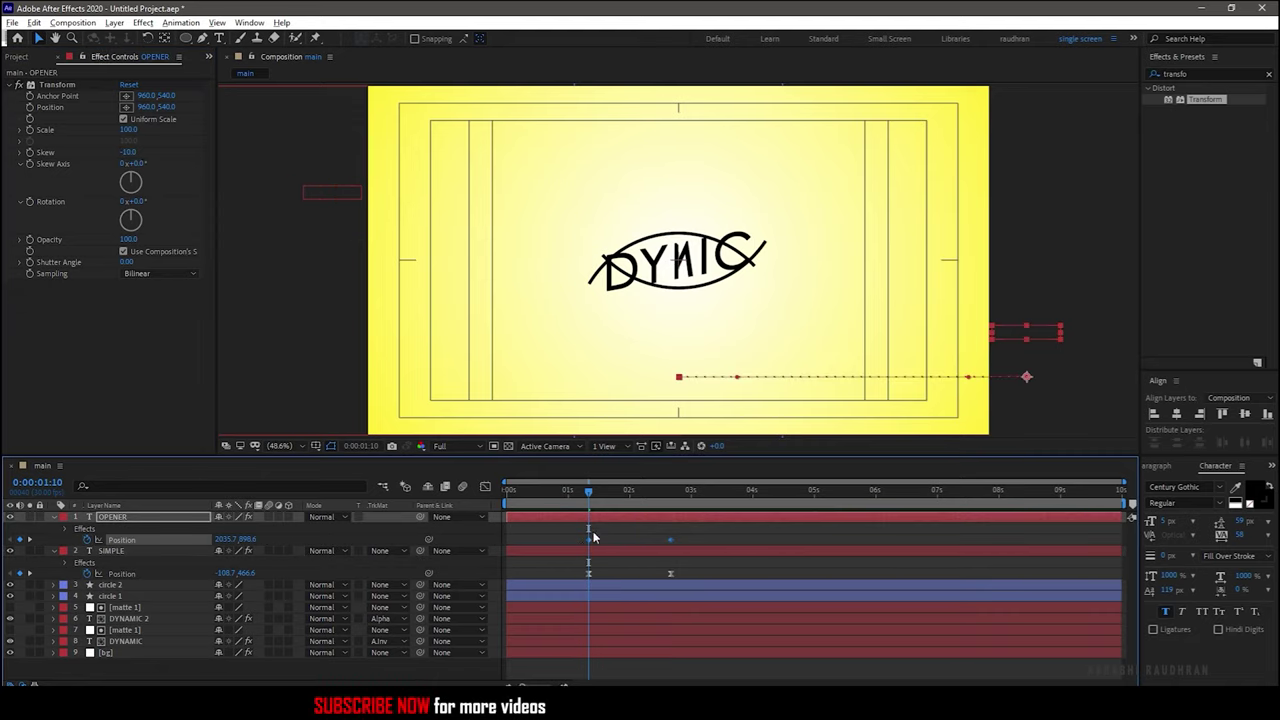
click(485, 487)
drag(720, 580, 595, 625)
click(485, 487)
click(649, 490)
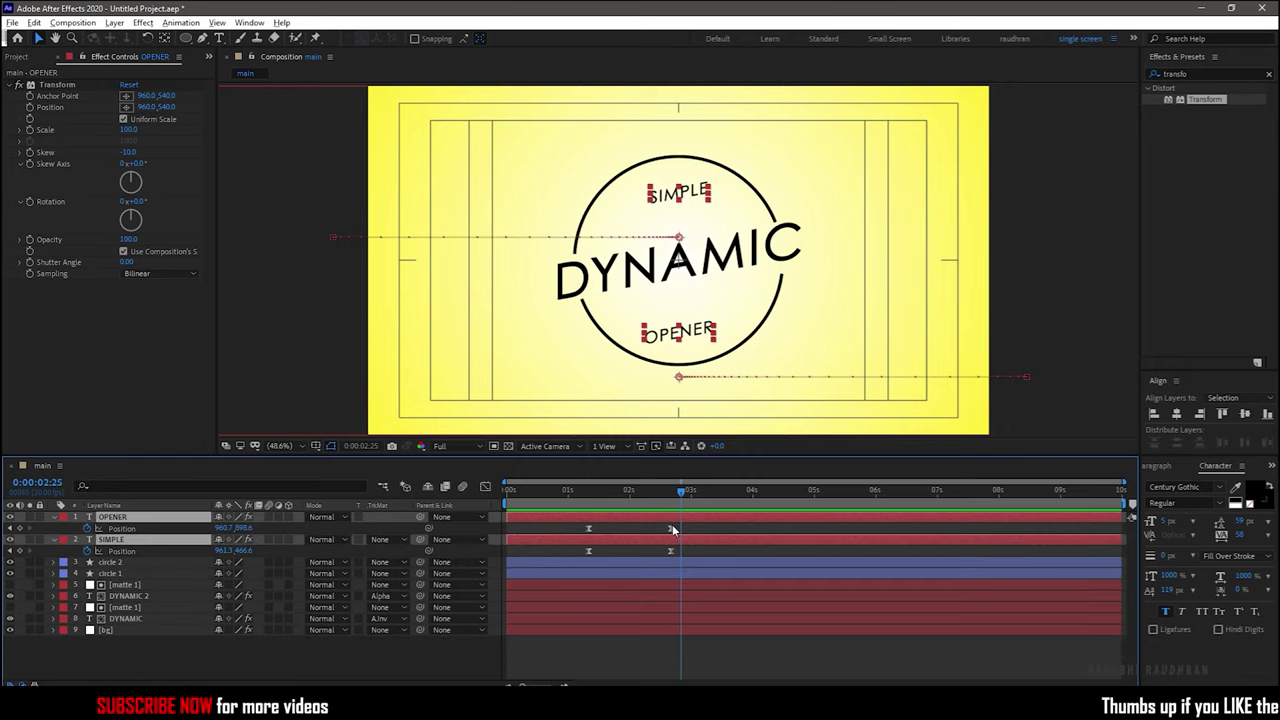
drag(695, 528, 650, 551)
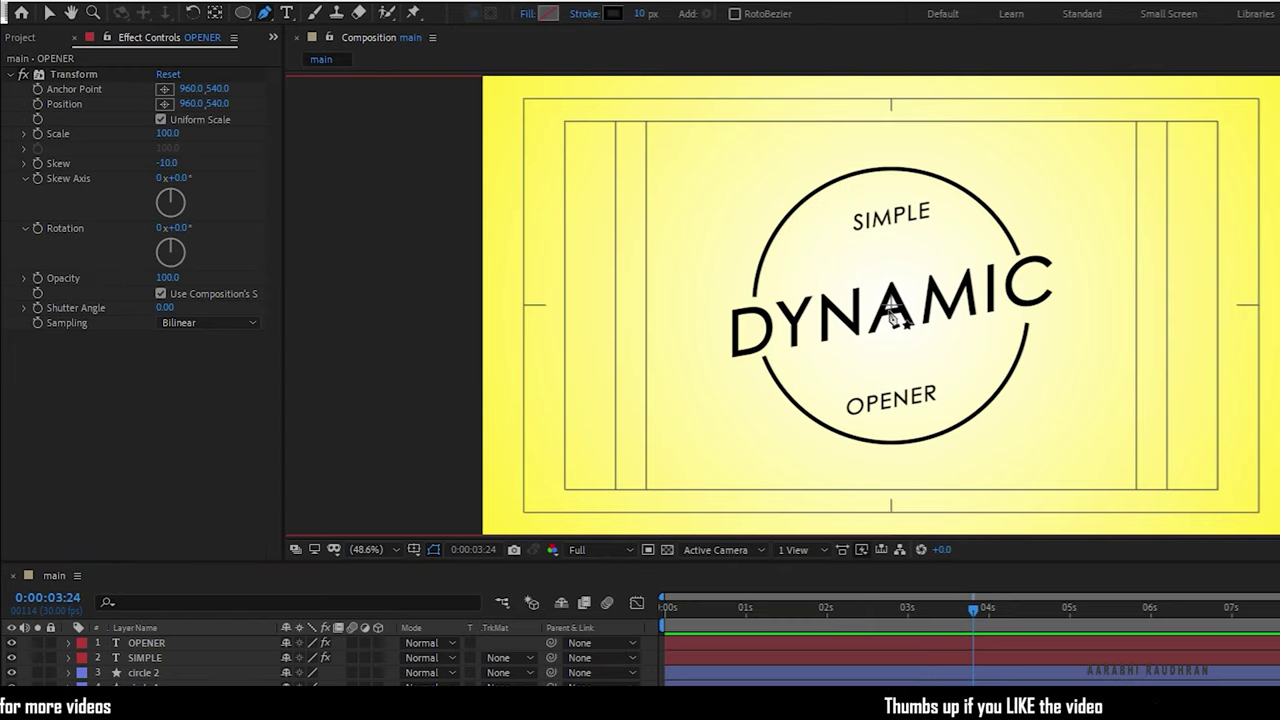
Draw a vertical 10 px stroke with the Pen tool from the composition centre down to the lower safe-margin mark.
scroll(901, 320, up, 6)
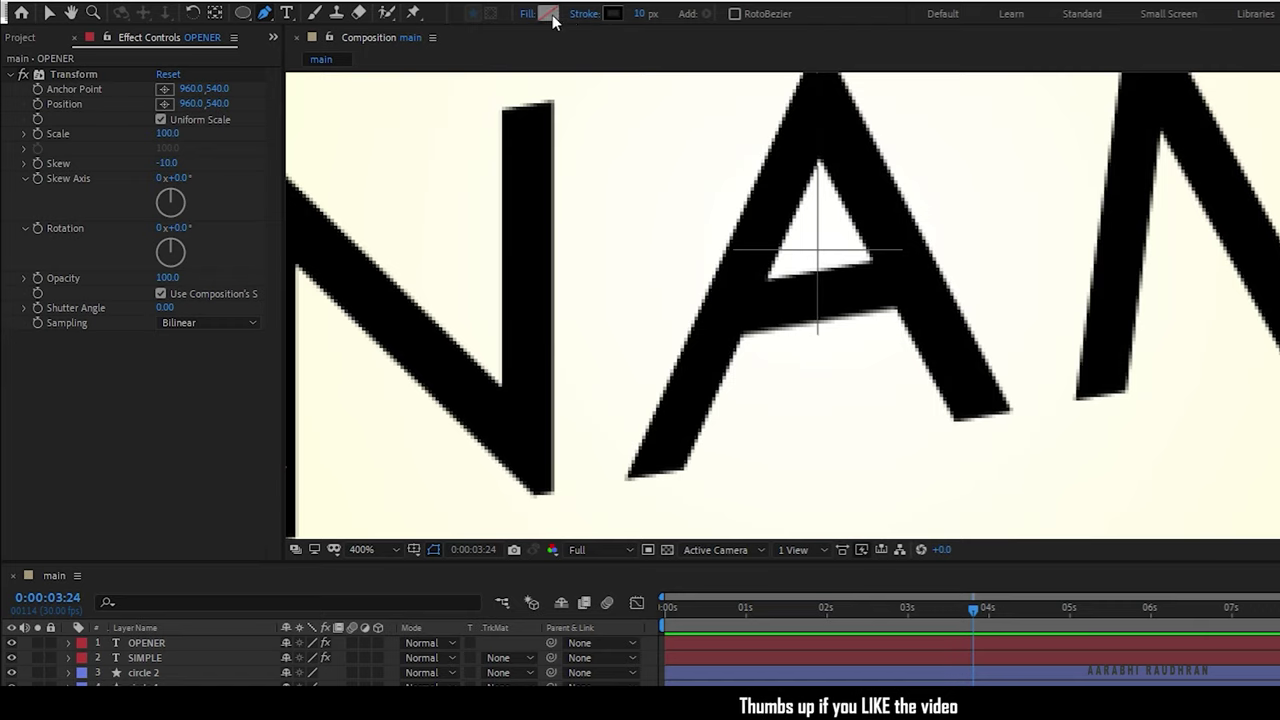
click(817, 249)
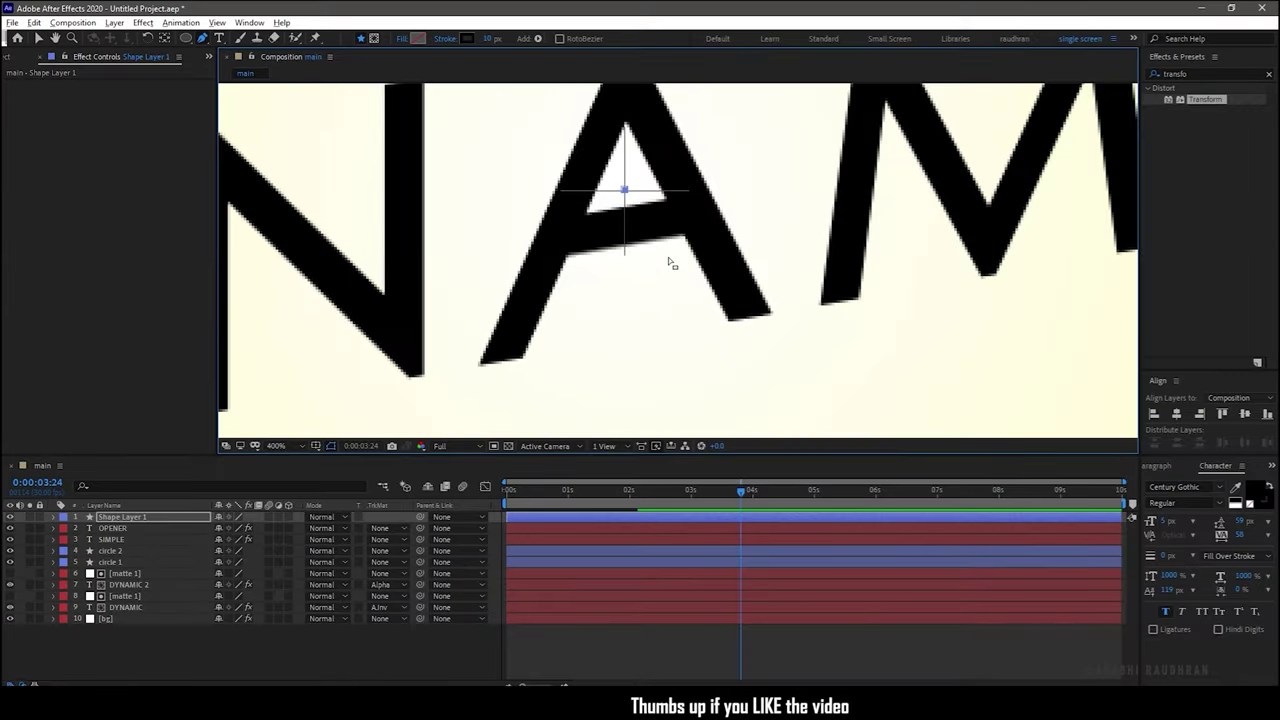
scroll(880, 308, down, 6)
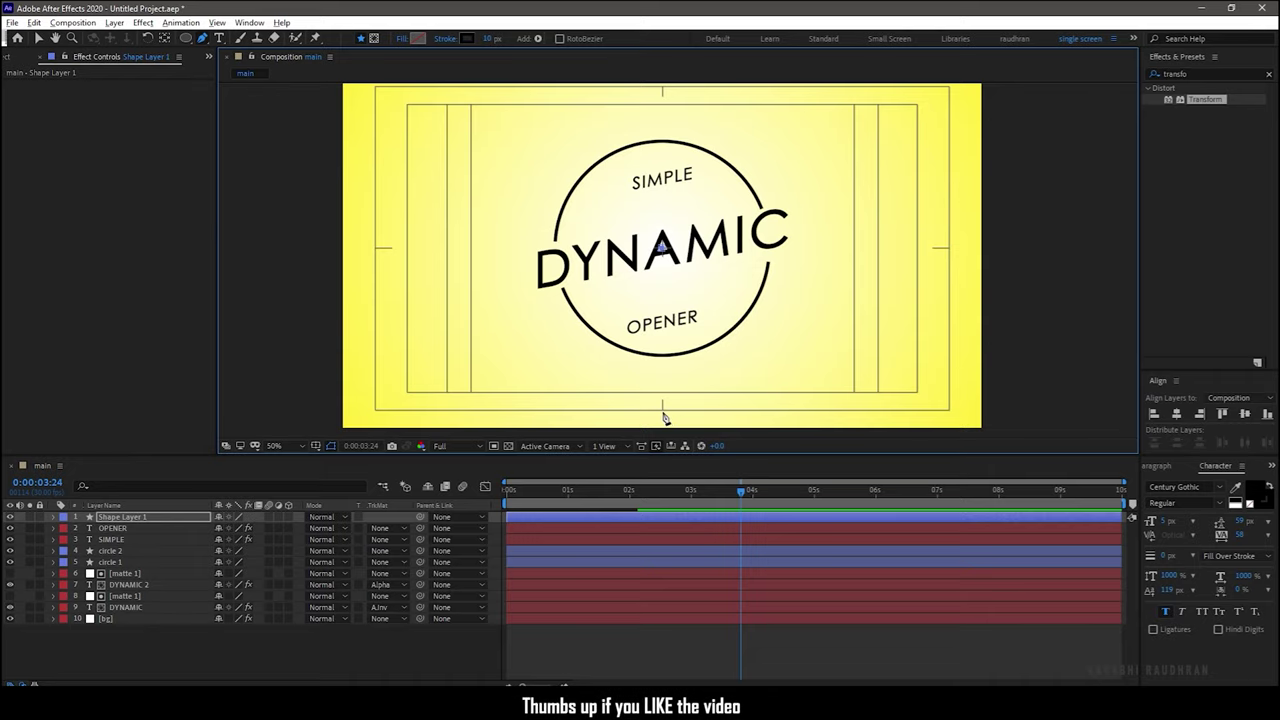
click(662, 409)
Rename the vertical line's shape layer to stroke.
right_click(130, 516)
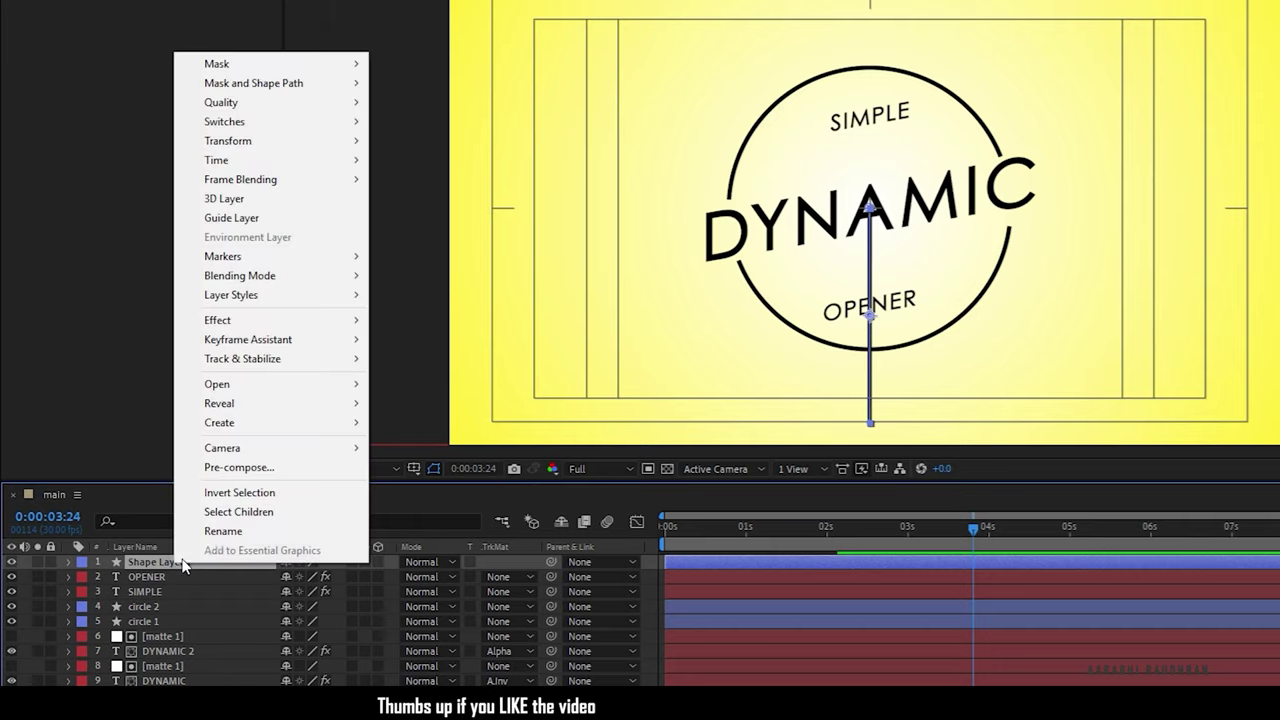
click(174, 498)
text(stroke)
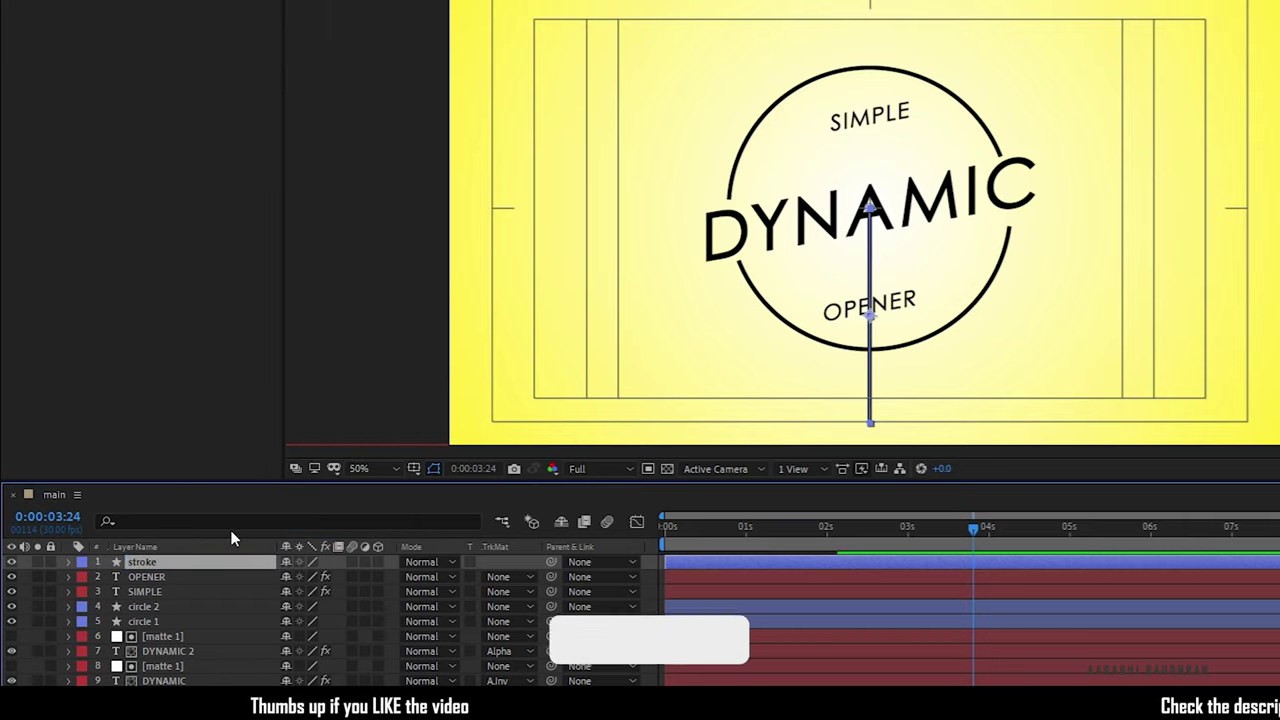
Add Trim Paths to the stroke shape layer and expand its properties.
key(Return)
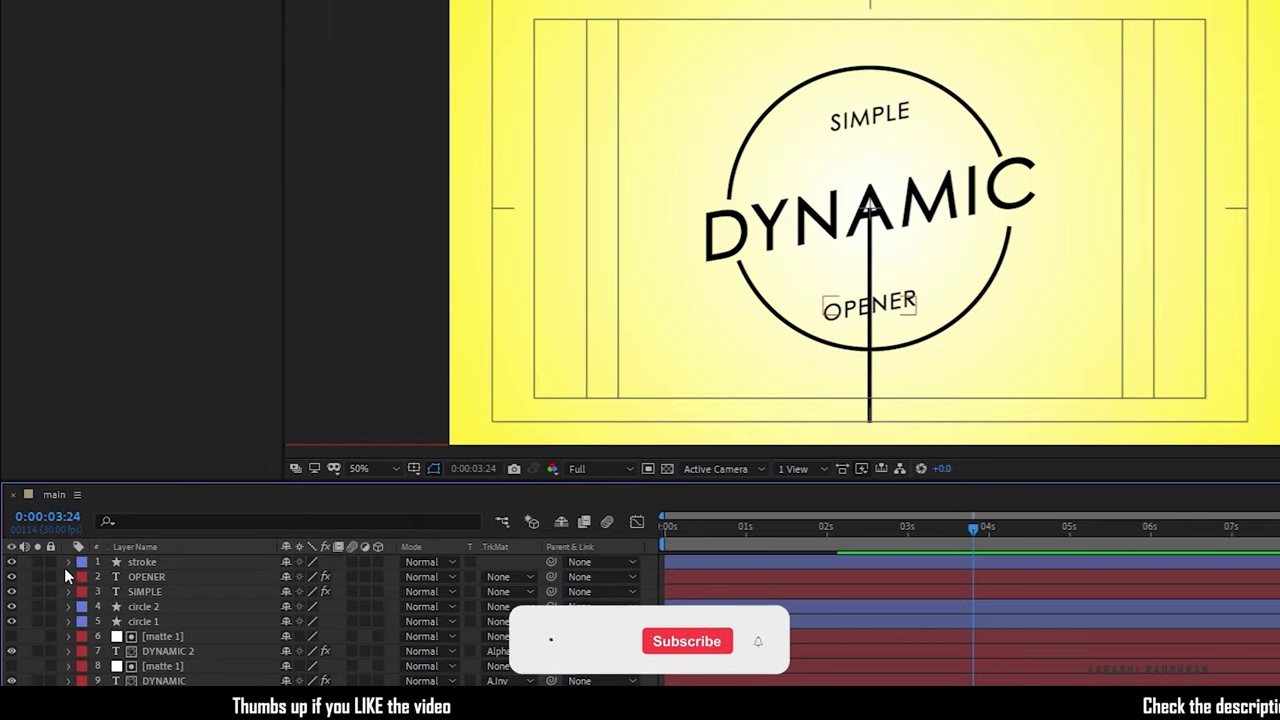
click(67, 562)
click(386, 577)
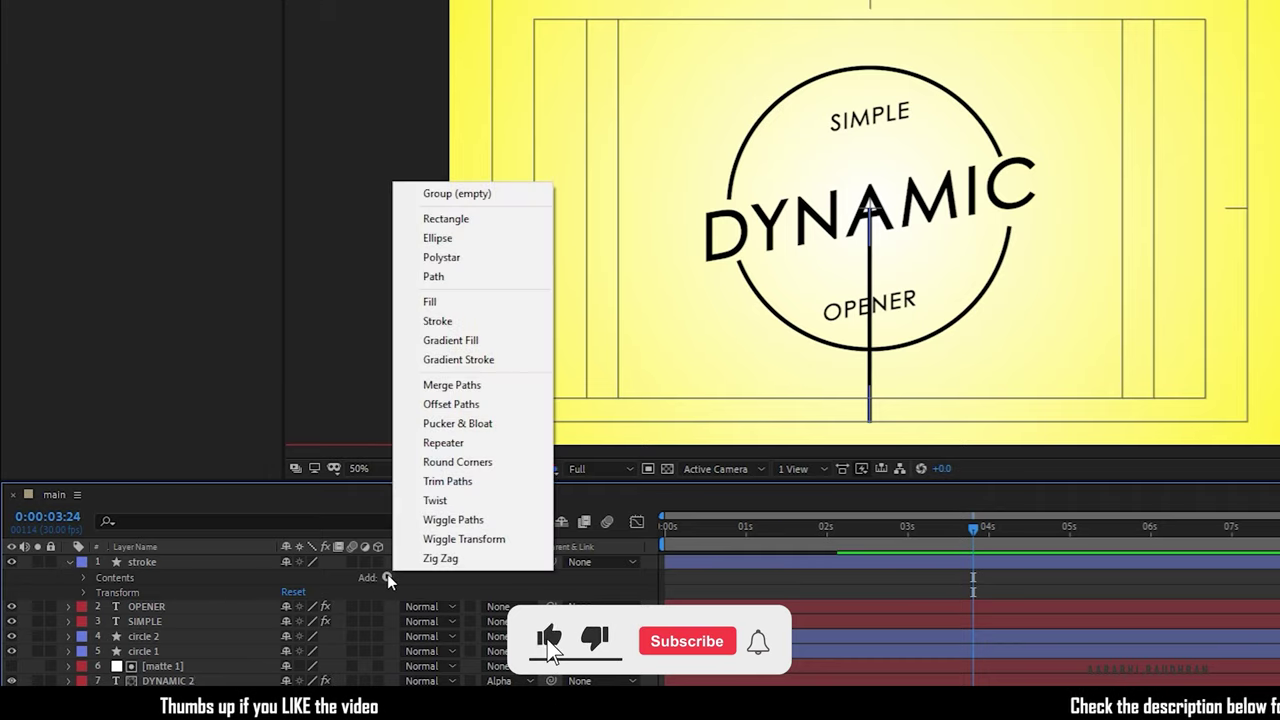
click(441, 484)
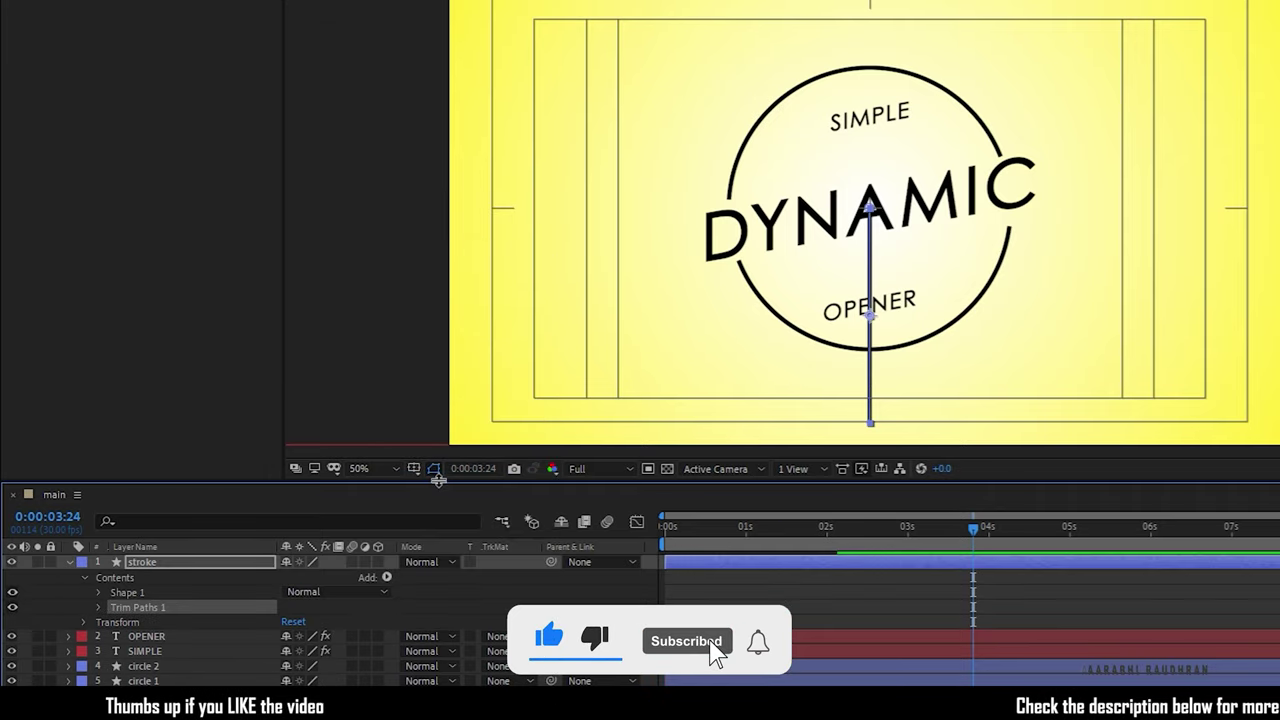
click(98, 607)
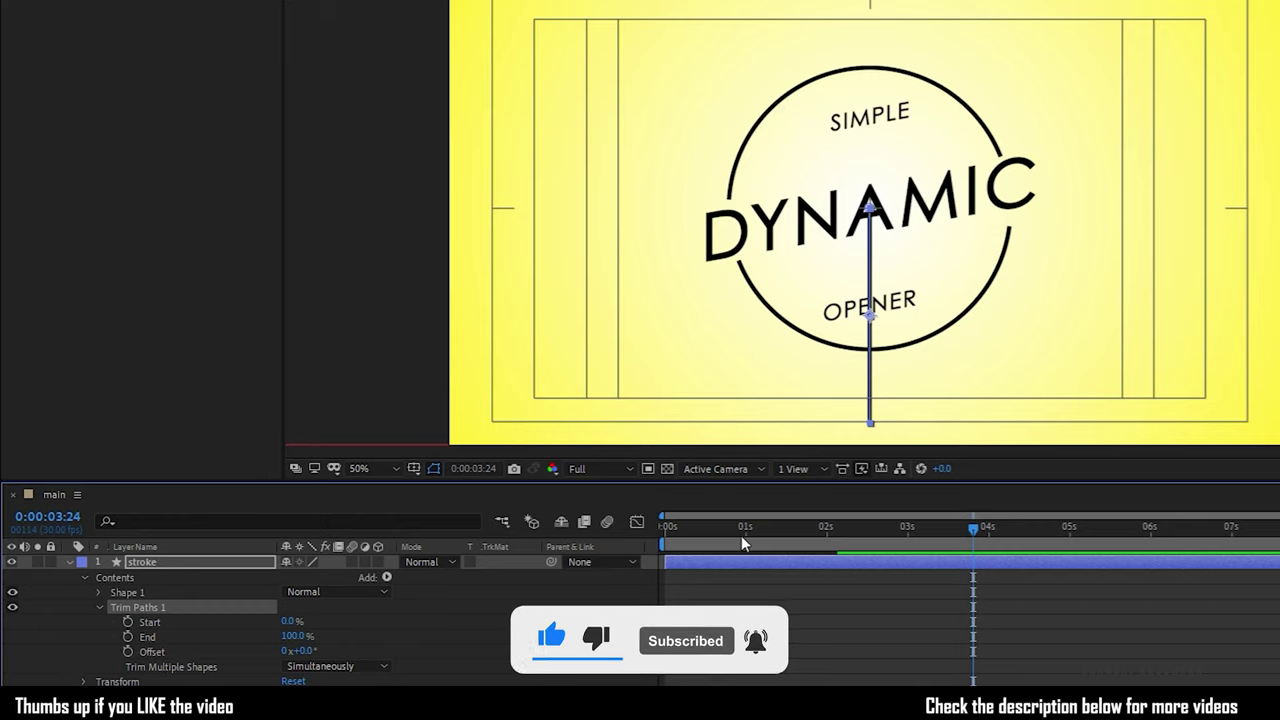
Keyframe the stroke's Trim Paths Start from 0% at 0:00:01:24 to 100% at 0:00:02:10, with End at 0%.
click(903, 530)
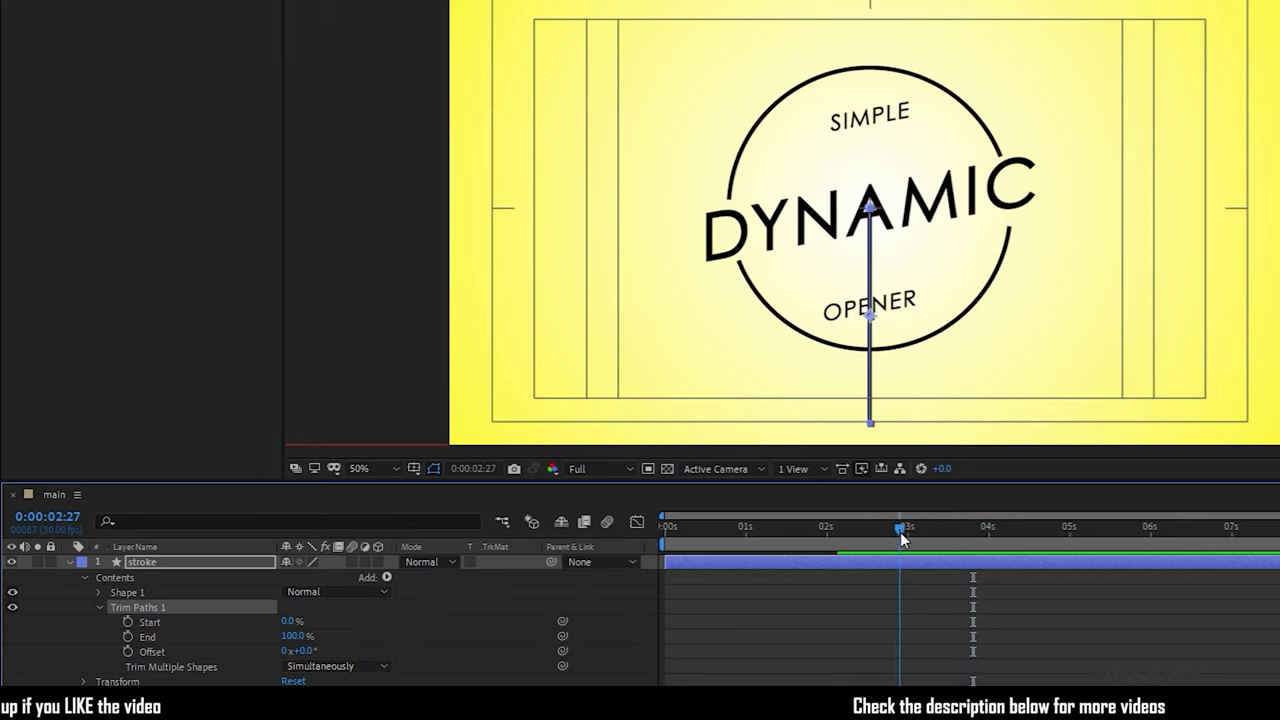
drag(908, 537, 812, 547)
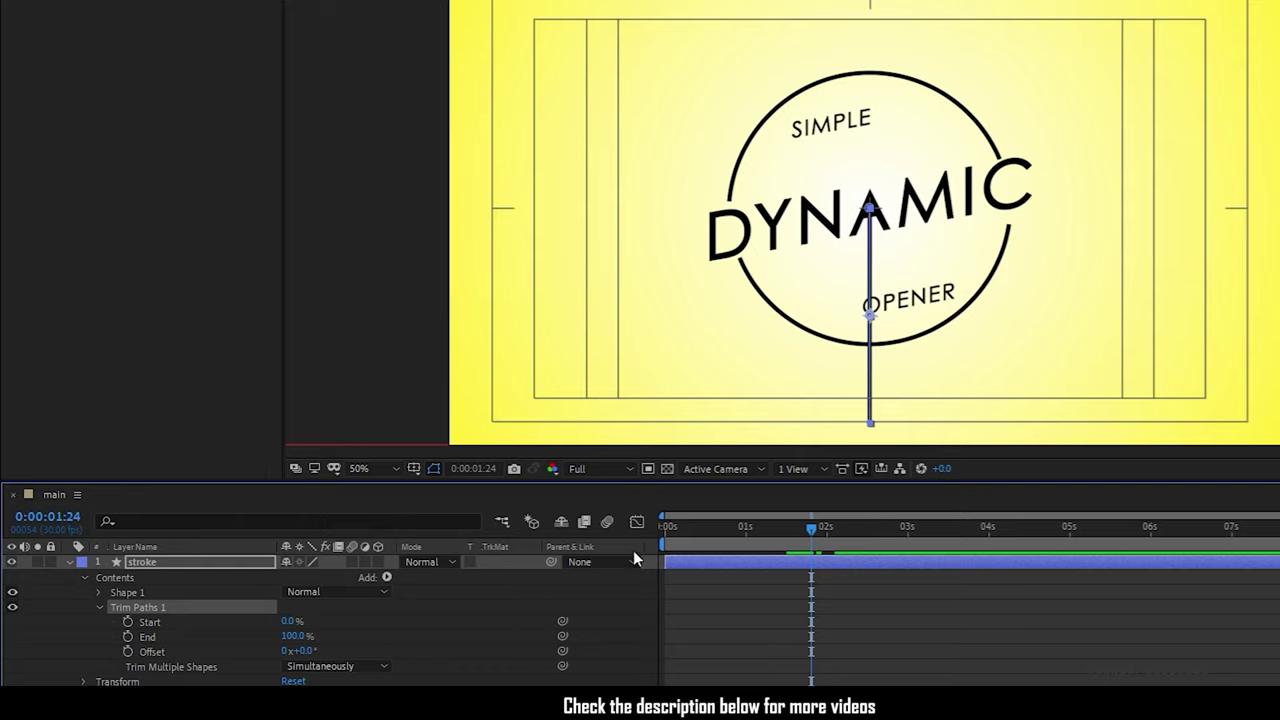
click(128, 622)
drag(298, 642, 283, 636)
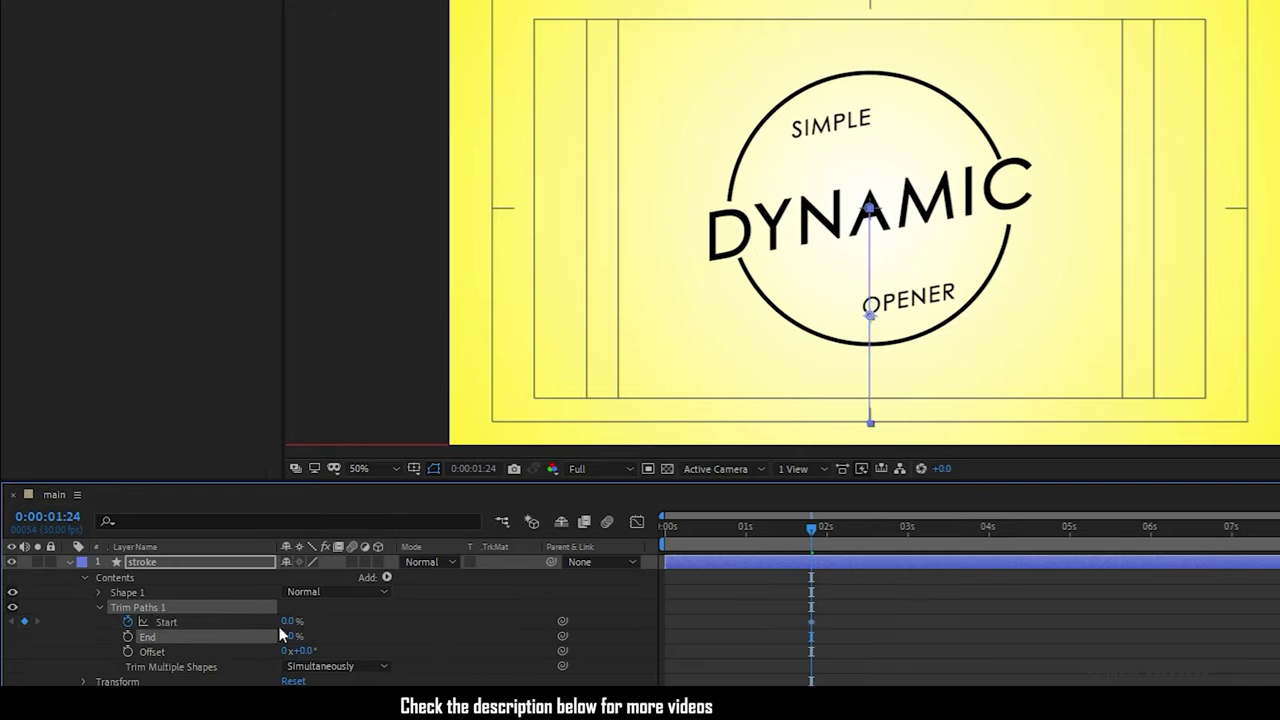
click(857, 540)
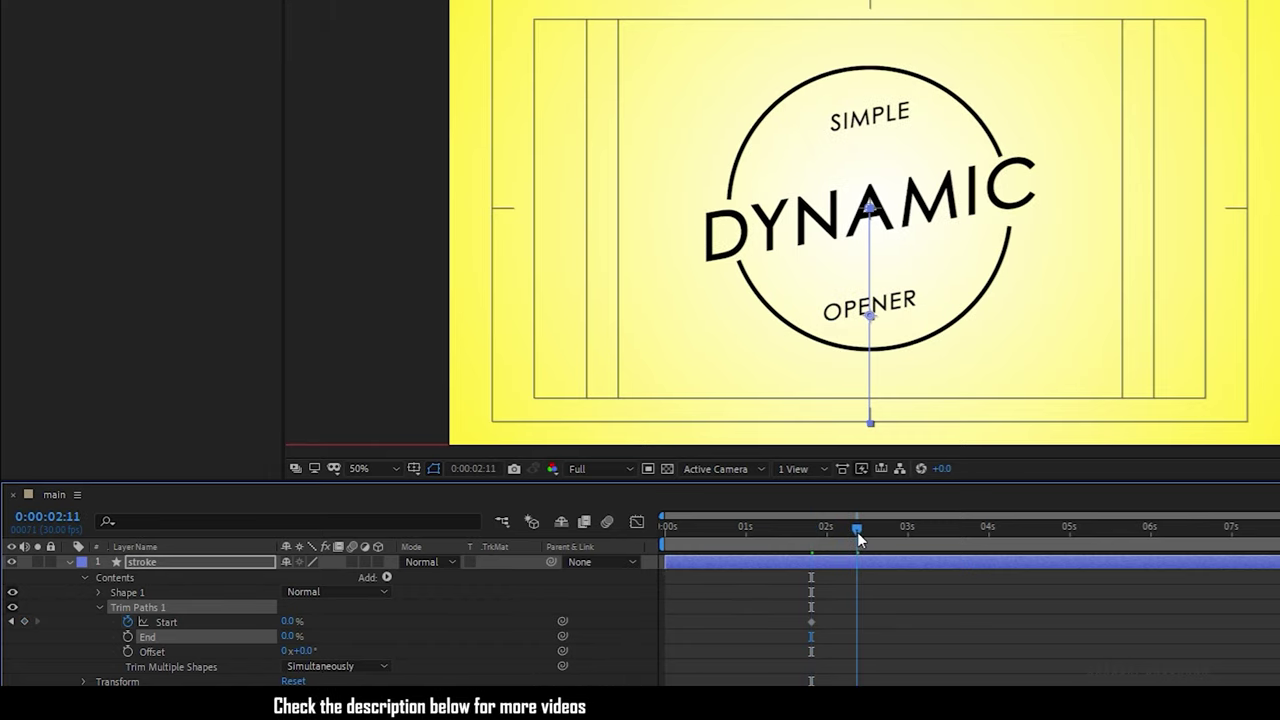
drag(857, 540, 855, 540)
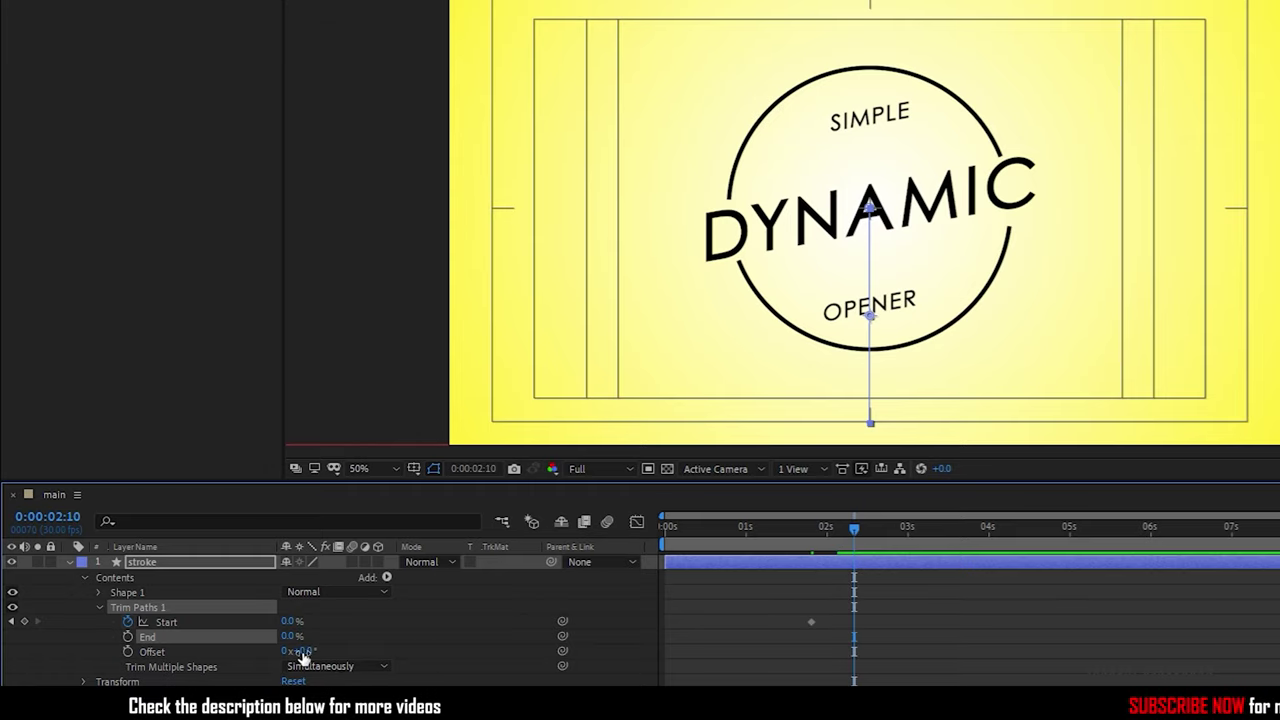
drag(289, 622, 725, 628)
Easy-ease the stroke's Trim Paths Start keyframes and shape their speed graph for a fast start and slow finish.
drag(878, 608, 760, 645)
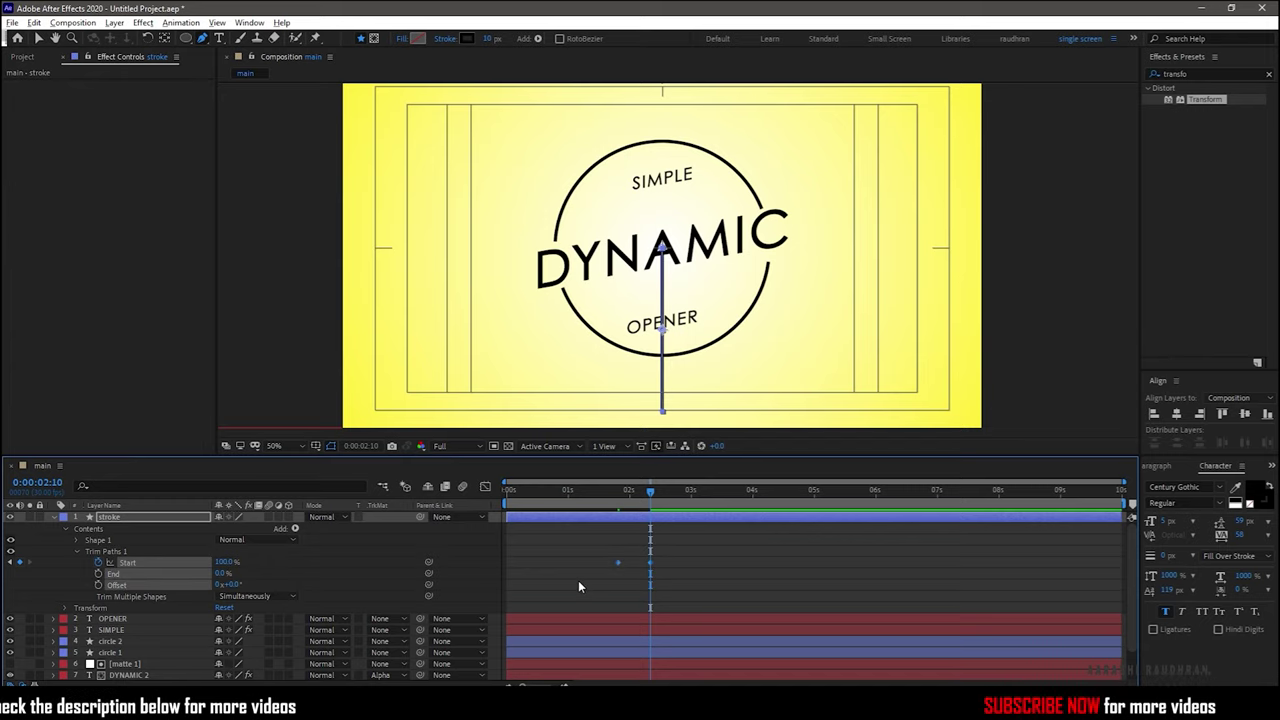
click(485, 486)
drag(695, 592, 609, 652)
click(485, 487)
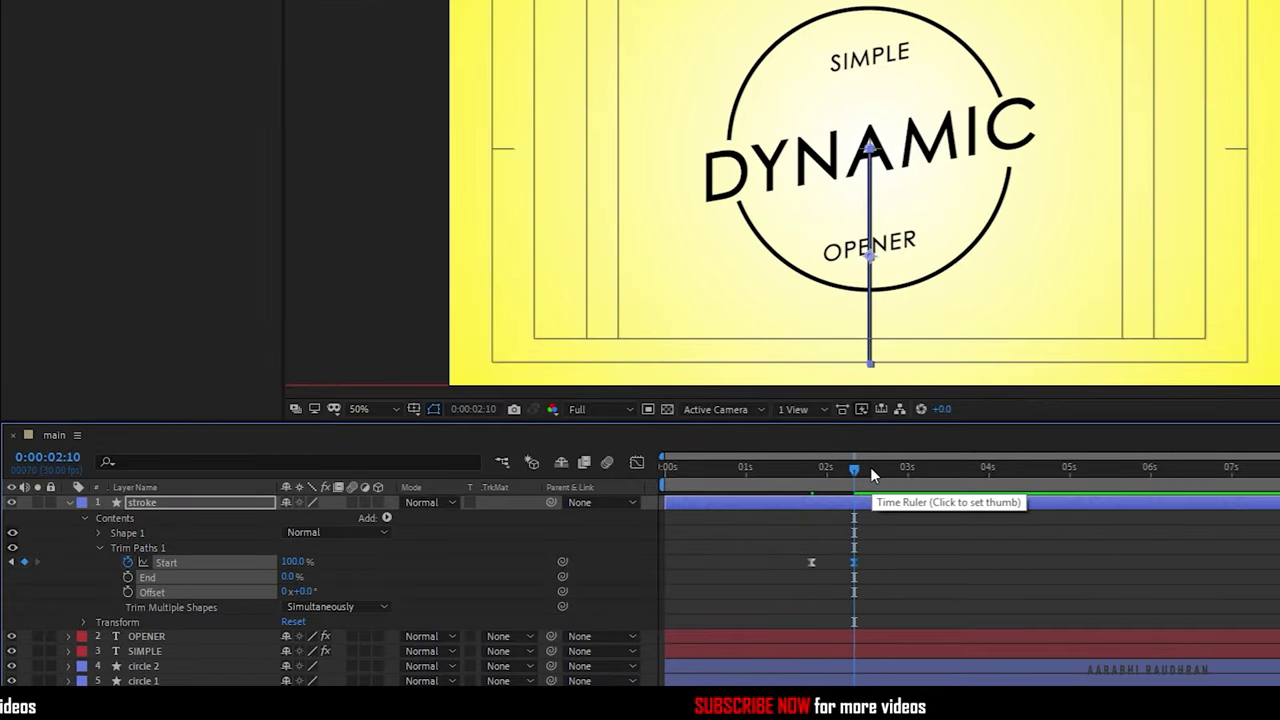
Add a Trim Paths End keyframe of 100% on the stroke at 0:00:02:15, five frames after the last Start keyframe.
key(Page_Down)
key(Page_Down)
key(Page_Down)
key(Page_Down)
key(Page_Down)
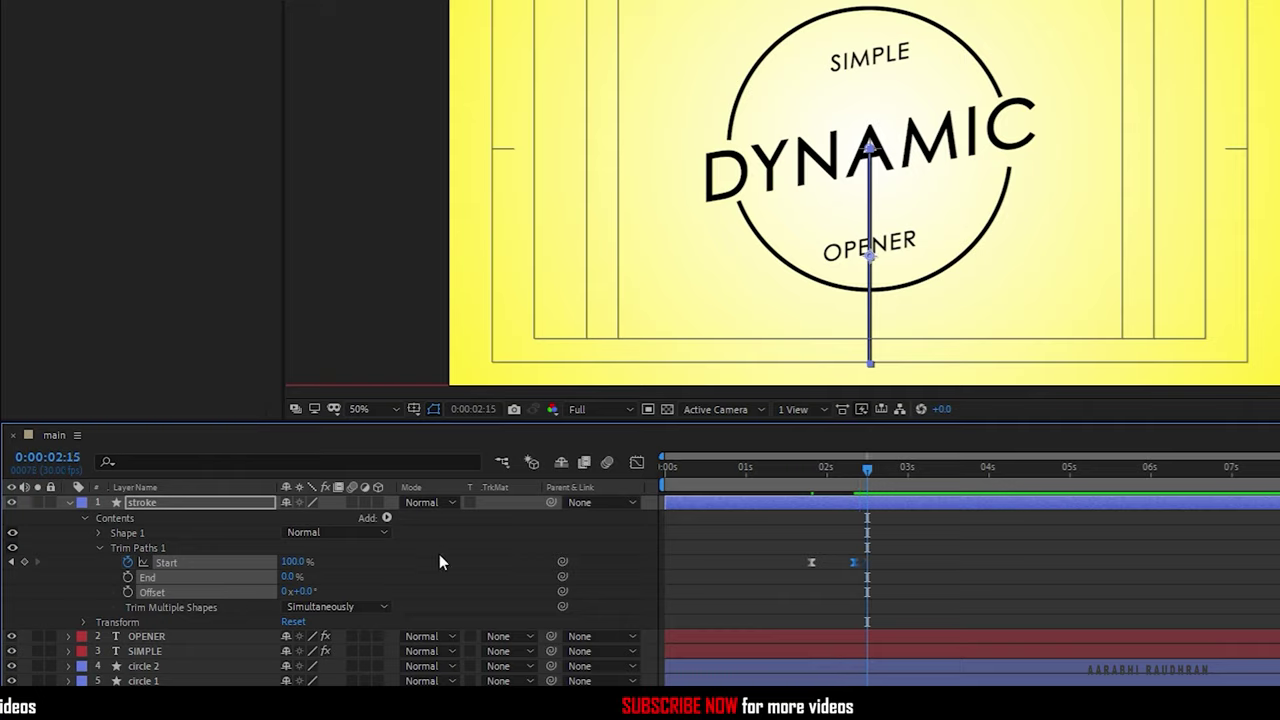
click(322, 582)
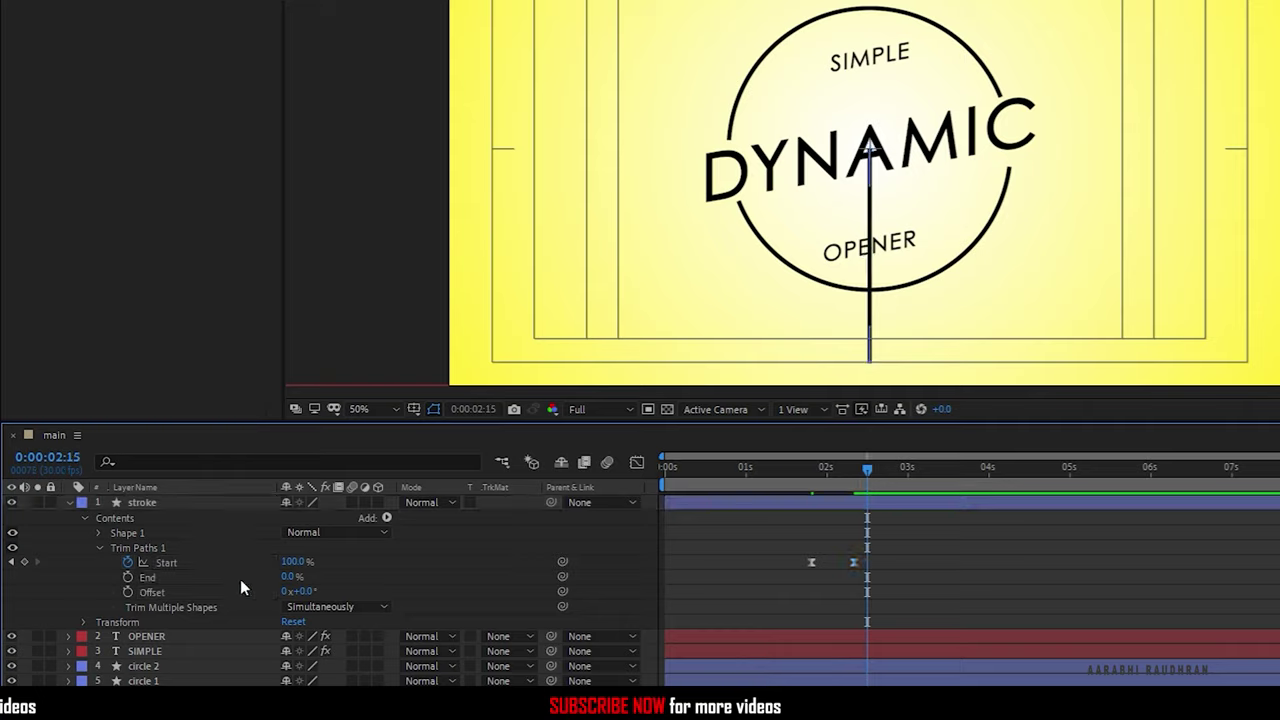
click(128, 578)
drag(289, 578, 421, 575)
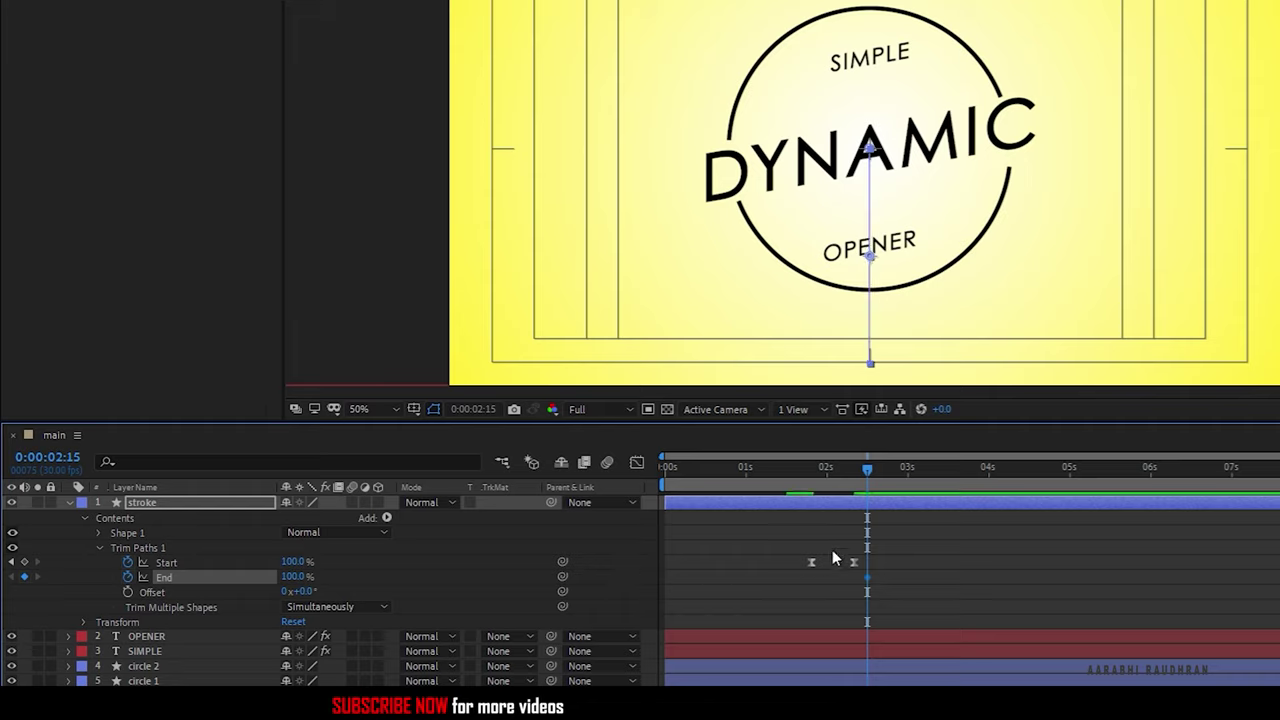
Add a Trim Paths End keyframe of 0% on the stroke at 0:00:01:29.
click(13, 563)
click(13, 563)
key(Page_Down)
key(Page_Down)
key(Page_Down)
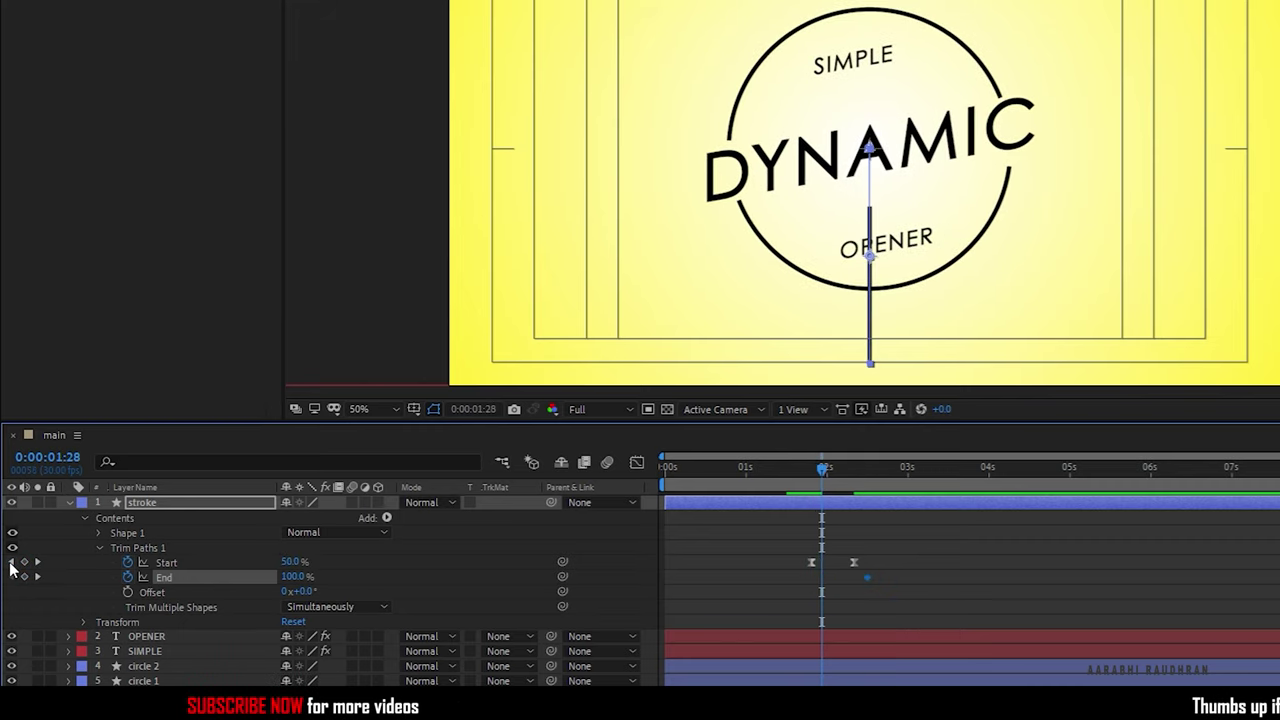
click(289, 564)
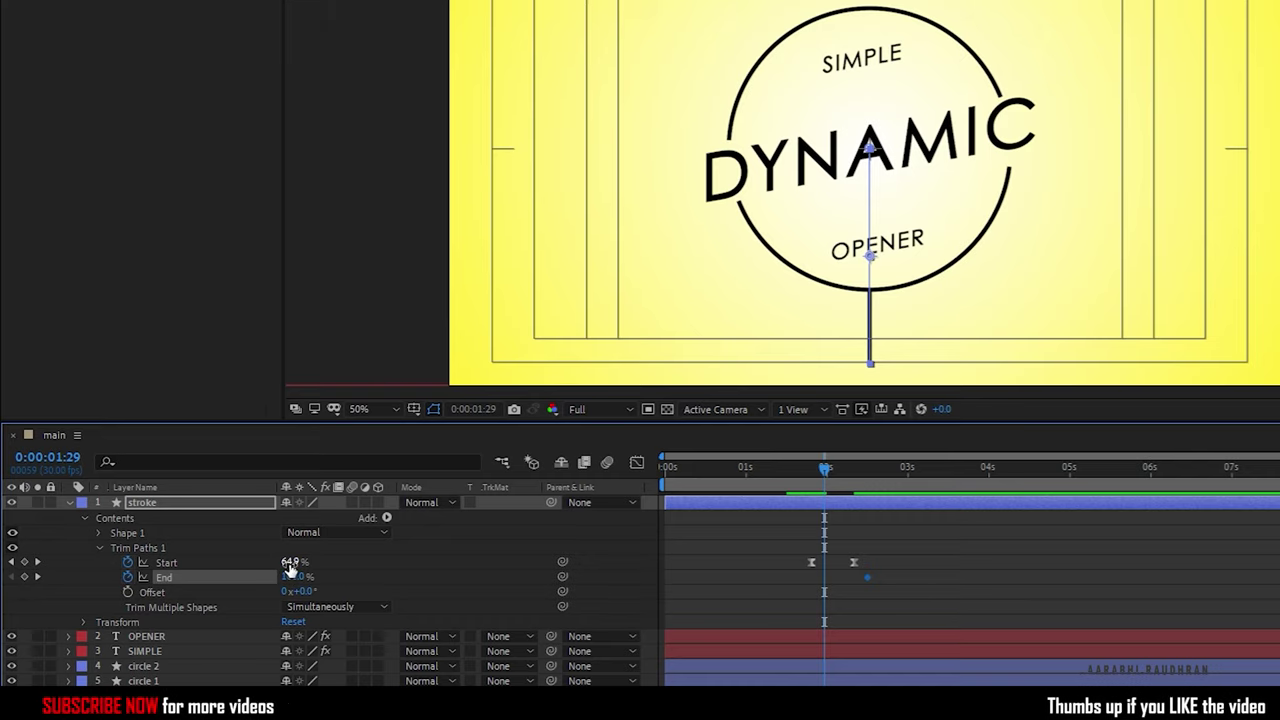
click(292, 578)
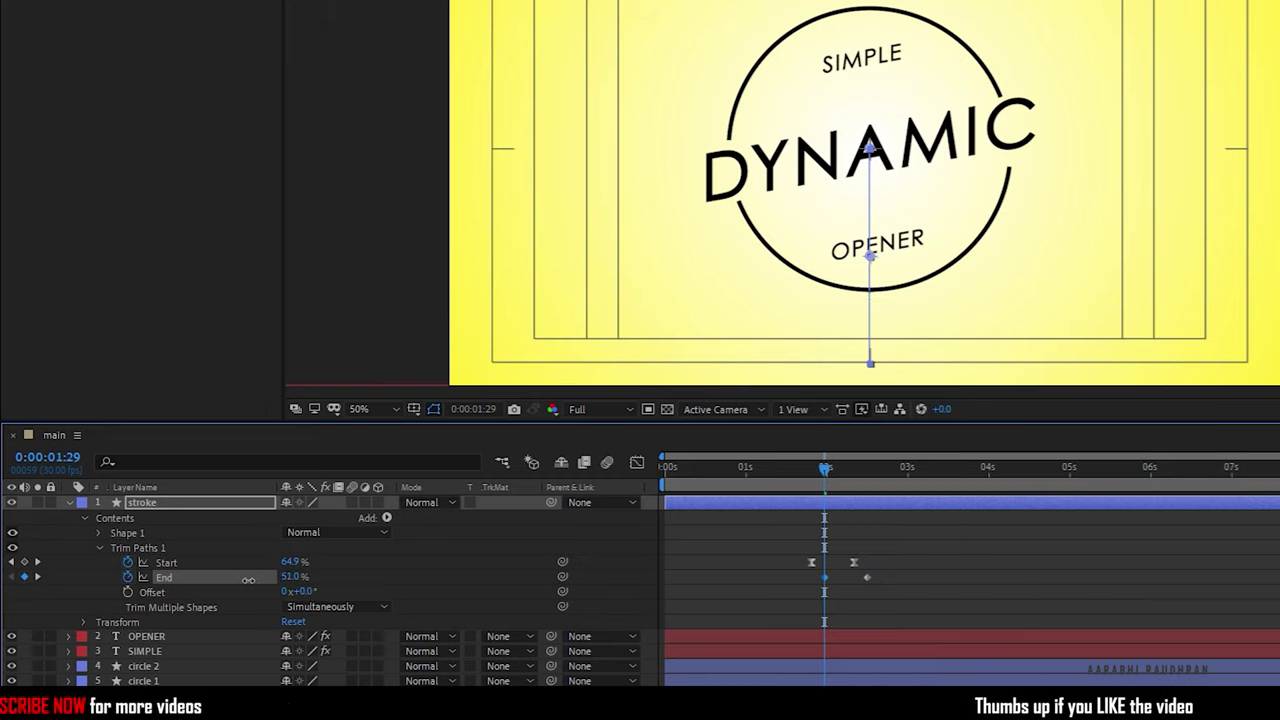
text(0)
key(Return)
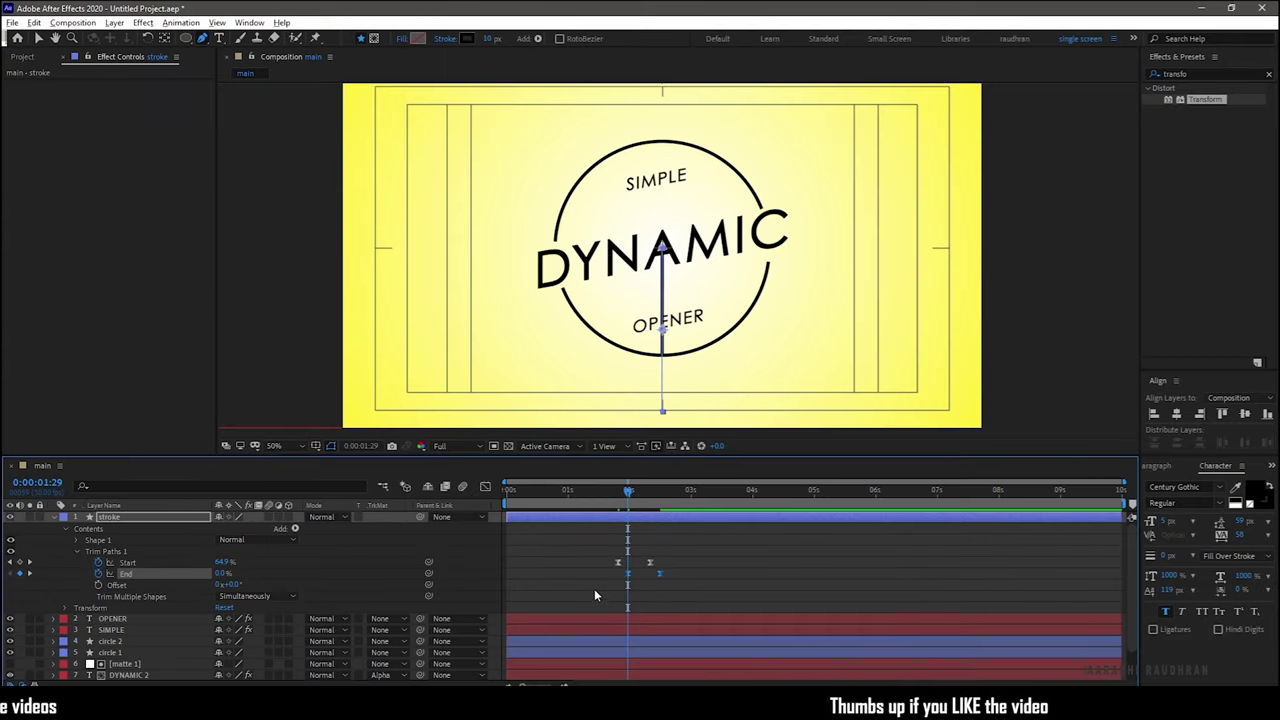
Shape the speed graph of the stroke's eased Trim Paths End keyframes for a fast start and slow finish.
click(486, 486)
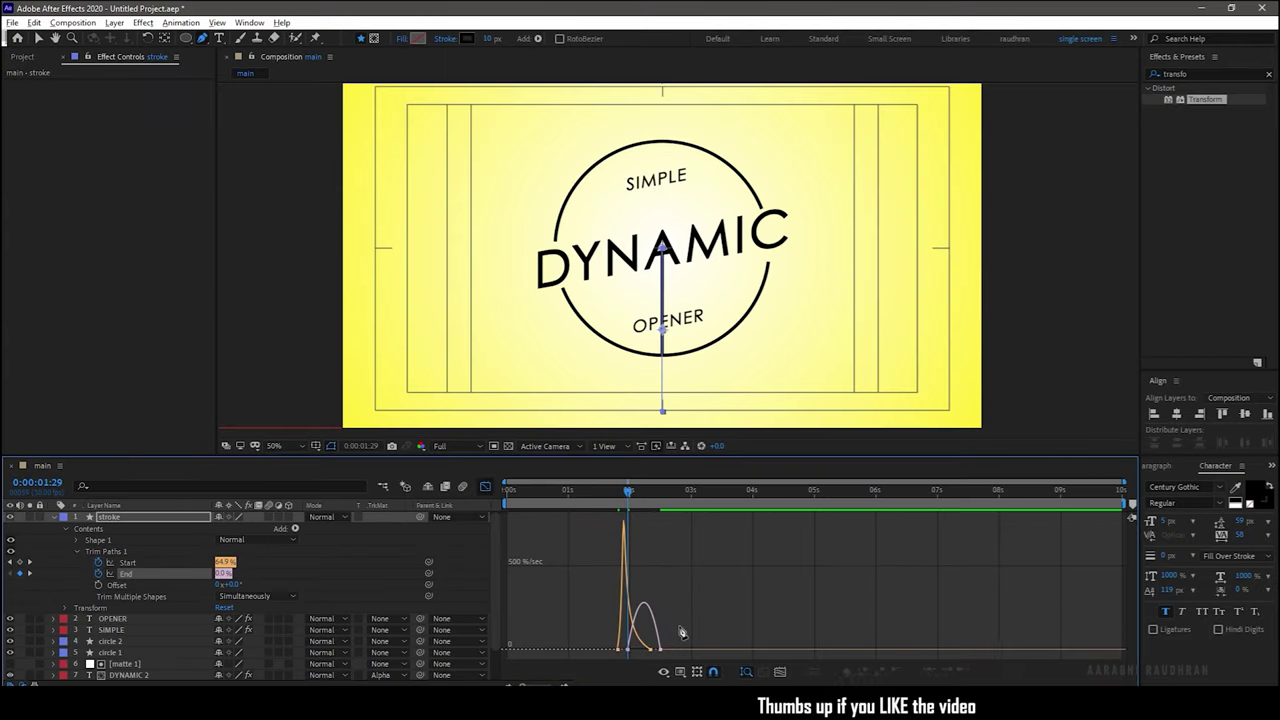
drag(658, 656, 661, 668)
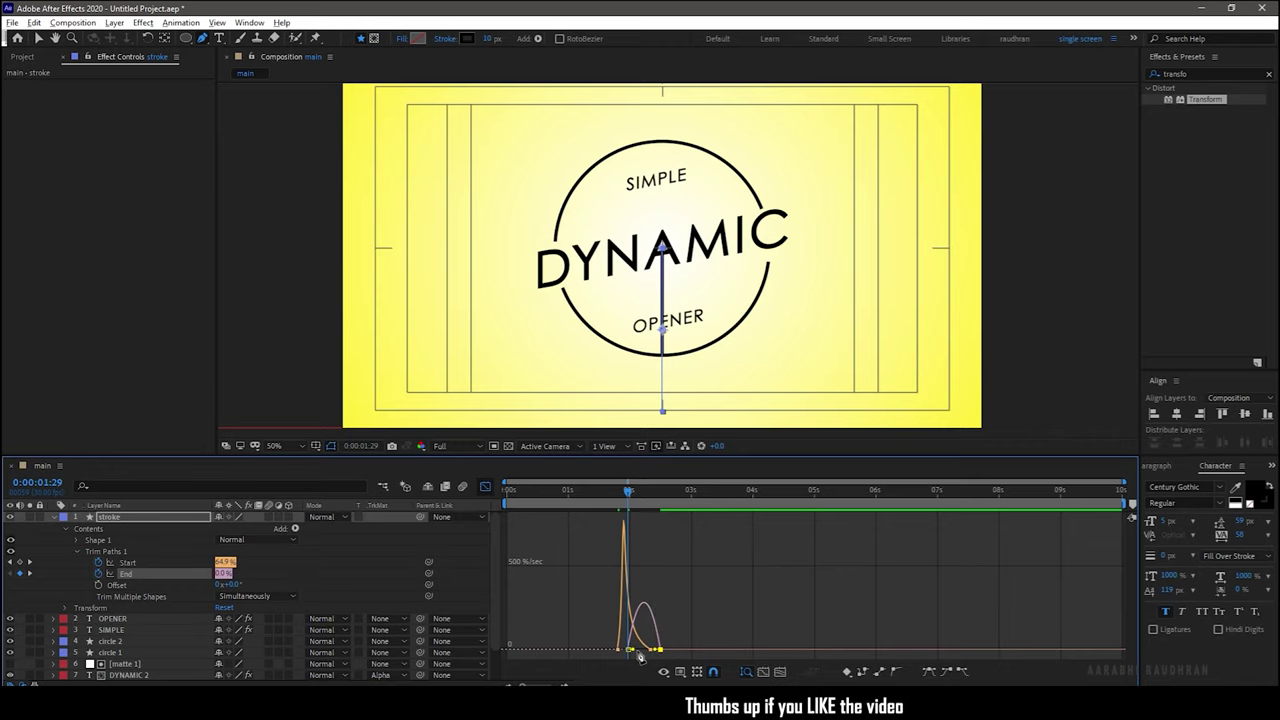
drag(657, 651, 620, 652)
Add a Repeater to the stroke layer and set it to 20 copies.
click(295, 528)
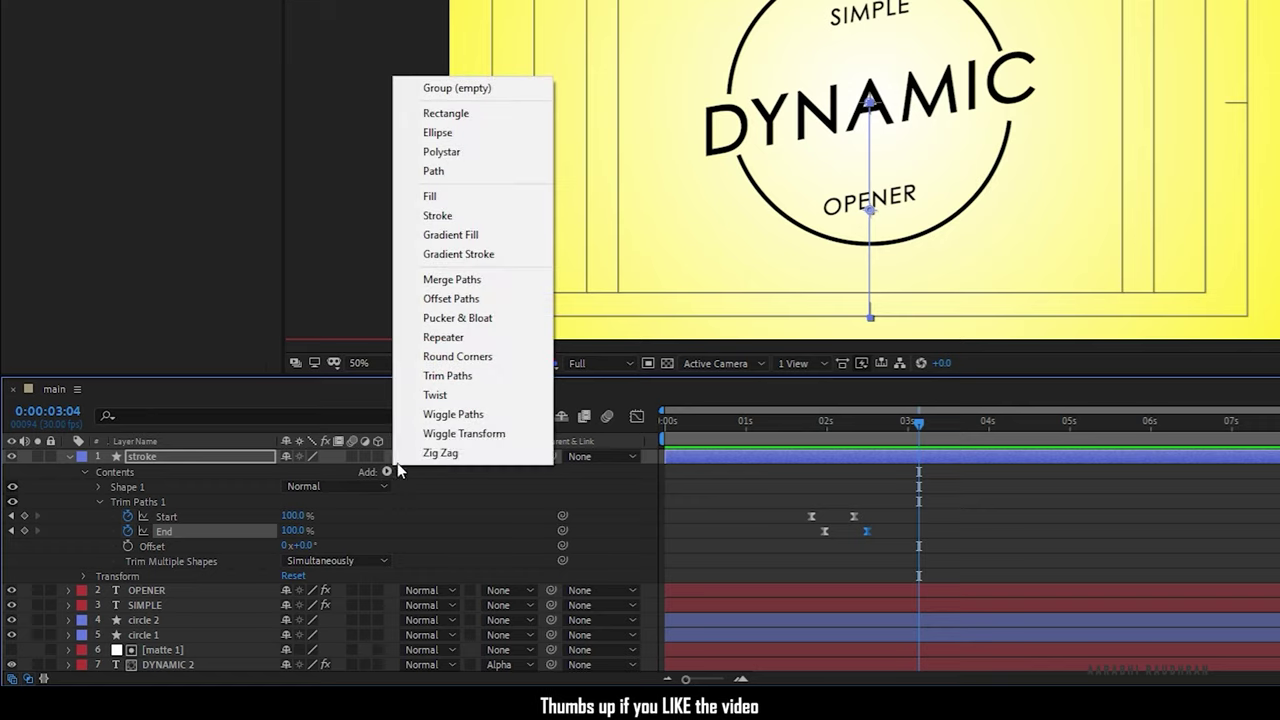
click(336, 425)
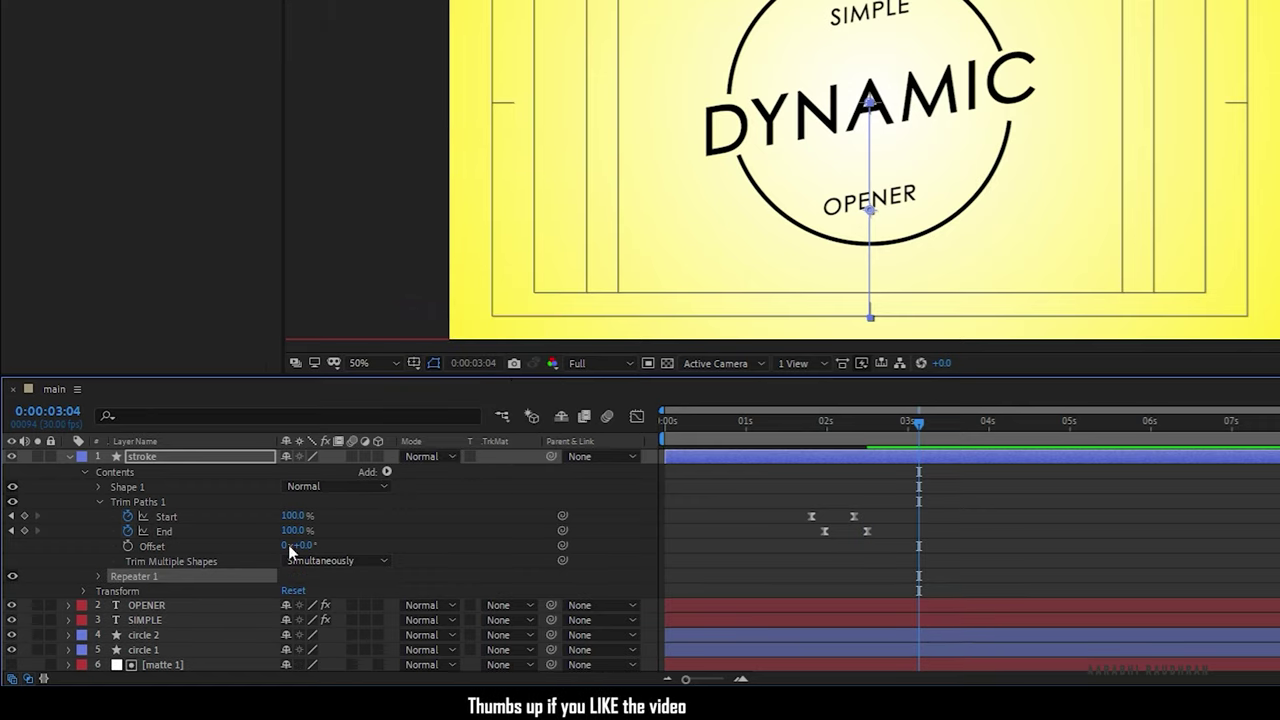
click(98, 576)
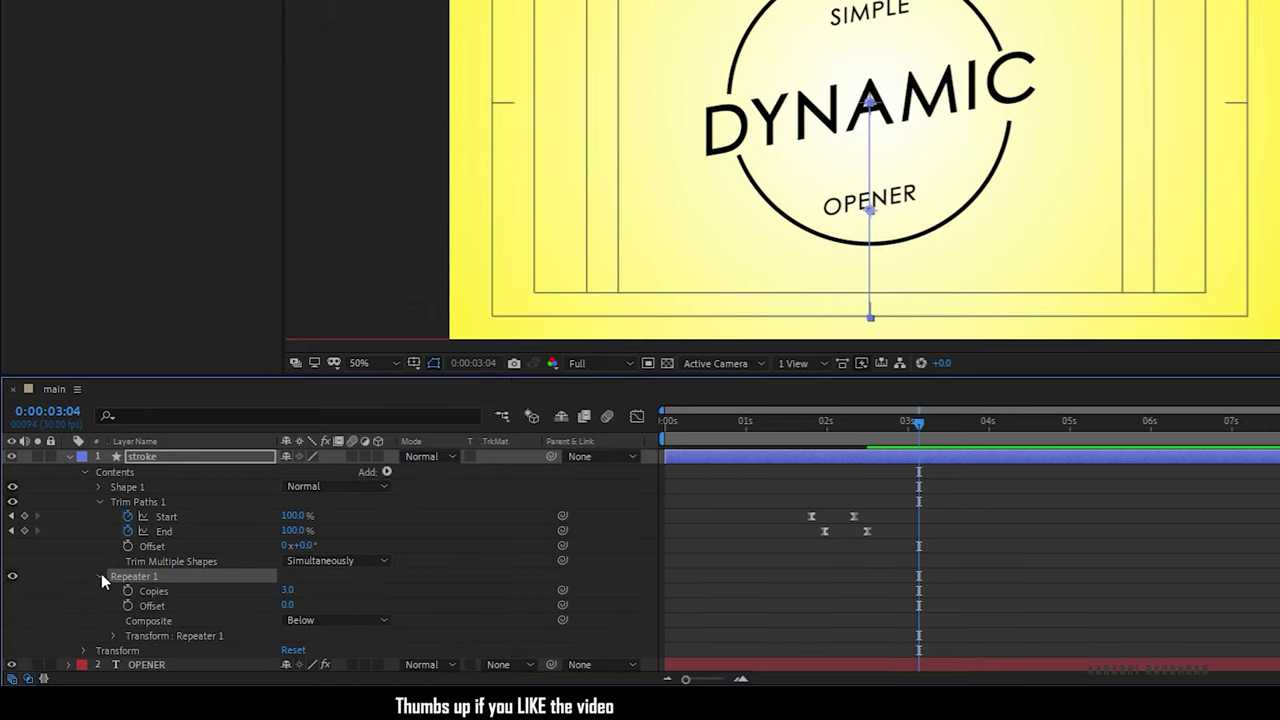
click(288, 590)
text(20)
key(Return)
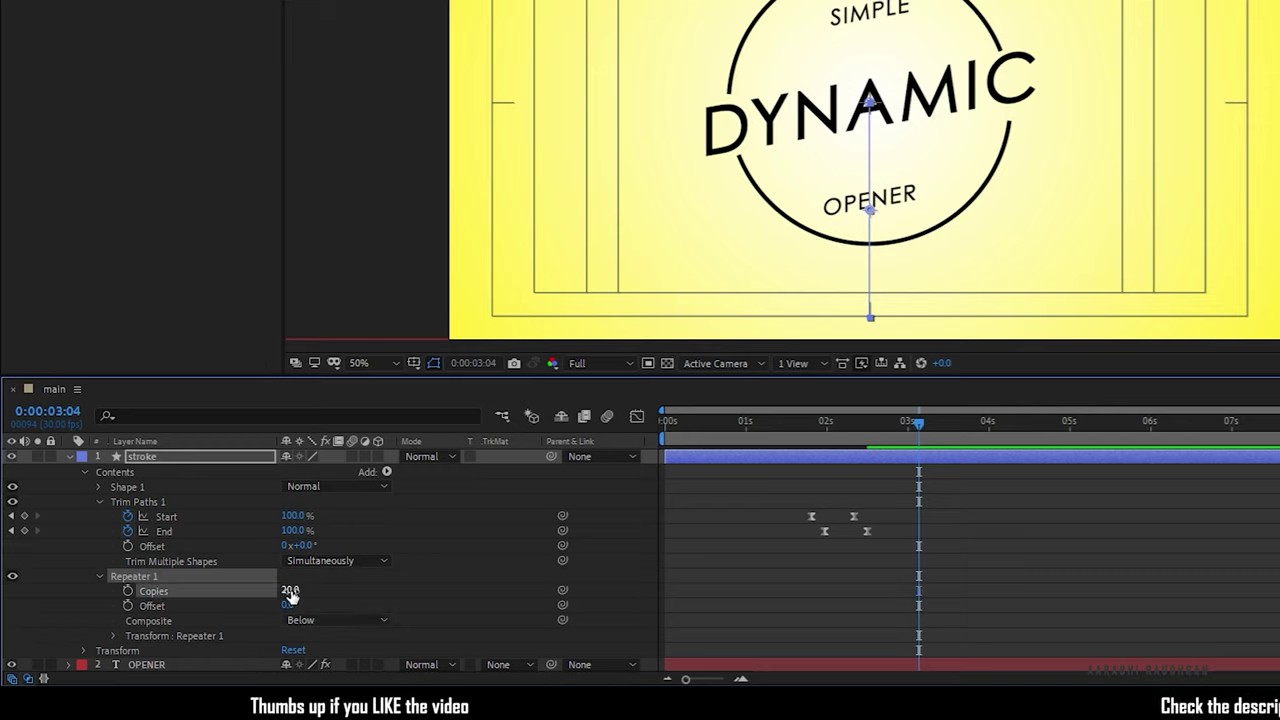
Set the Repeater's transform position to 0, 0 and change its rotation to spread the copies around the centre.
click(113, 635)
scroll(196, 615, down, 2)
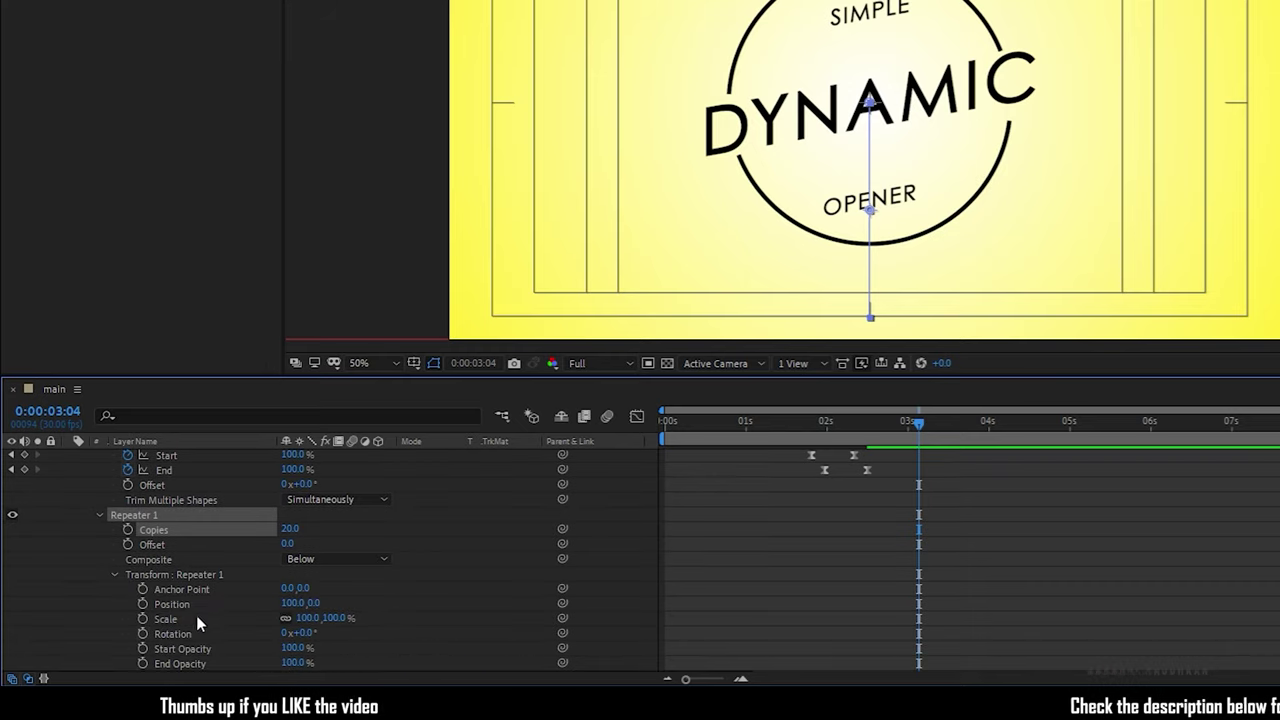
click(294, 603)
text(0)
key(Return)
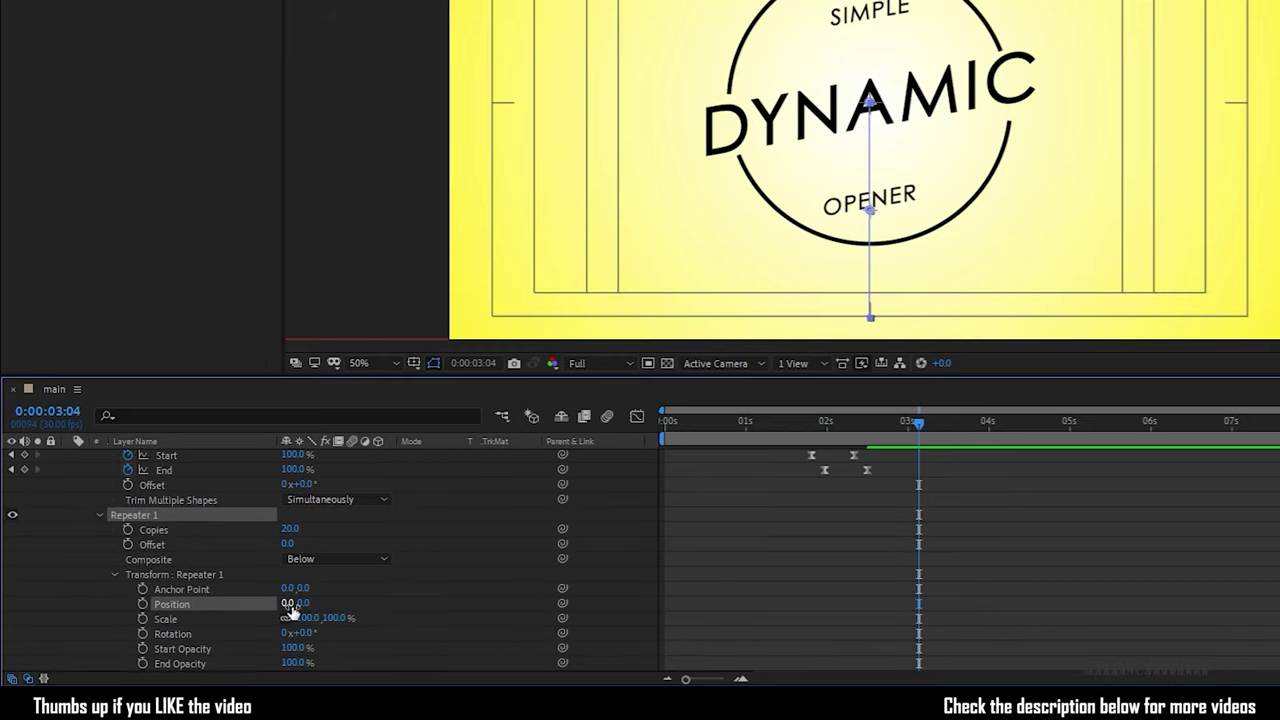
click(304, 633)
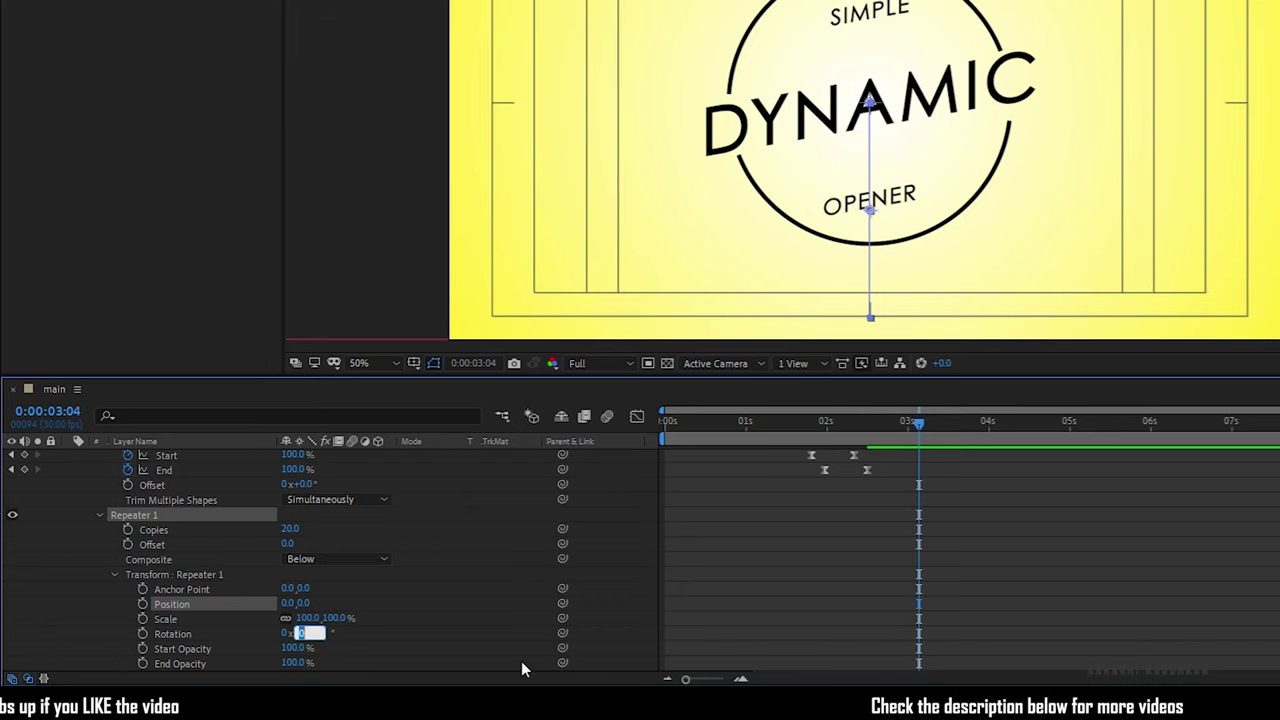
key(Return)
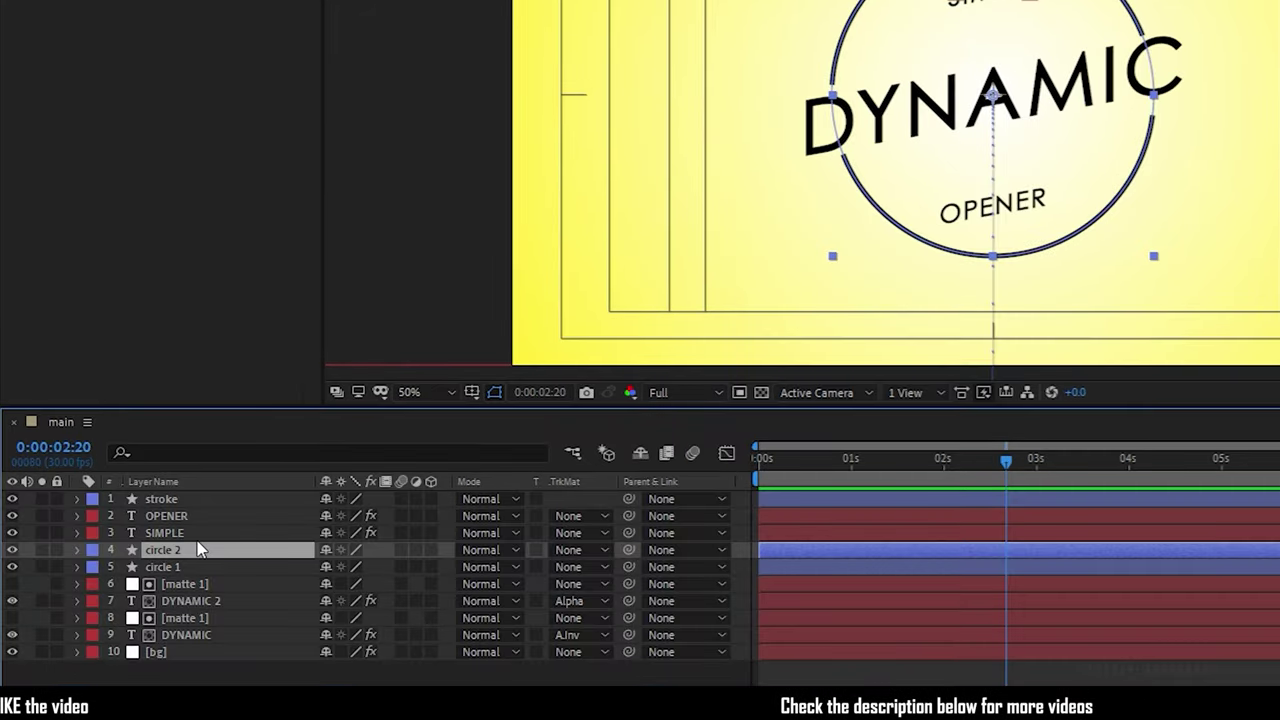
Duplicate the circle 2 layer, move the copy above the stroke layer and rename it circle matte.
key(ctrl+d)
drag(167, 553, 167, 497)
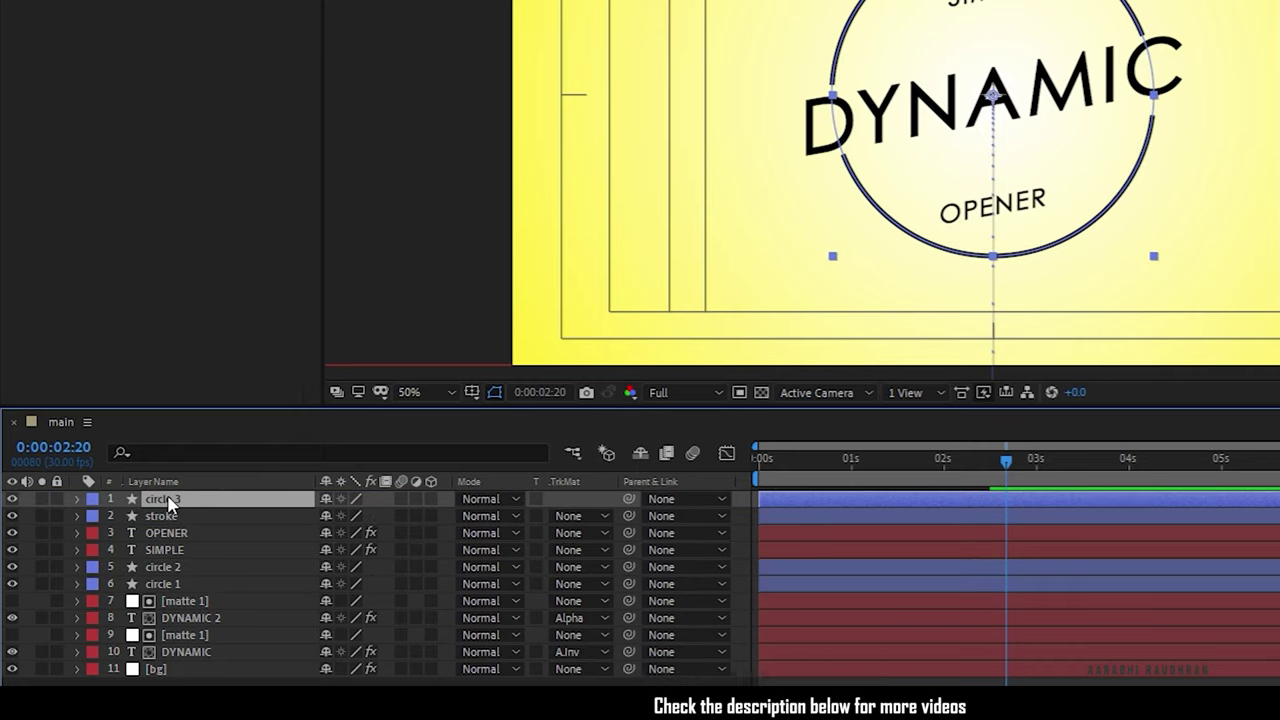
key(Return)
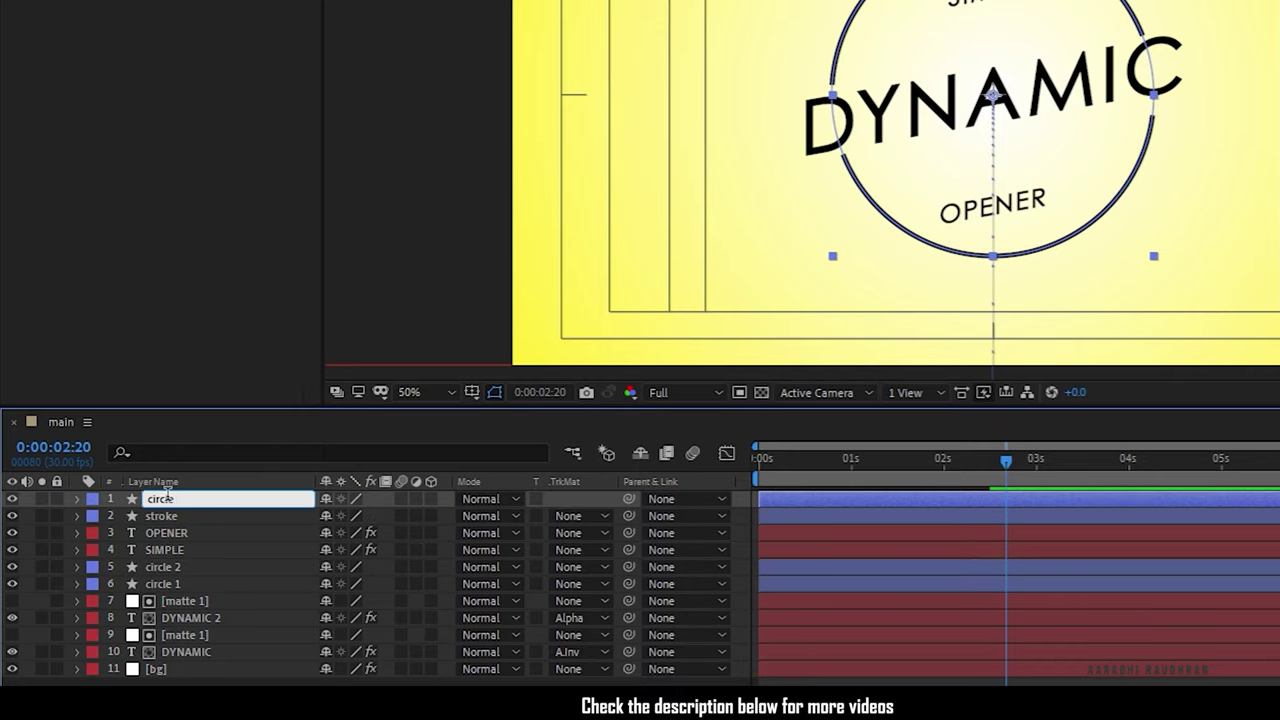
key(Return)
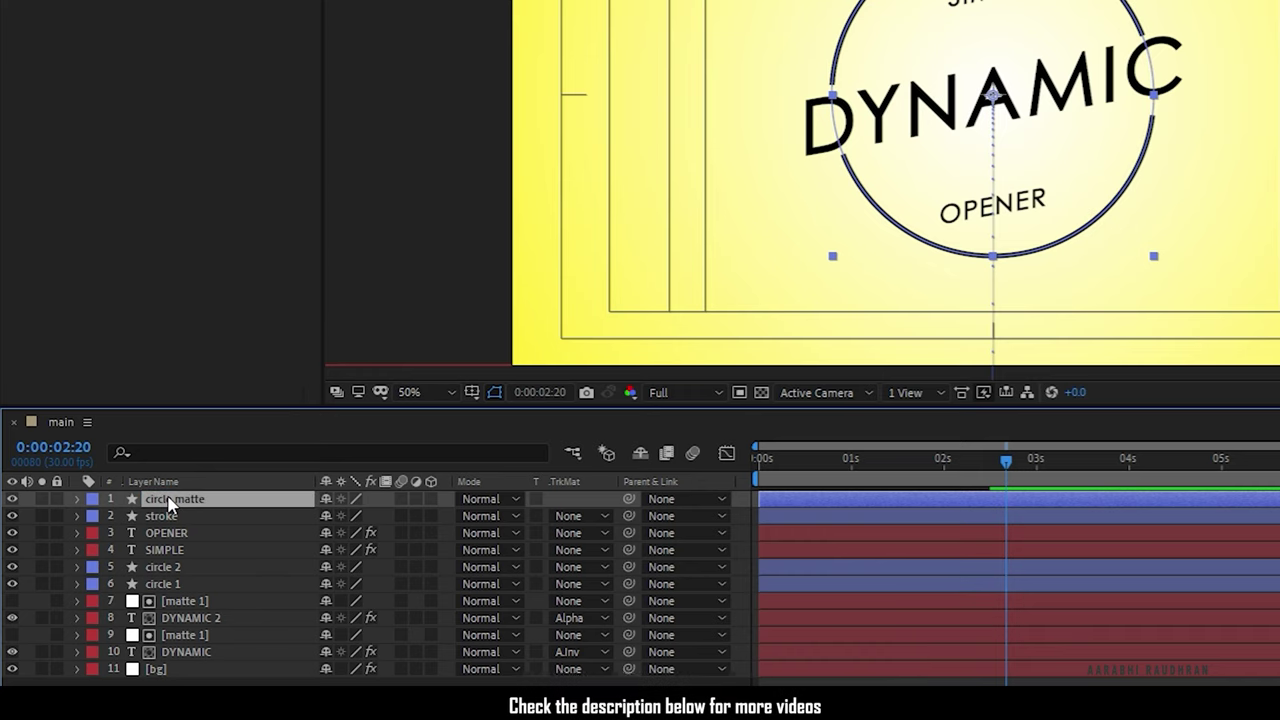
Remove the Position keyframes and delete Trim Paths from the circle matte layer.
key(p)
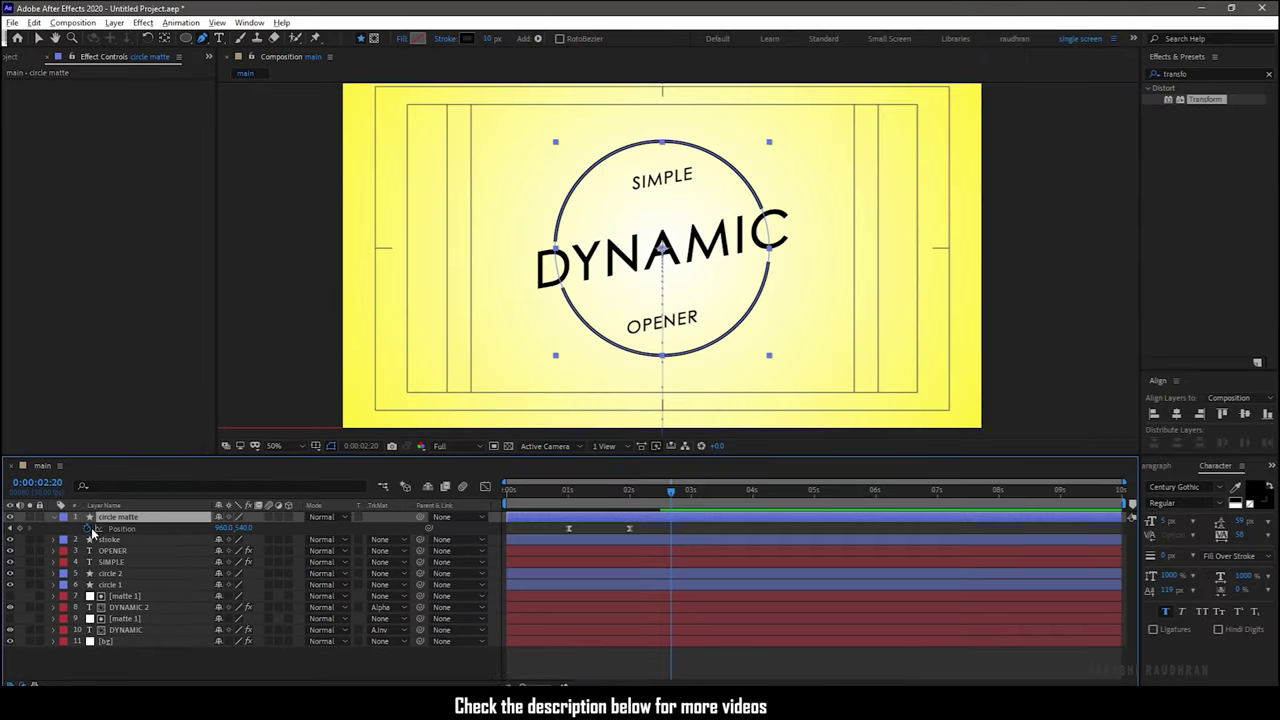
click(87, 528)
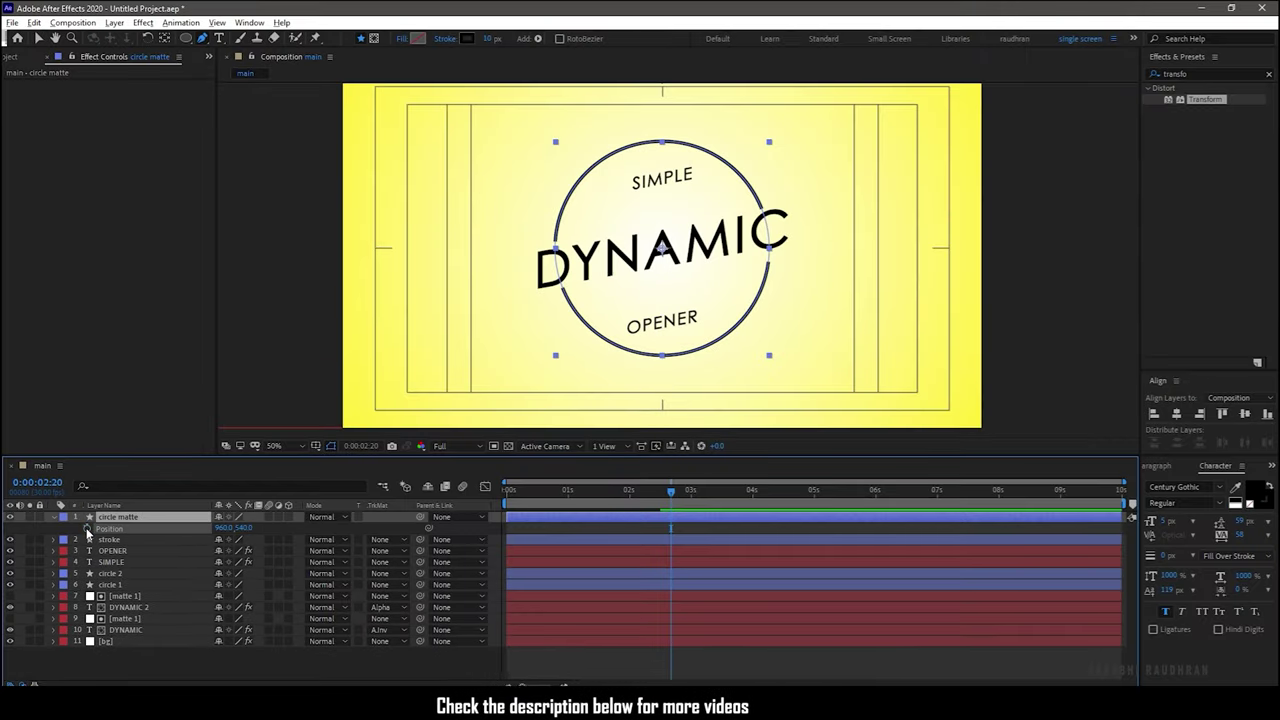
double_click(54, 517)
click(65, 529)
click(111, 550)
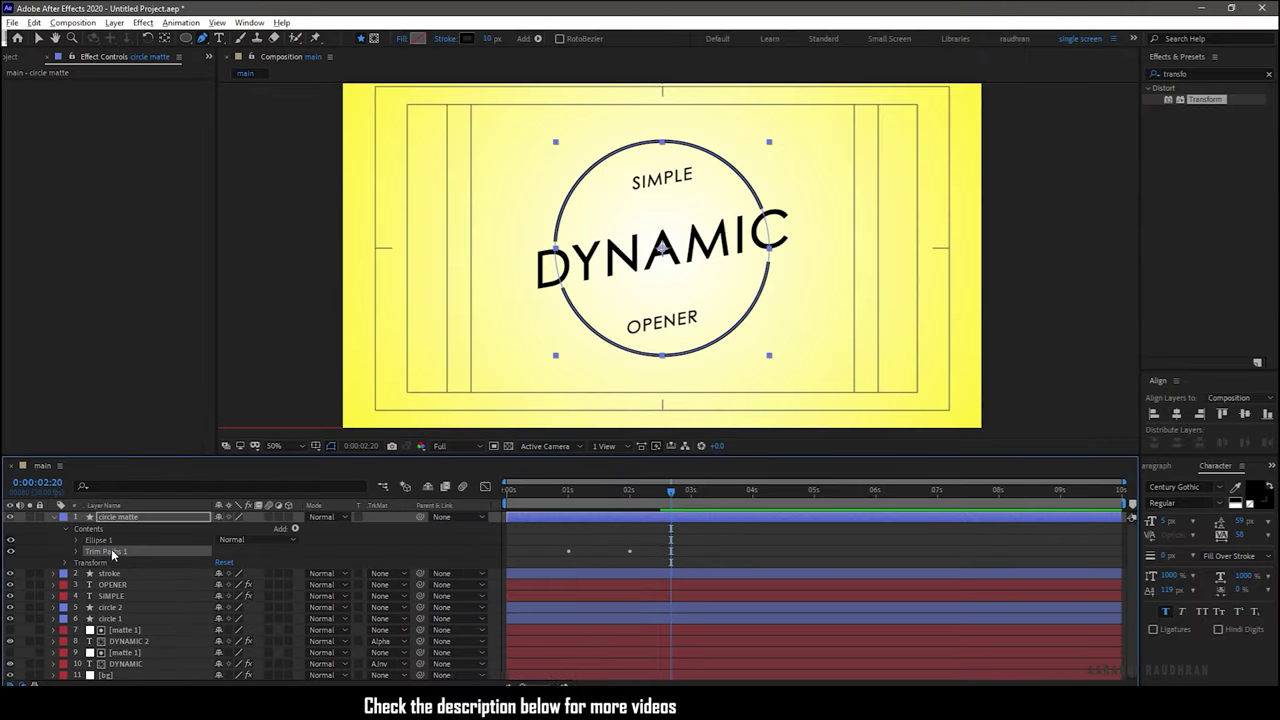
key(Delete)
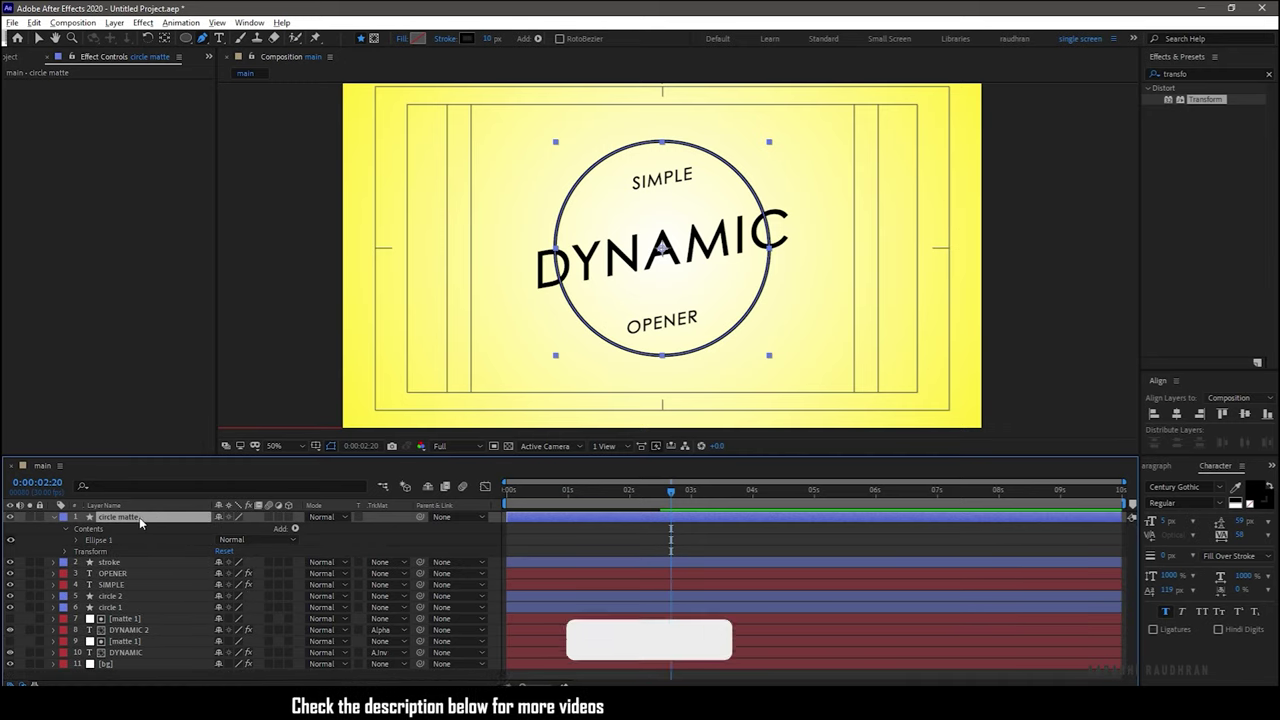
Set the circle matte layer's stroke to None and its fill to Solid Color.
click(443, 39)
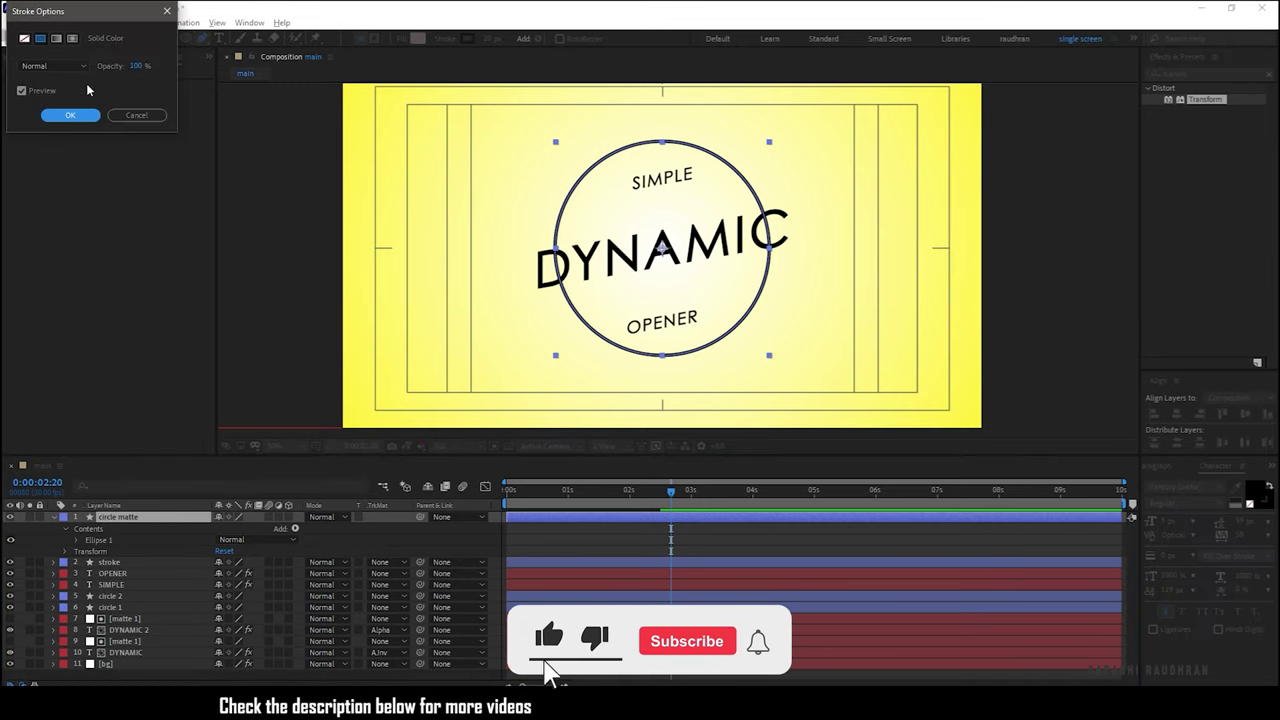
click(24, 39)
drag(80, 17, 600, 235)
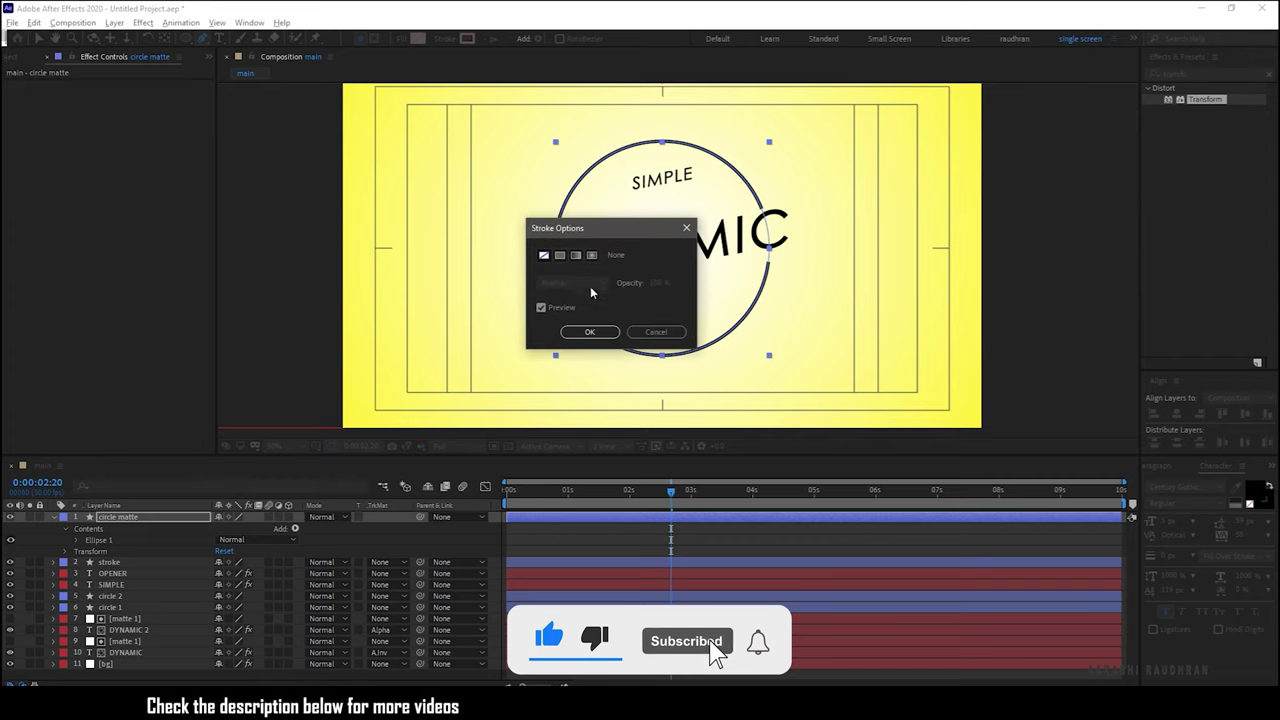
click(591, 332)
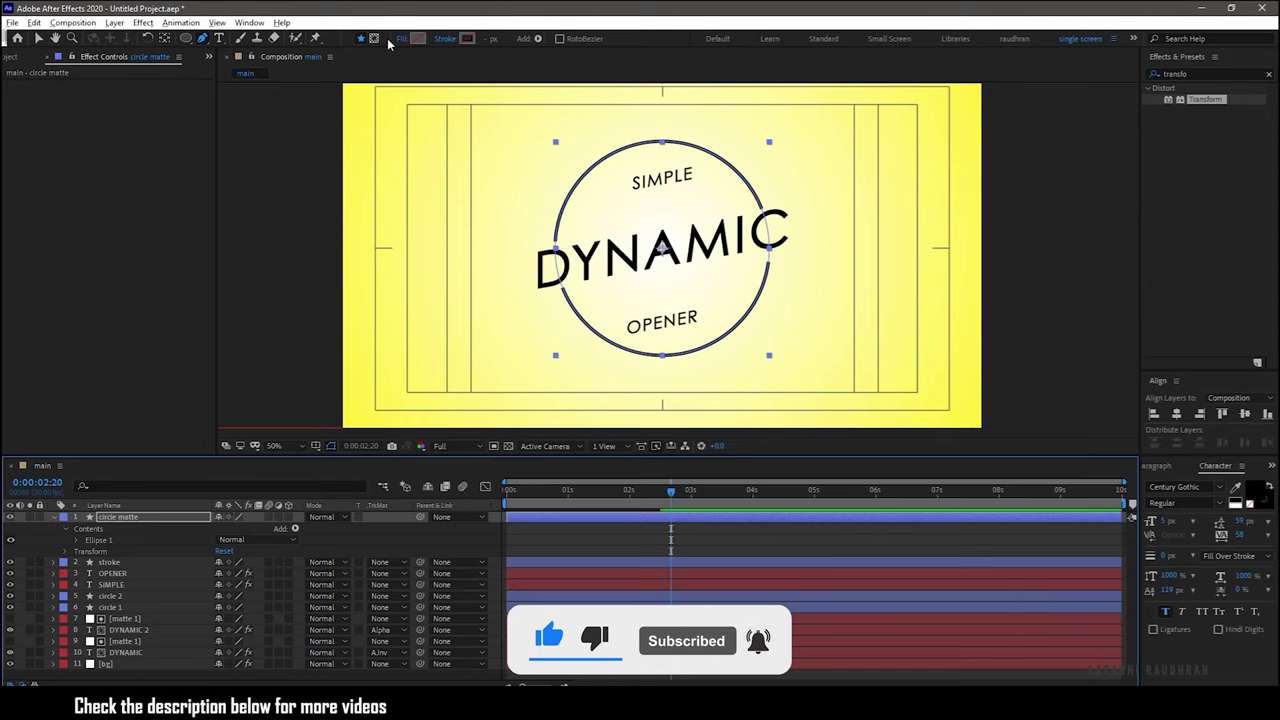
click(400, 39)
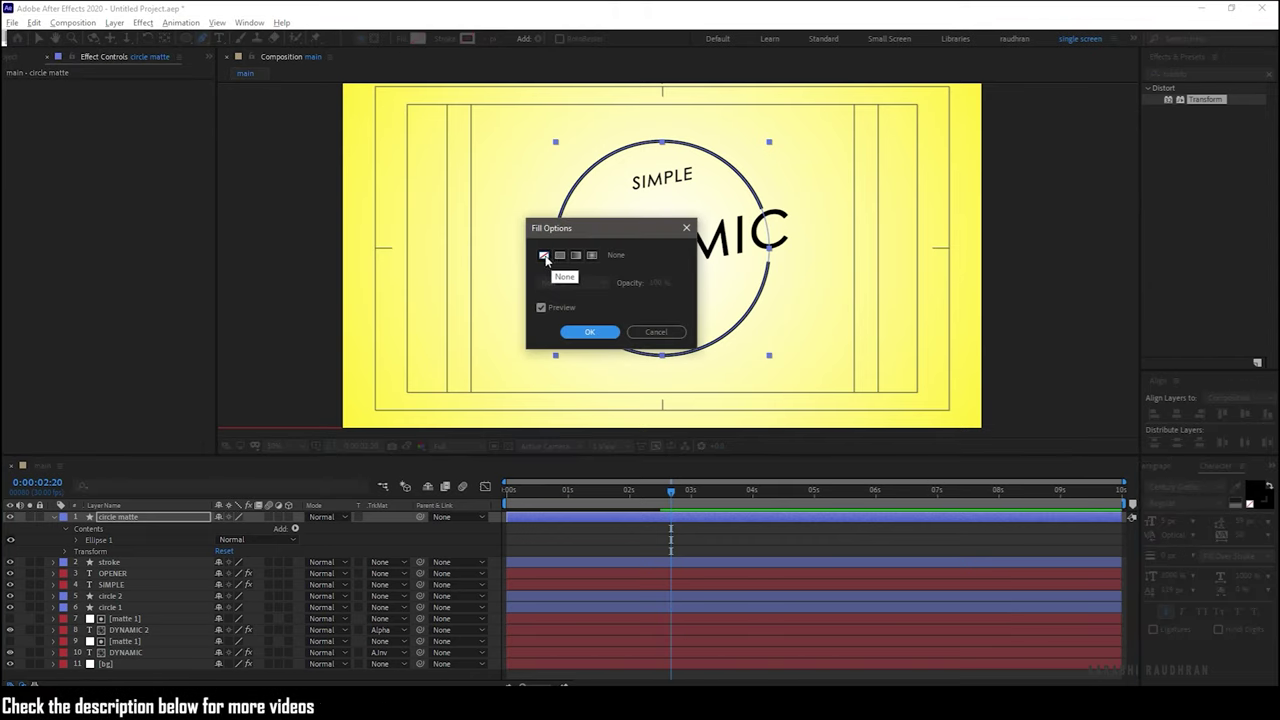
click(560, 255)
click(590, 332)
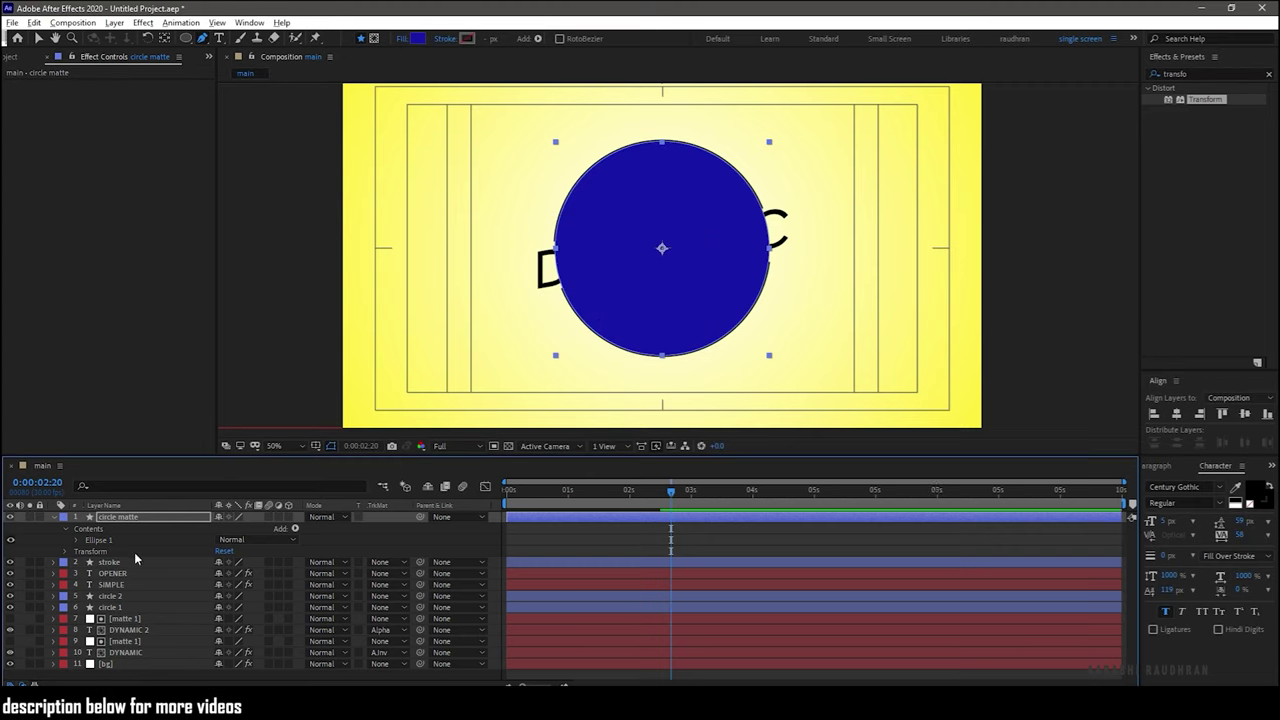
Set the stroke layer's track matte to Alpha Inverted Matte "circle matte" and preview the animation from 0:00:00:00.
click(393, 564)
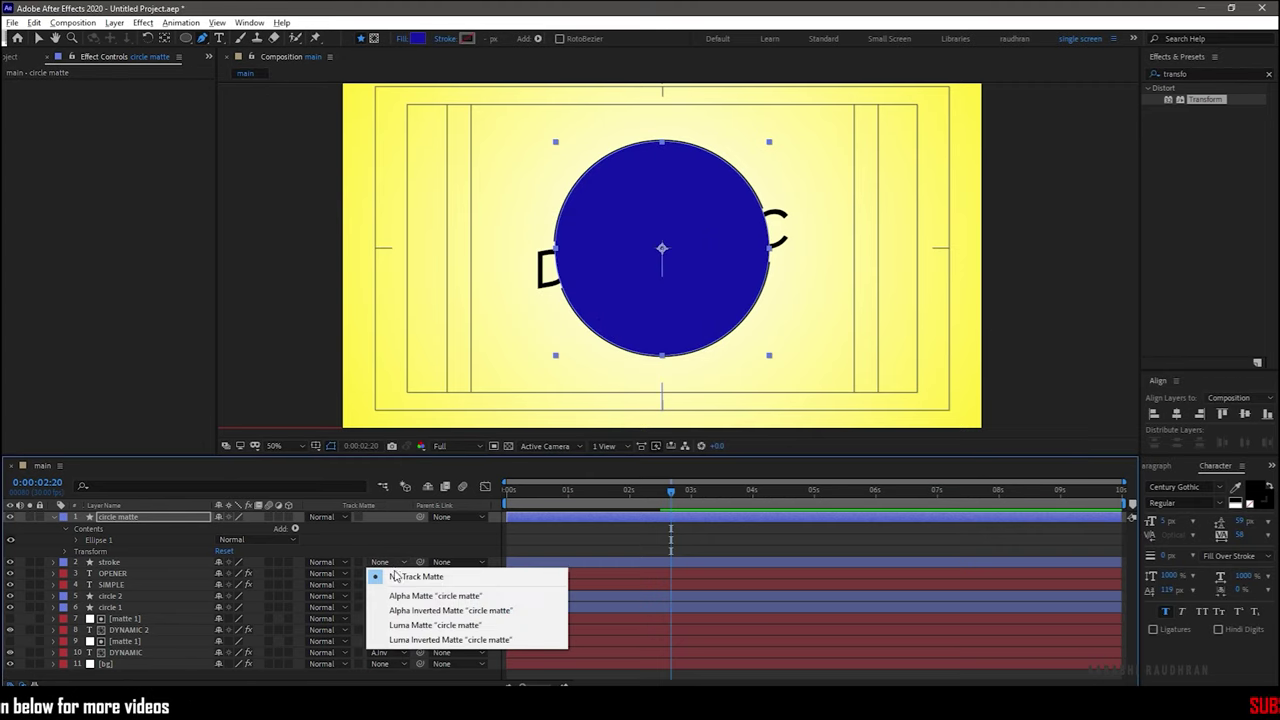
click(420, 608)
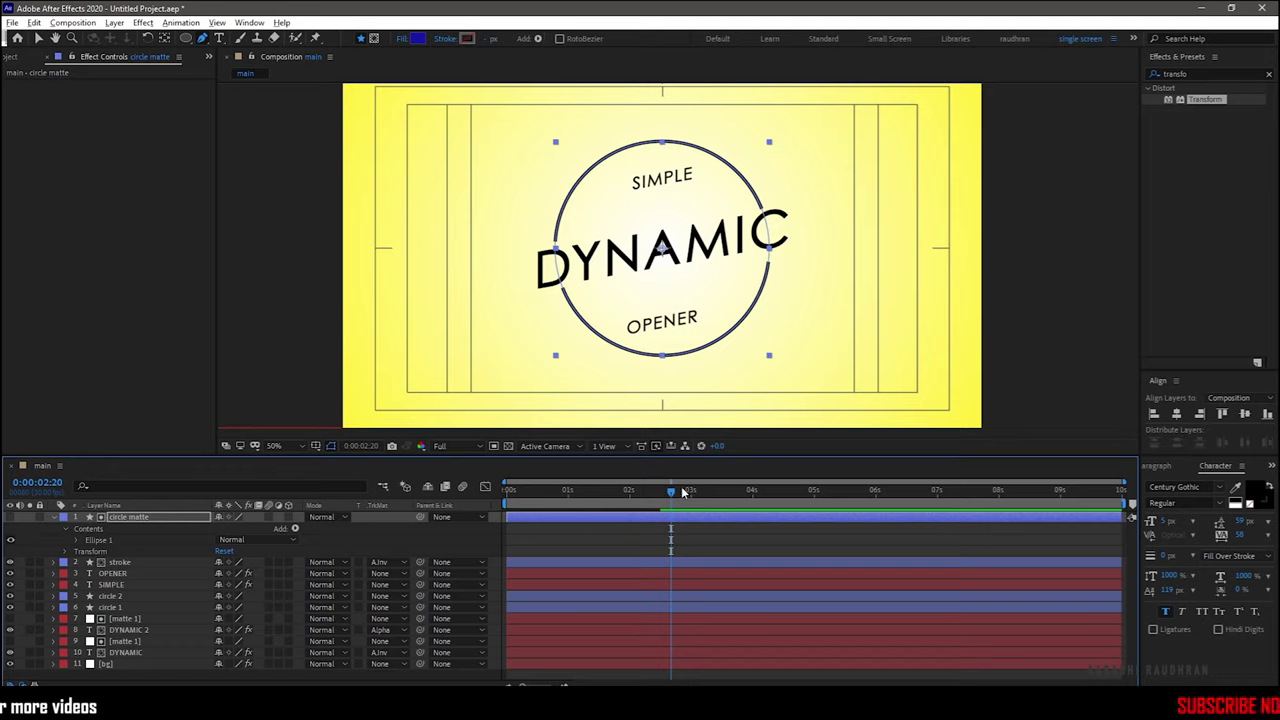
drag(669, 490, 299, 525)
key(space)
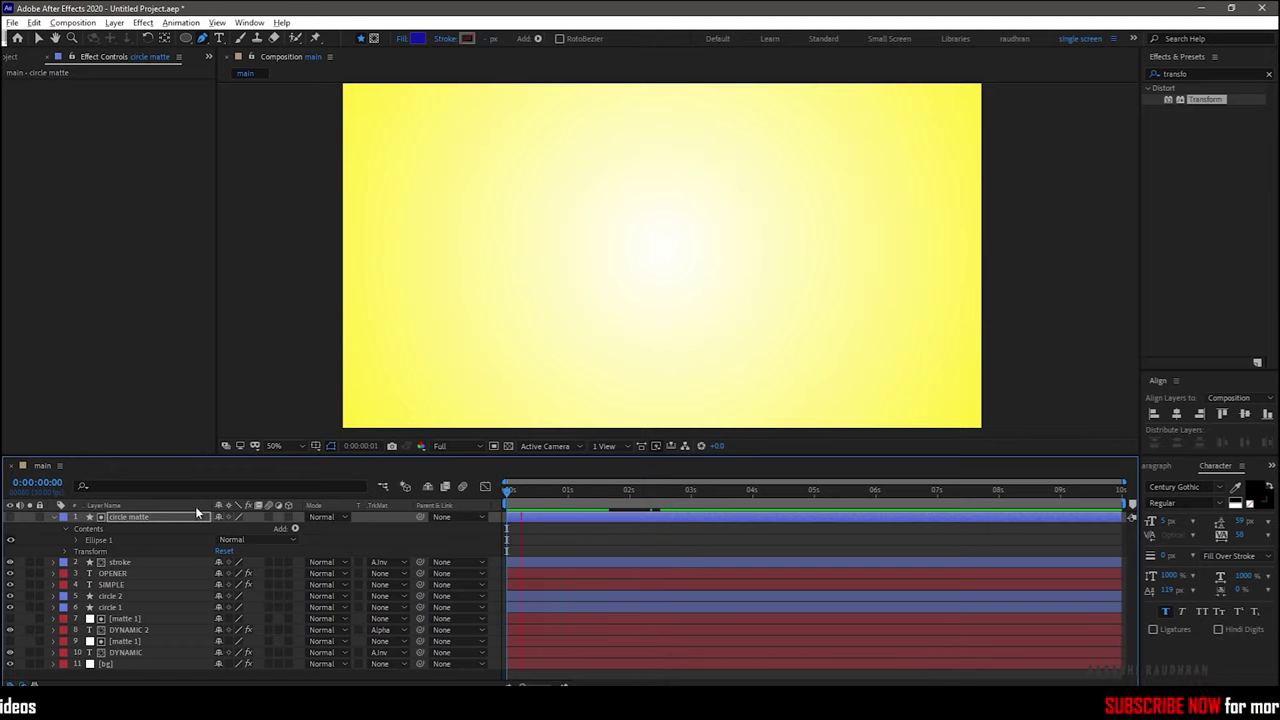